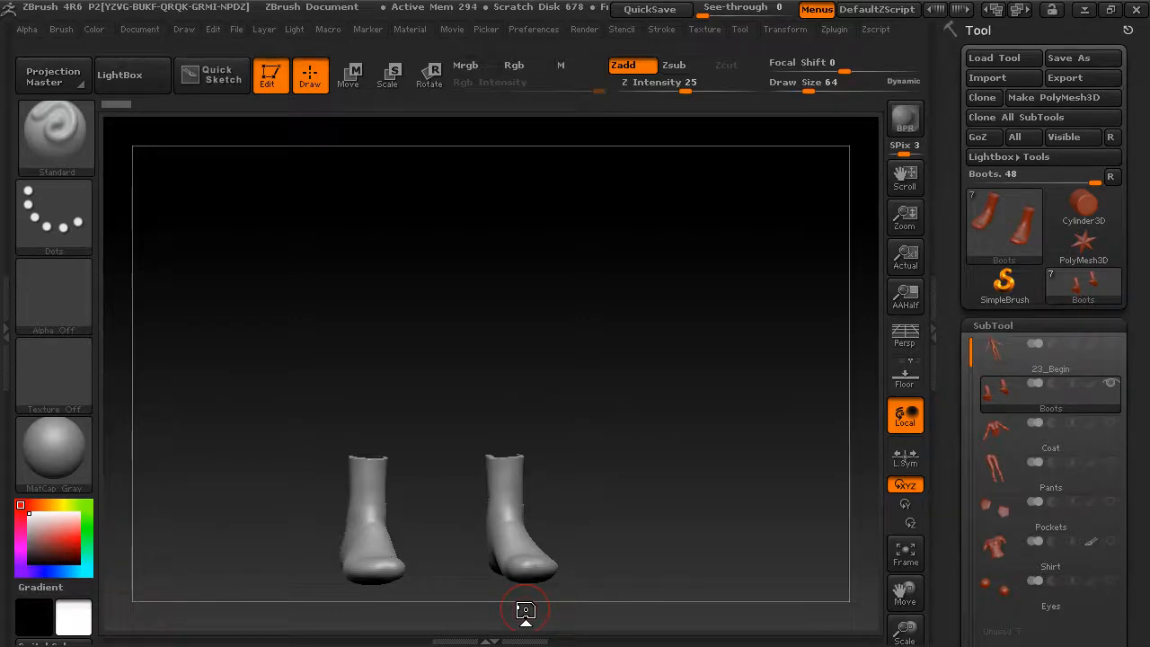
# Split the Boots subtool into separate parts, one per boot, and accept the non-undoable operation warning.
pyautogui.moveTo(595, 479); pyautogui.dragTo(605, 464)
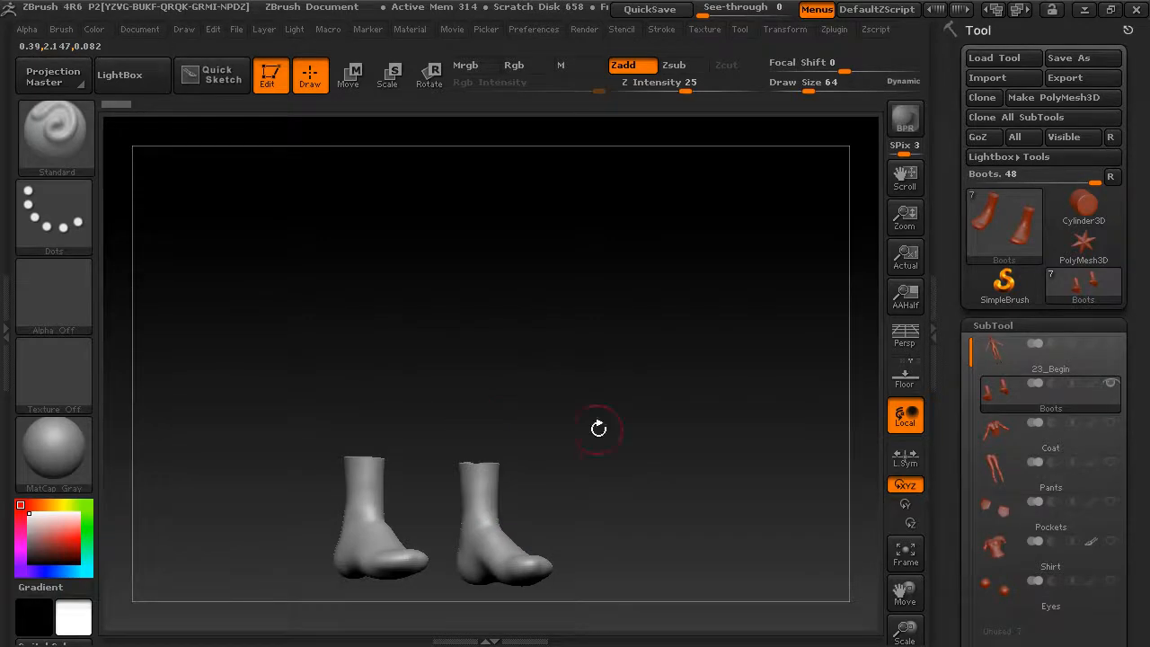
pyautogui.moveTo(555, 449); pyautogui.dragTo(526, 264)
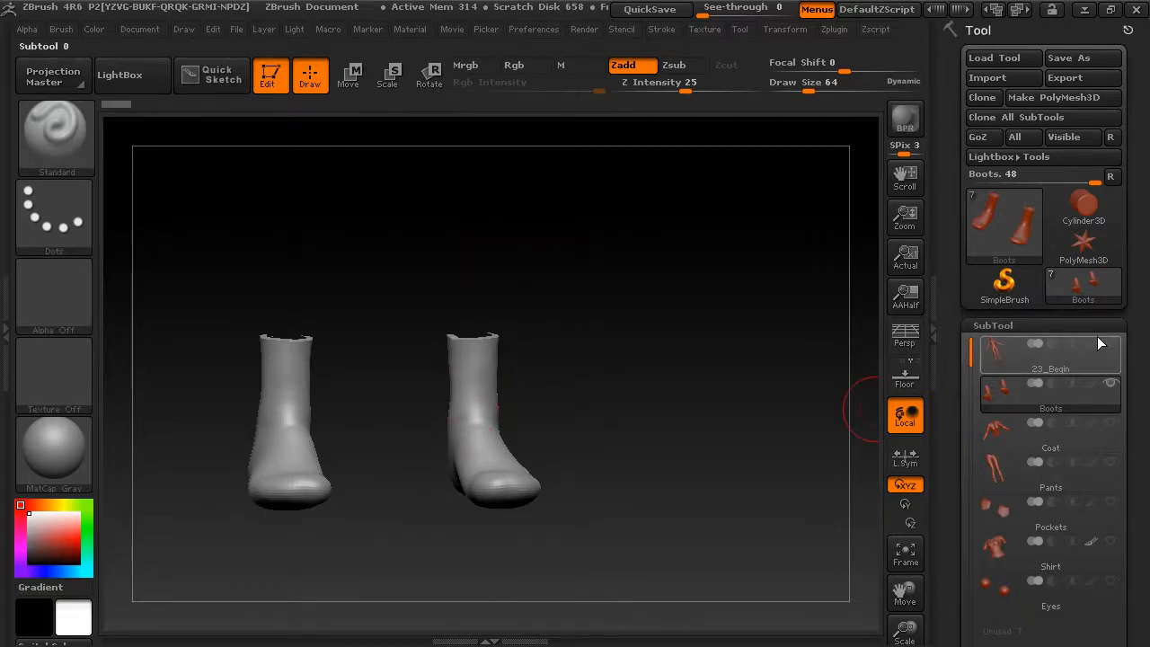
pyautogui.scroll(-5, 1120, 352)
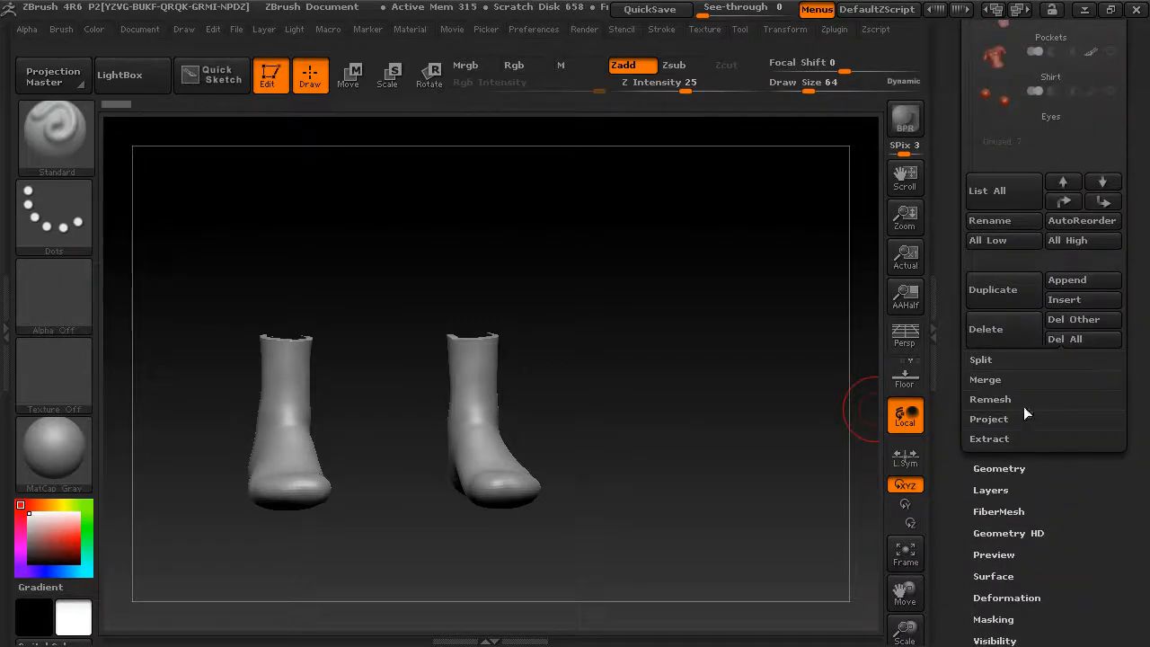
pyautogui.click(1004, 357)
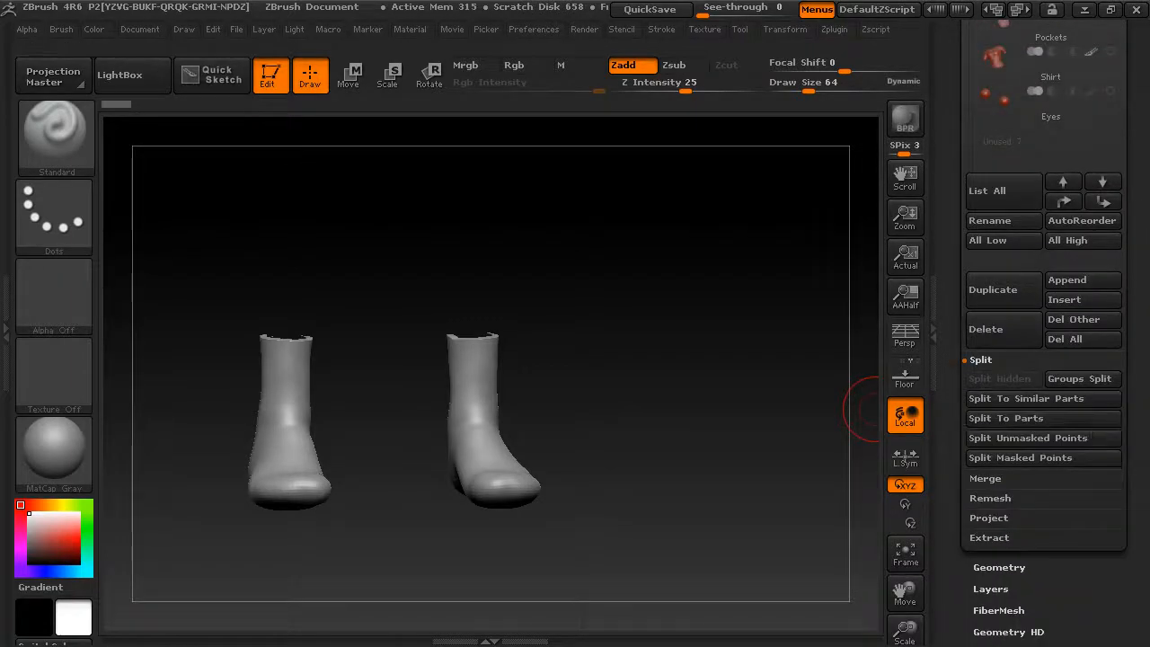
pyautogui.click(1045, 416)
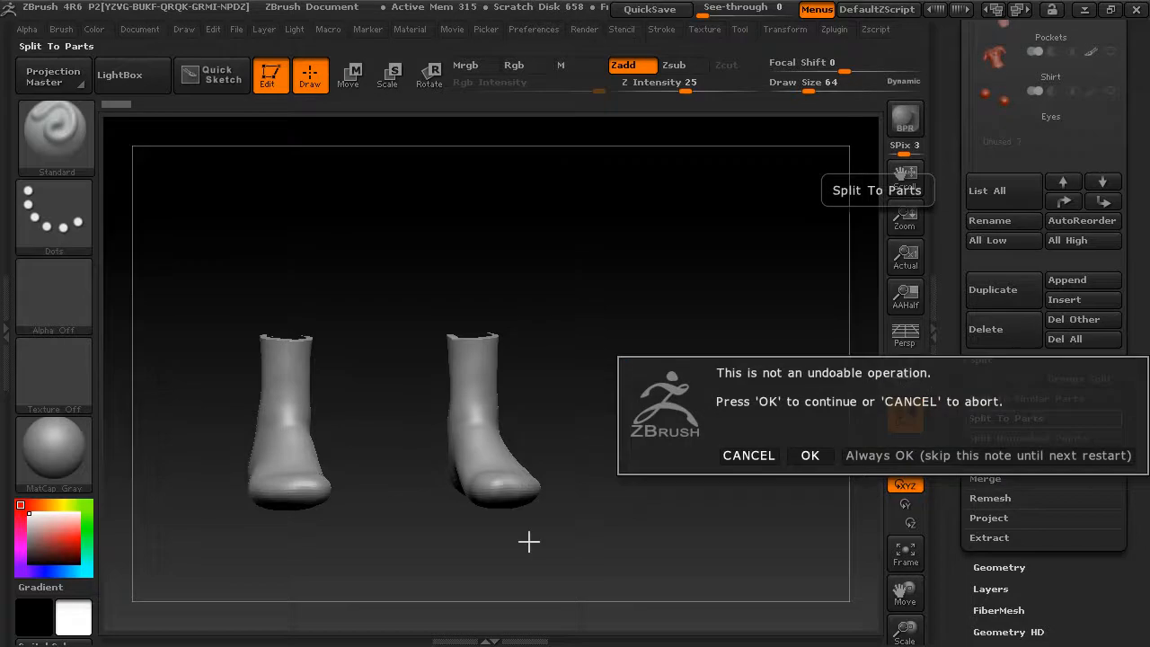
pyautogui.click(809, 455)
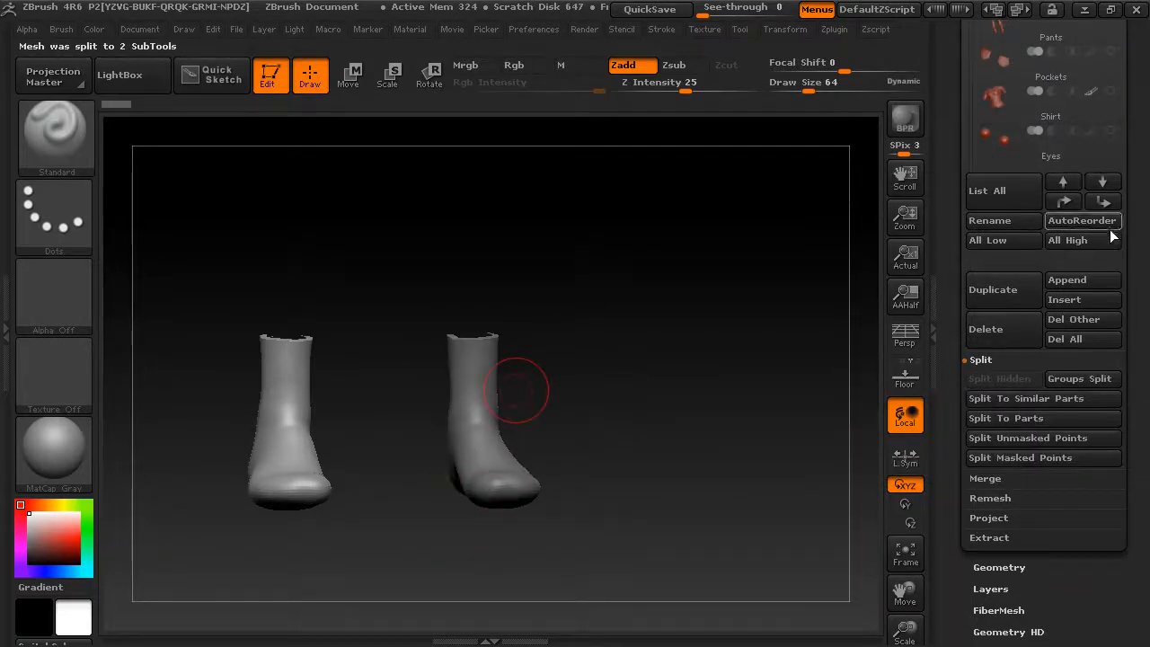
# Delete the Boots subtool that holds the second boot, keeping Boots1.
pyautogui.moveTo(1140, 206); pyautogui.dragTo(1141, 368)
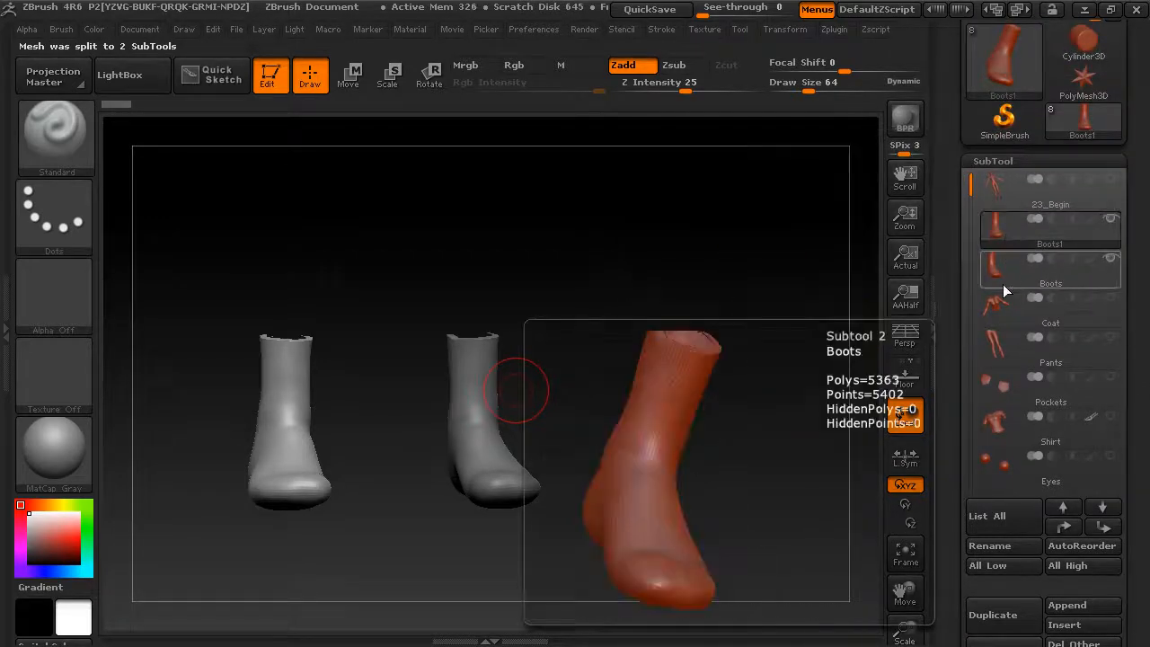
pyautogui.click(998, 270)
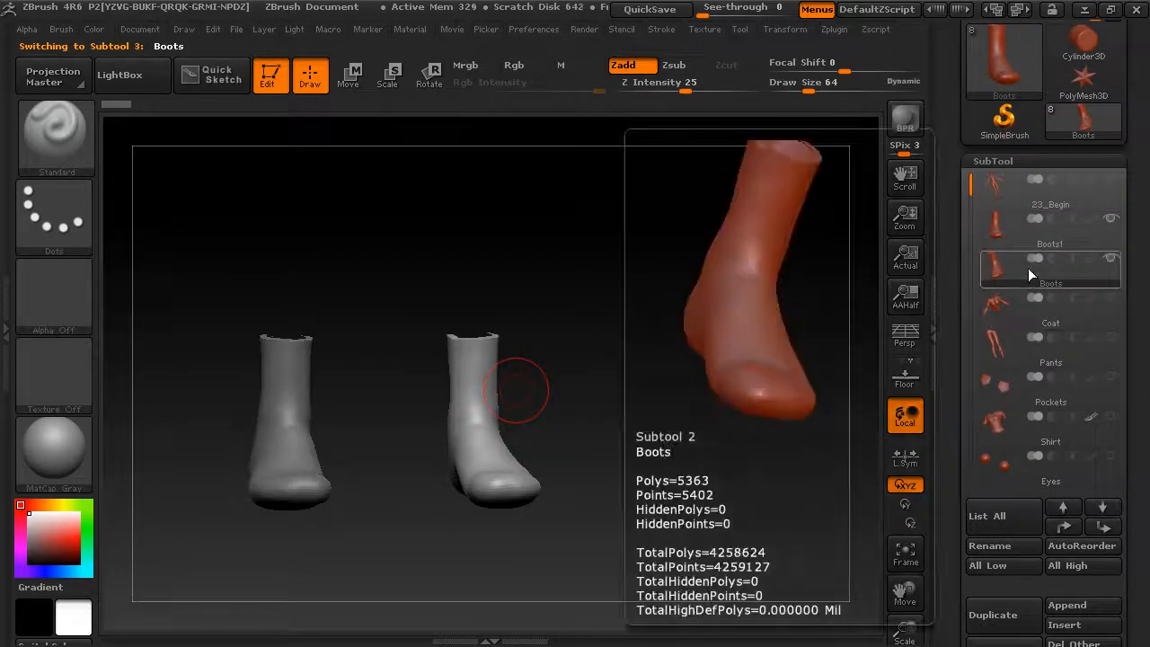
pyautogui.moveTo(945, 554); pyautogui.dragTo(945, 517)
pyautogui.click(987, 618)
pyautogui.click(809, 623)
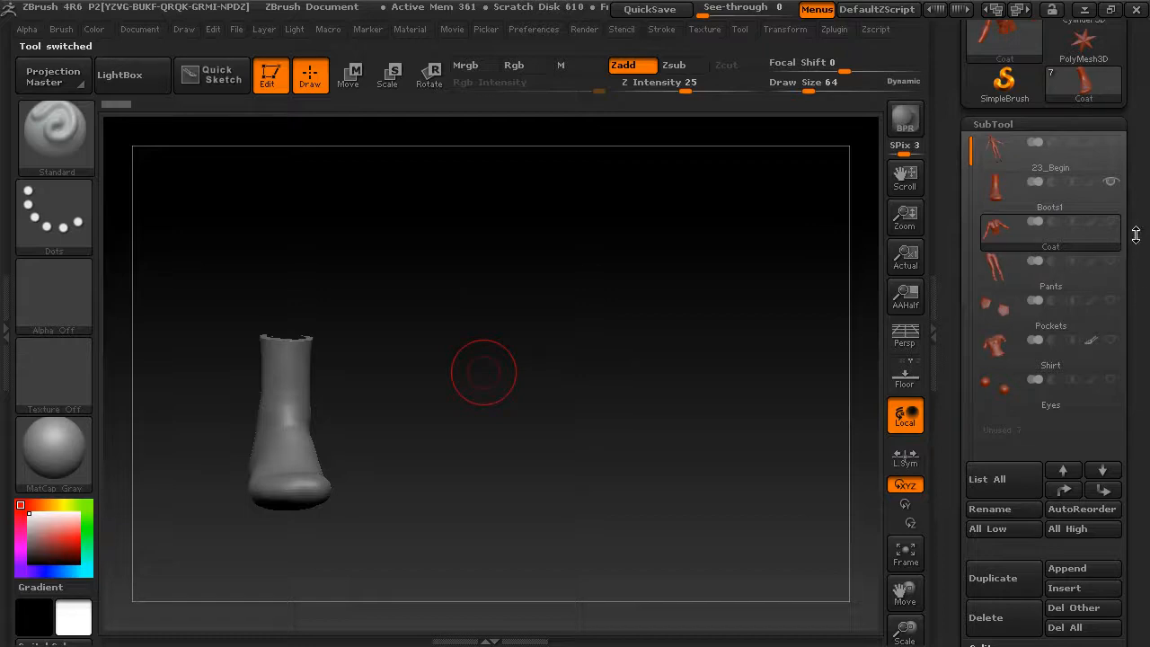
# Select the Boots1 subtool and open its ZRemesher settings.
pyautogui.click(1026, 205)
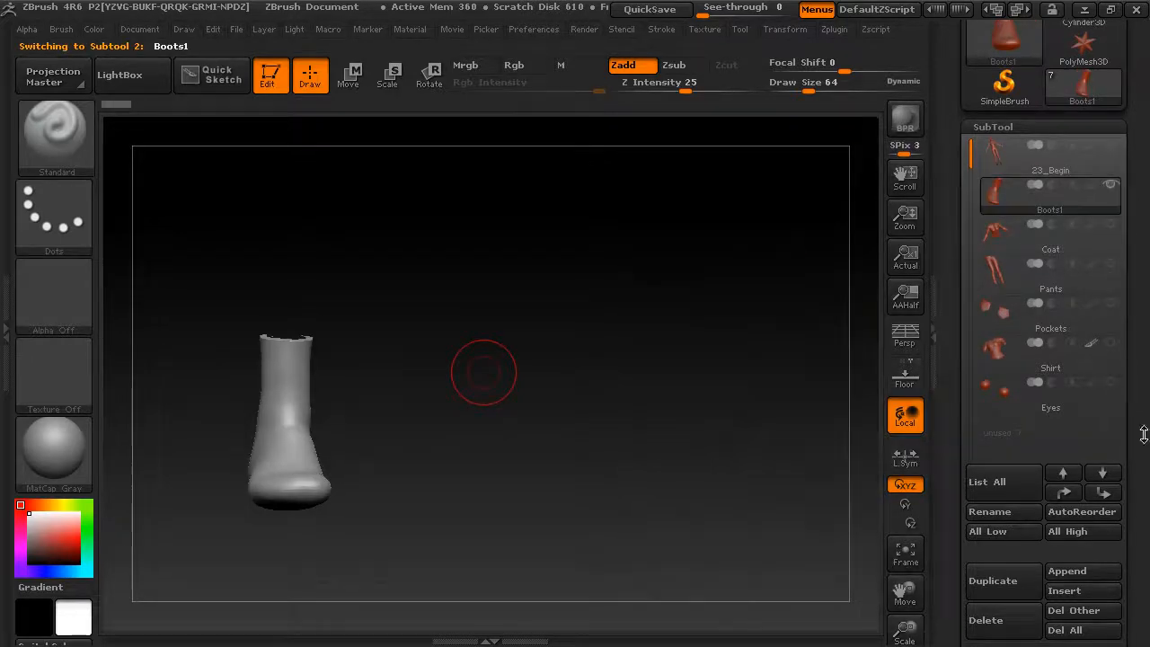
pyautogui.moveTo(1137, 438)
pyautogui.mouseDown()
pyautogui.moveTo(1137, 367)
pyautogui.moveTo(1135, 447)
pyautogui.mouseUp()
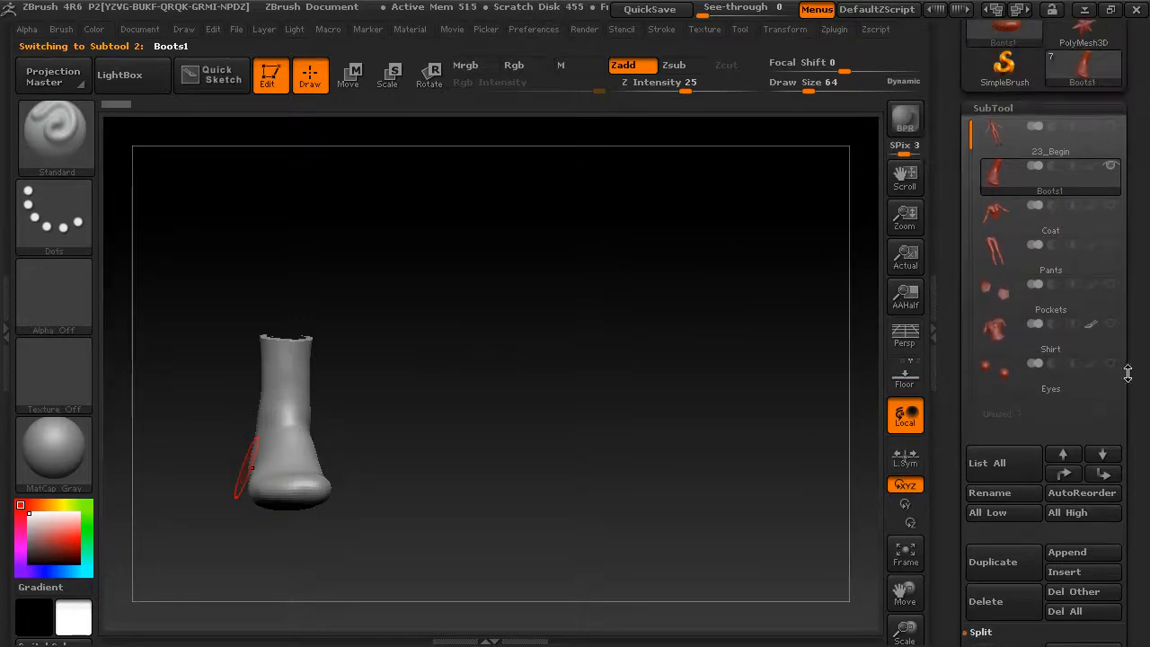
pyautogui.click(1027, 110)
pyautogui.click(998, 130)
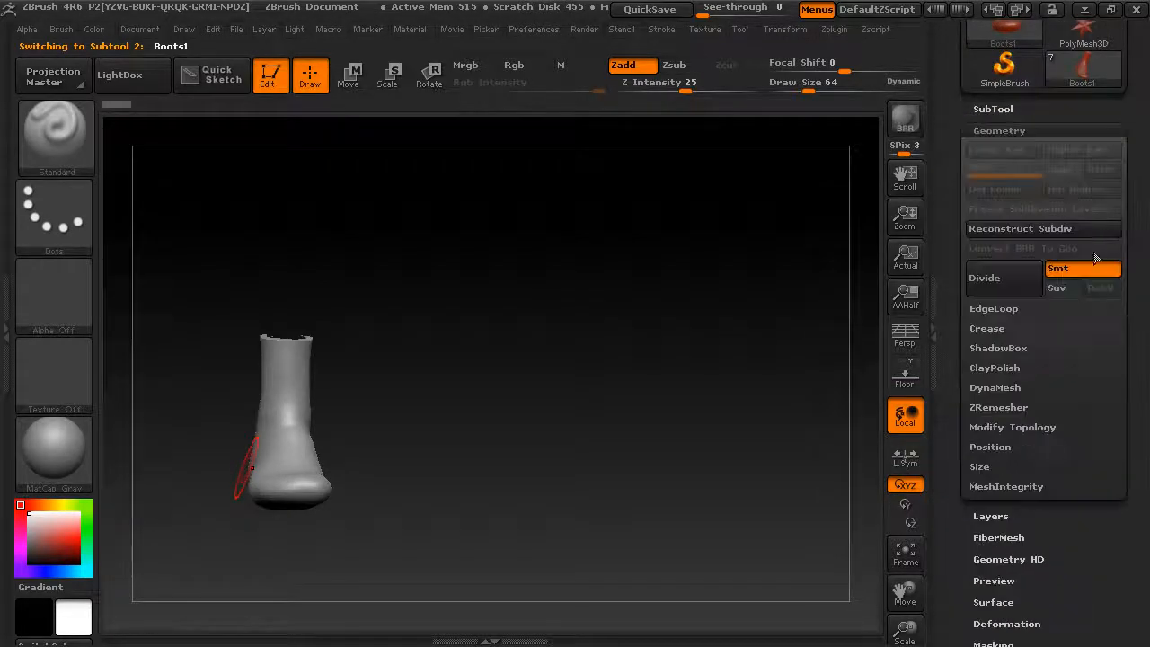
pyautogui.click(1005, 409)
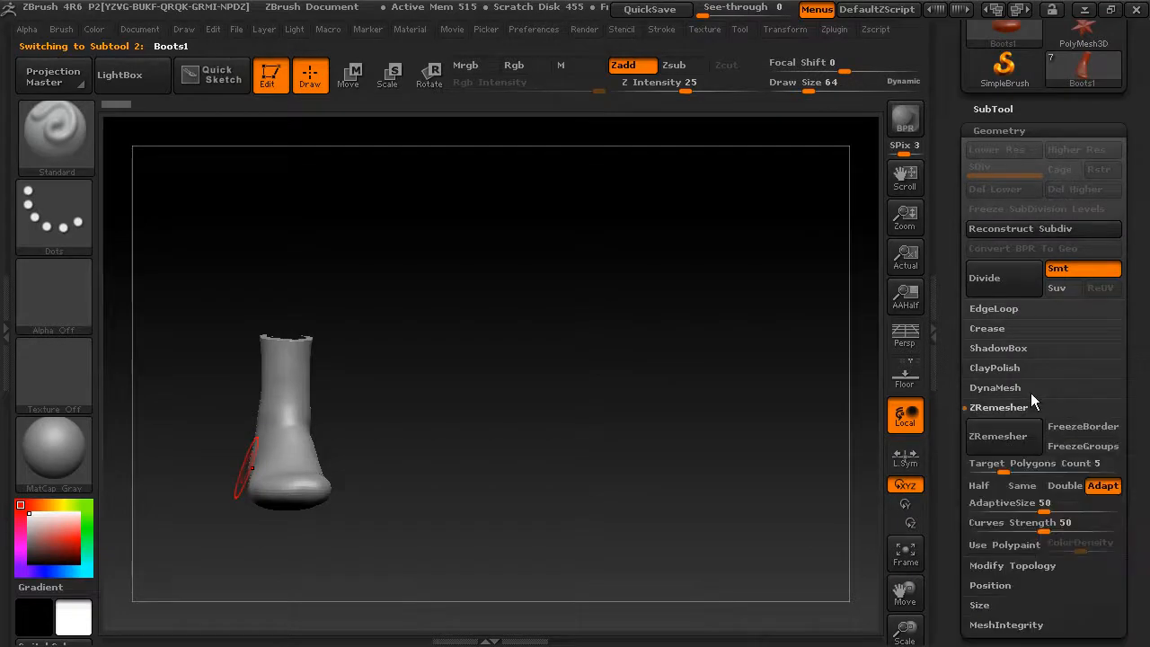
pyautogui.moveTo(1128, 401); pyautogui.dragTo(1128, 333)
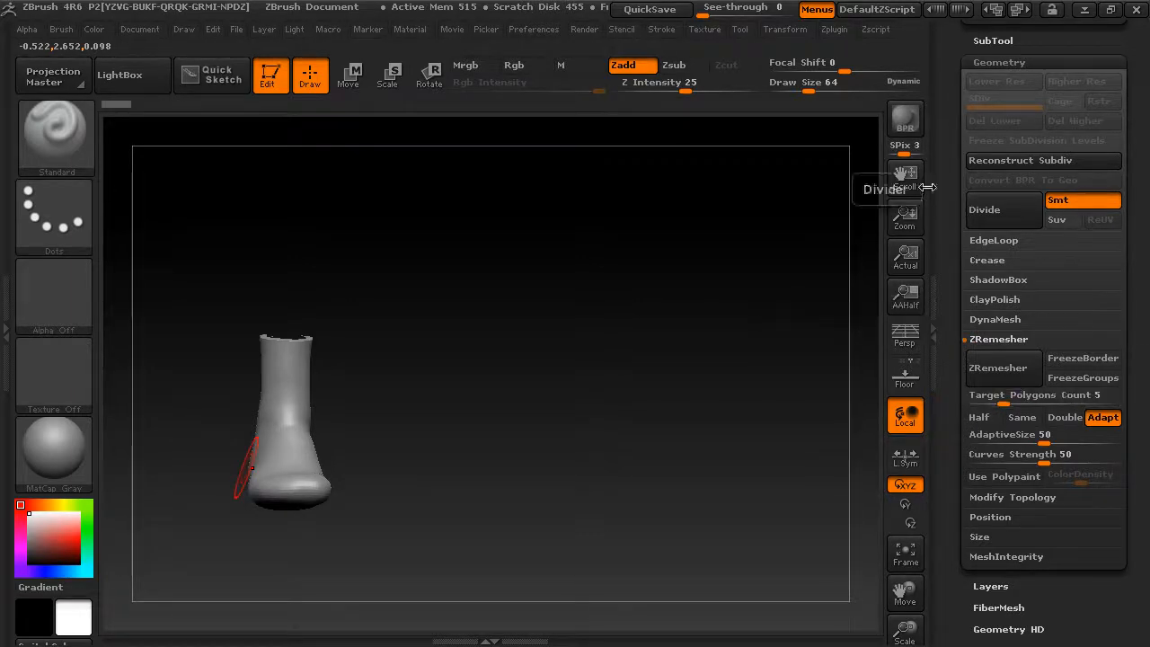
# Check the active point count of the Boots1 mesh.
pyautogui.click(929, 333)
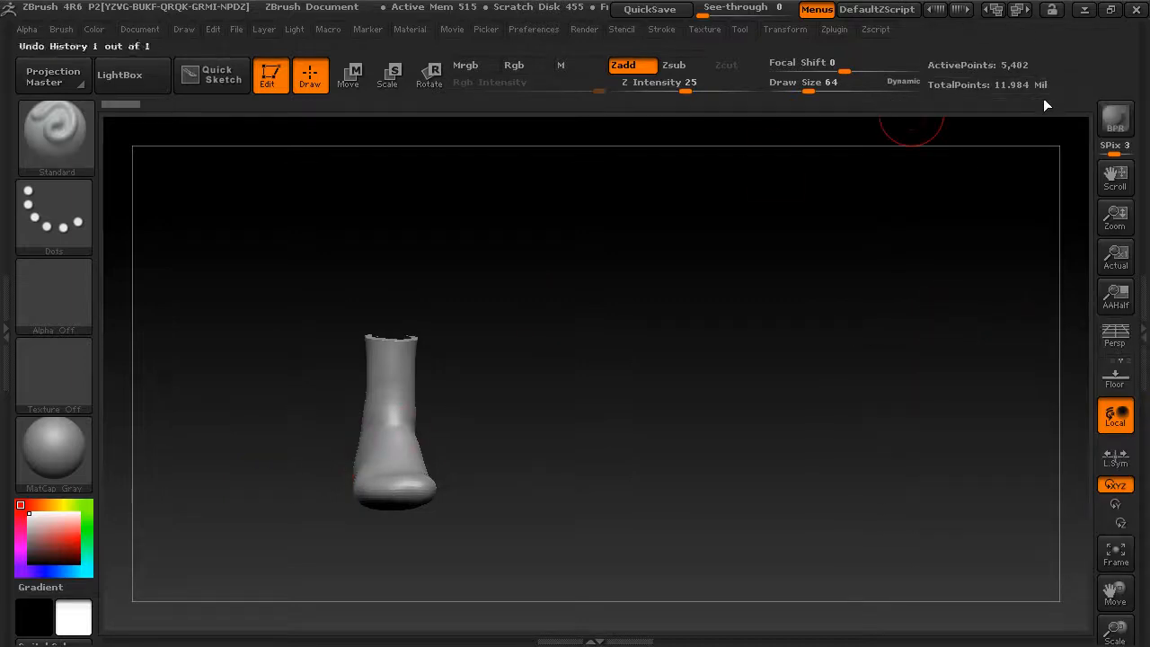
pyautogui.moveTo(1038, 97)
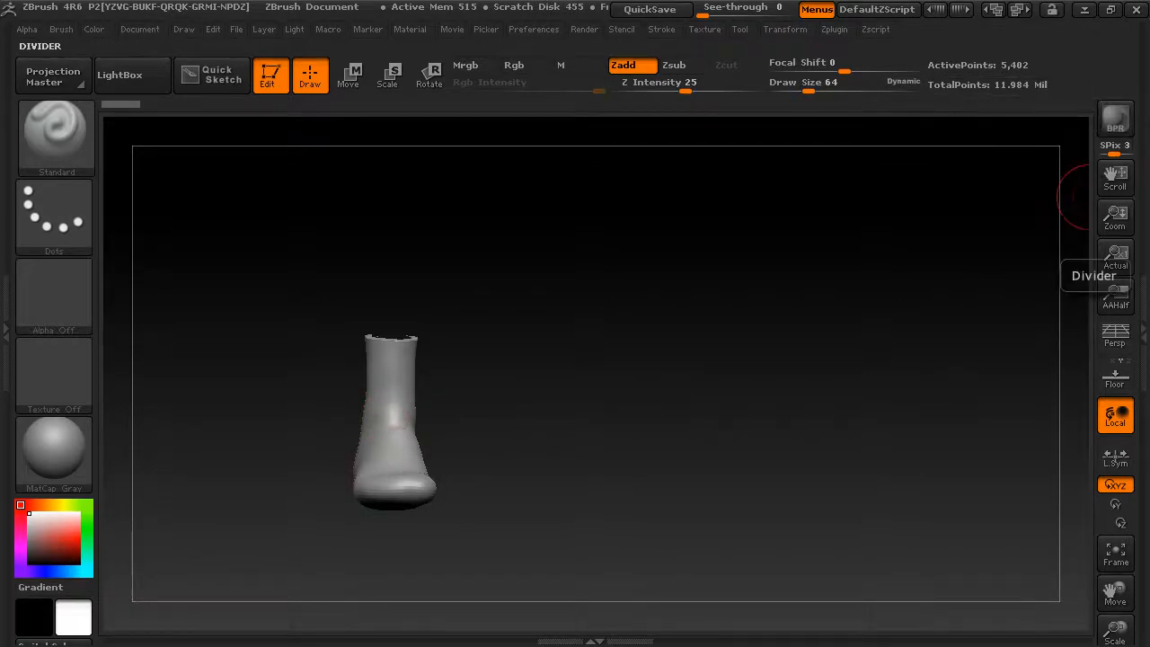
pyautogui.click(1143, 328)
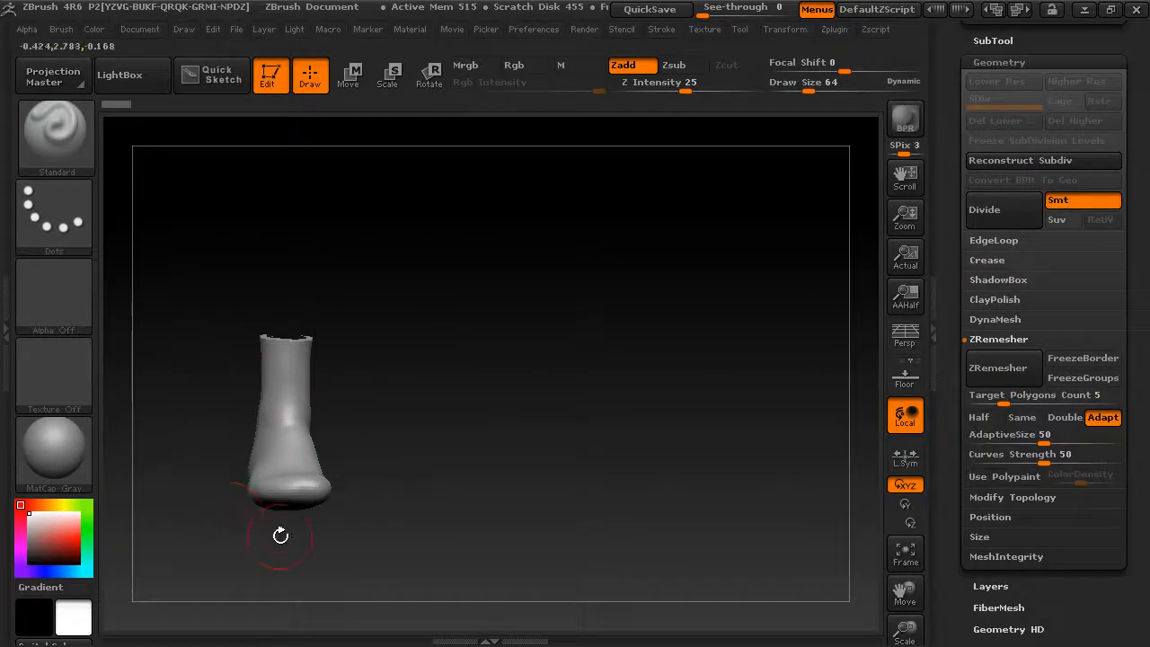
# Remesh Boots1 with ZRemesher using a target polygon count of 0.1 and an AdaptiveSize of 20.
pyautogui.click(1061, 398)
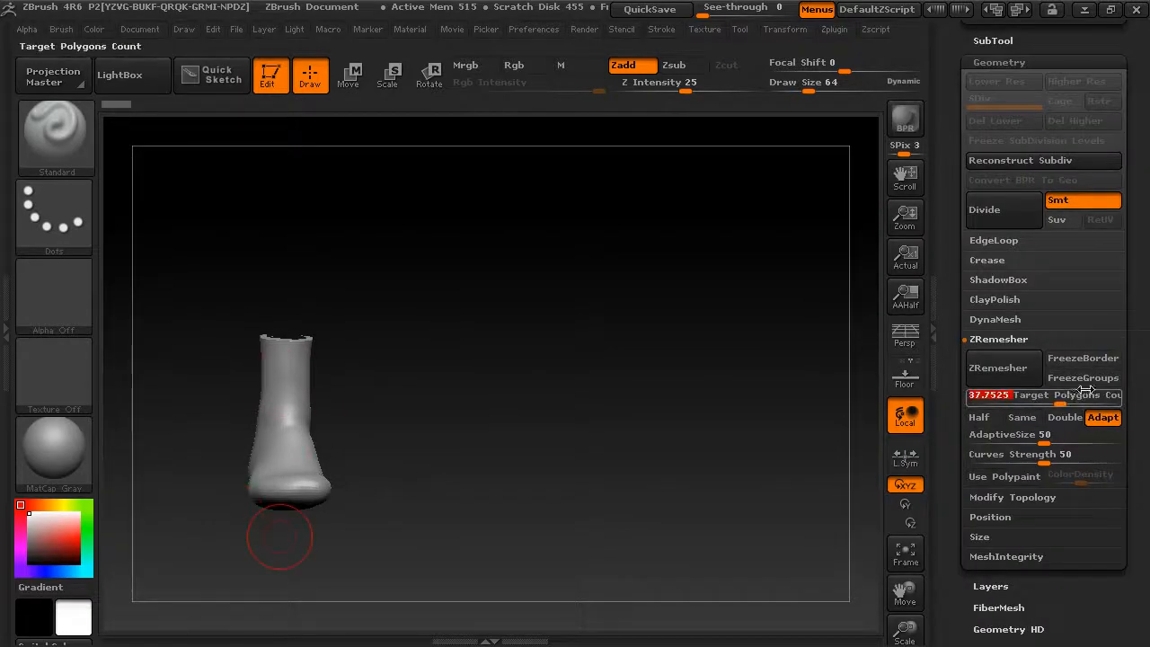
pyautogui.write('.1')
pyautogui.press('Return')
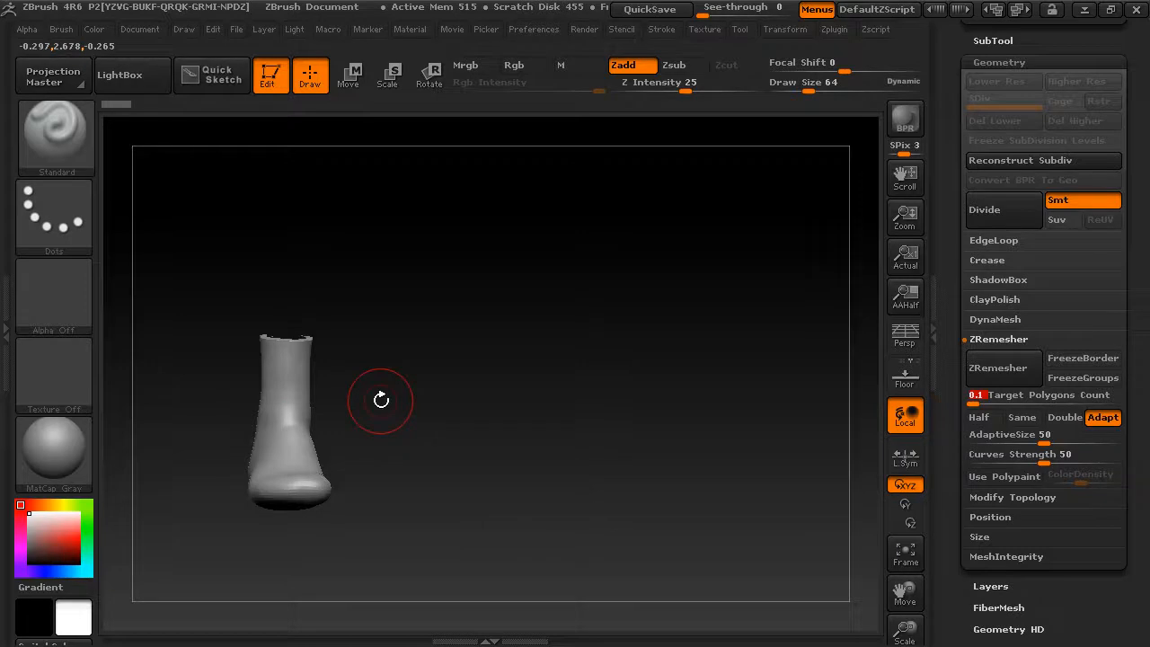
pyautogui.moveTo(1043, 436); pyautogui.dragTo(1000, 442)
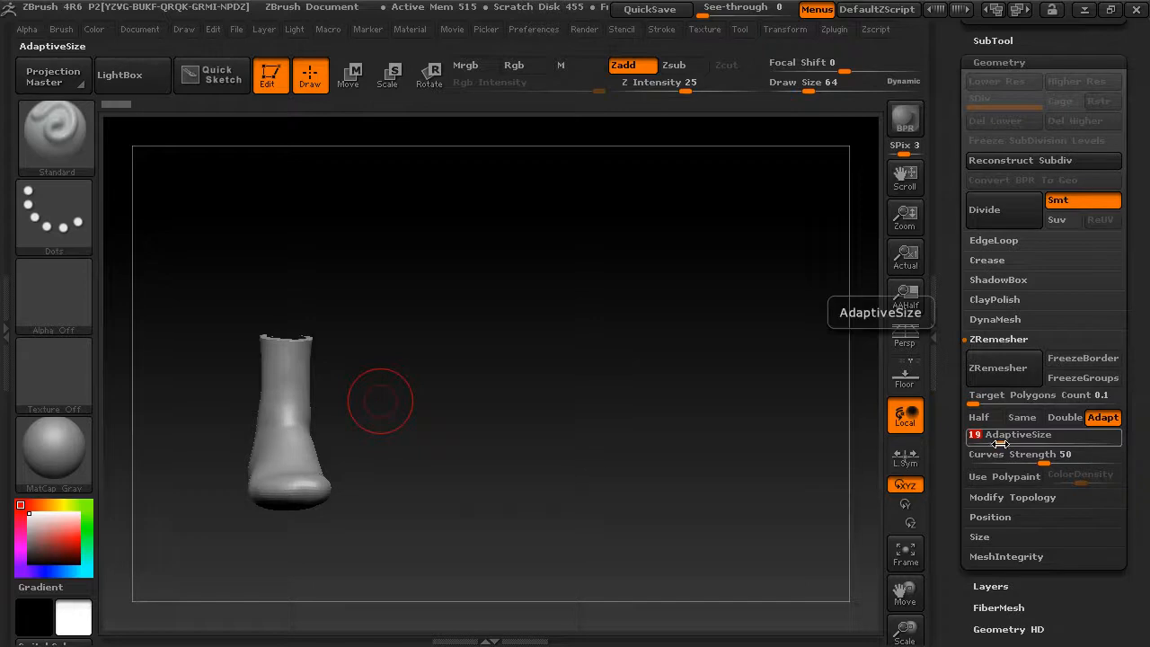
pyautogui.click(1001, 443)
pyautogui.click(998, 367)
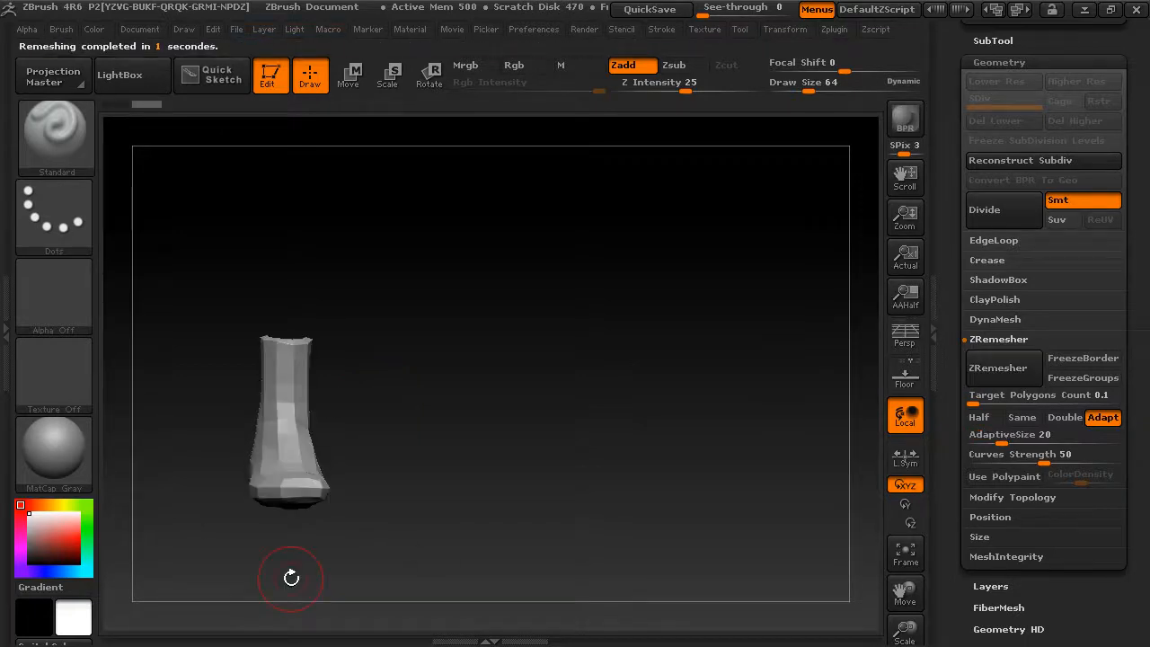
# Display the polygon wireframe and examine the remeshed boot's topology from the side, heel and front.
pyautogui.moveTo(441, 449)
pyautogui.mouseDown()
pyautogui.moveTo(422, 440)
pyautogui.moveTo(440, 438)
pyautogui.mouseUp()
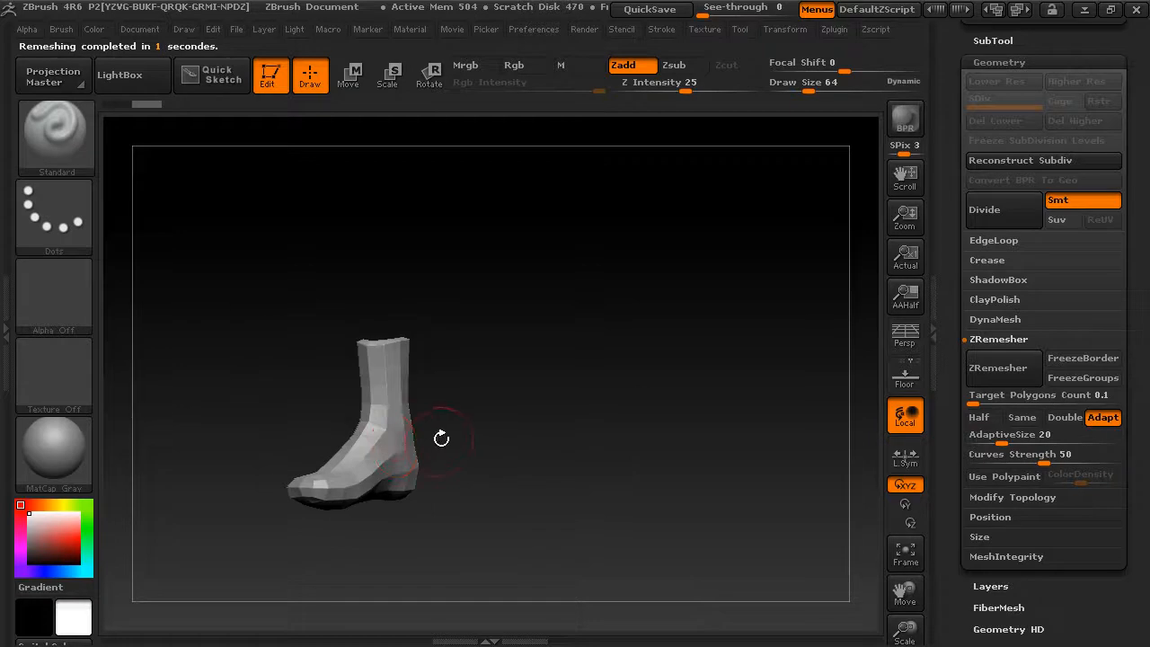
pyautogui.hotkey('shift', 'f')
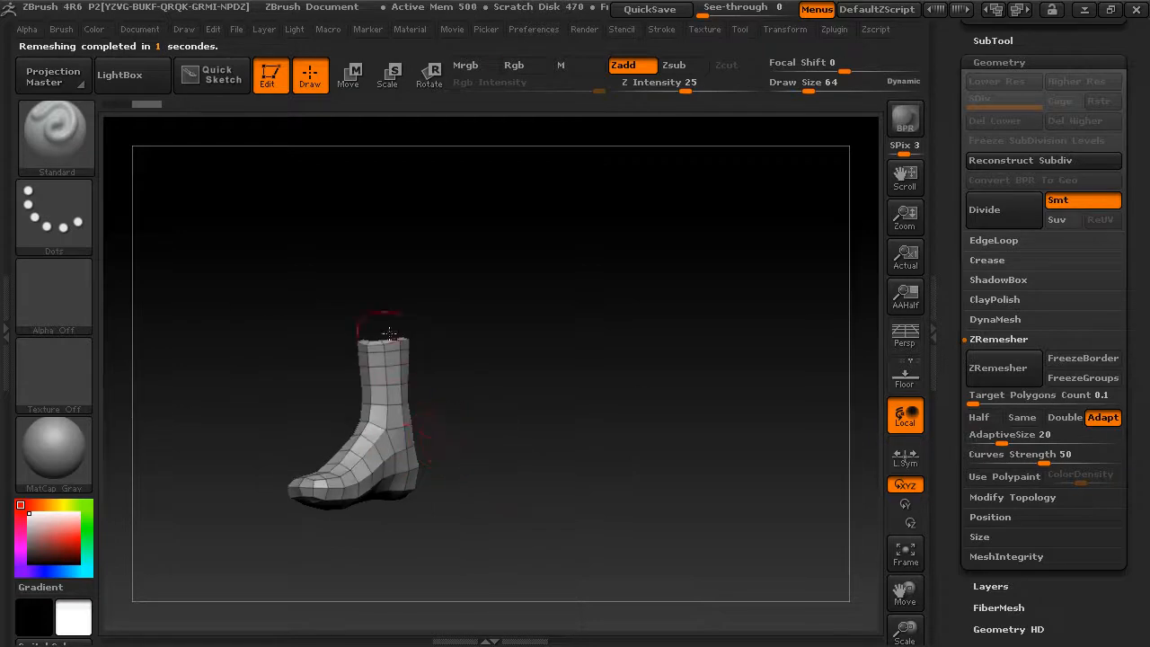
pyautogui.keyDown('alt'); pyautogui.moveTo(440, 408); pyautogui.dragTo(510, 249); pyautogui.keyUp('alt')
pyautogui.keyDown('alt'); pyautogui.moveTo(498, 380); pyautogui.dragTo(504, 186); pyautogui.keyUp('alt')
pyautogui.moveTo(544, 396); pyautogui.dragTo(550, 497)
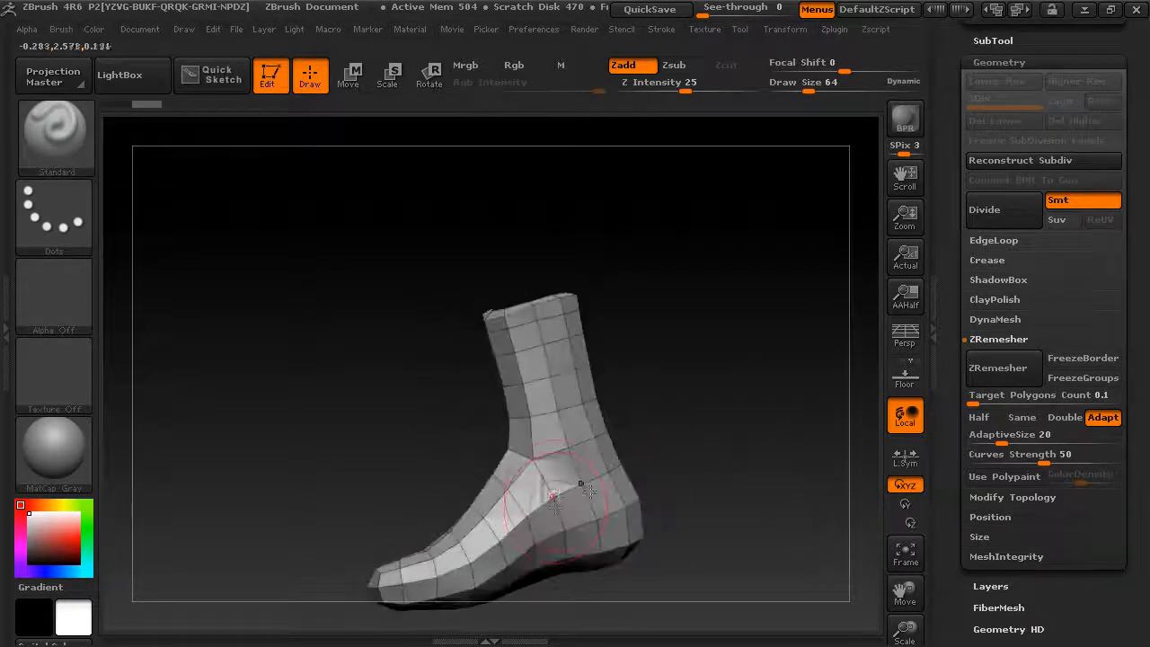
pyautogui.moveTo(649, 470); pyautogui.dragTo(577, 444)
pyautogui.moveTo(585, 535)
pyautogui.mouseDown()
pyautogui.moveTo(625, 567)
pyautogui.moveTo(617, 436)
pyautogui.moveTo(709, 513)
pyautogui.moveTo(684, 499)
pyautogui.moveTo(513, 544)
pyautogui.mouseUp()
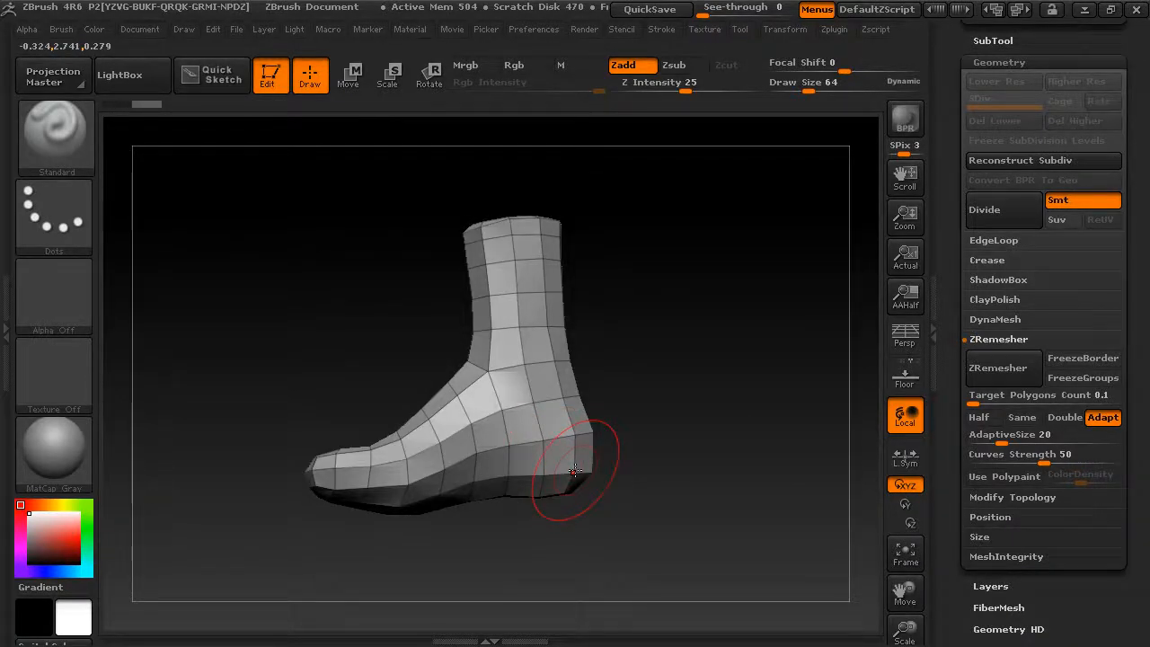
pyautogui.hotkey('ctrl', 'z')
pyautogui.moveTo(622, 298)
pyautogui.mouseDown()
pyautogui.moveTo(652, 320)
pyautogui.moveTo(716, 321)
pyautogui.mouseUp()
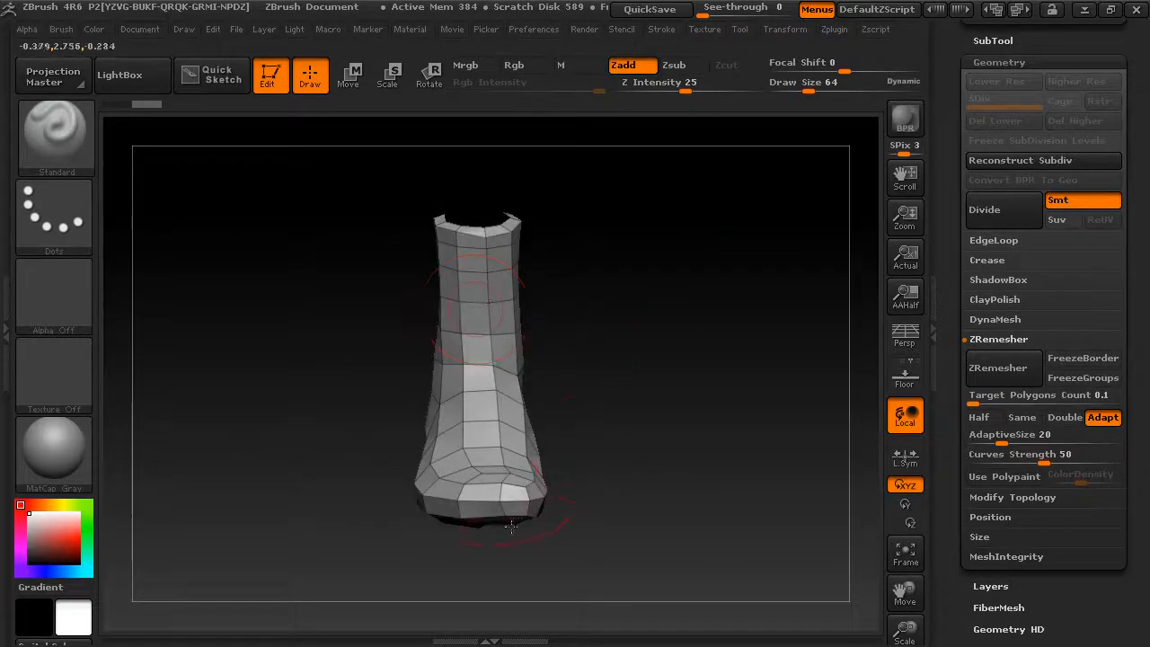
# Send the remeshed boot to 3ds Max with GoZ.
pyautogui.moveTo(1138, 68); pyautogui.dragTo(1145, 234)
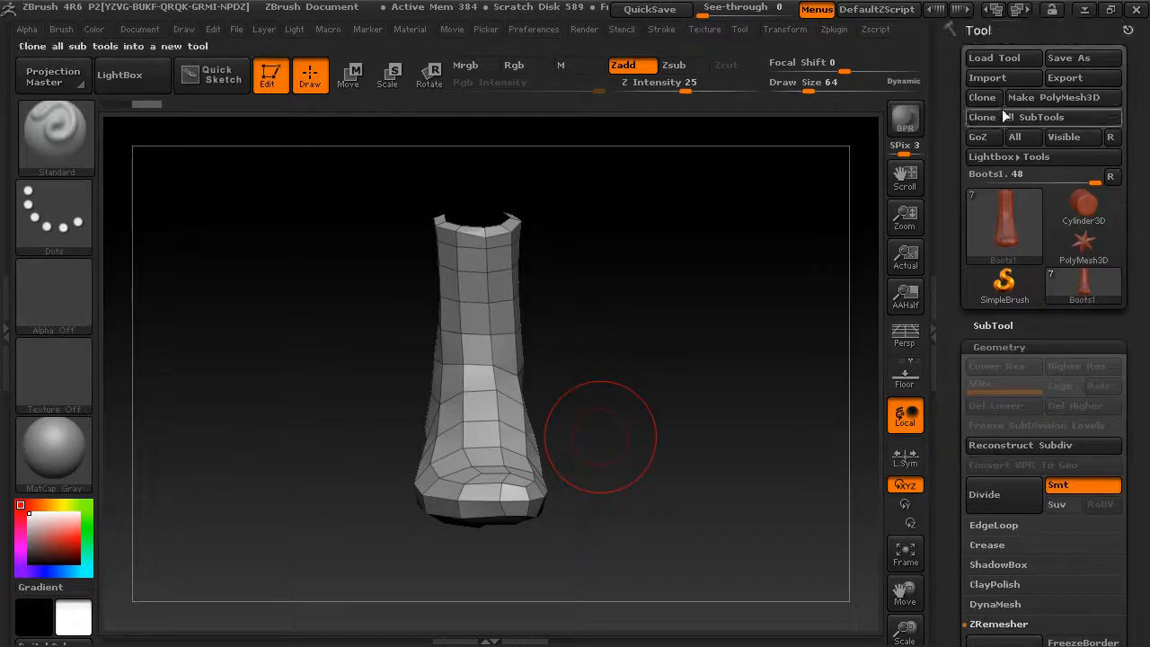
pyautogui.click(980, 140)
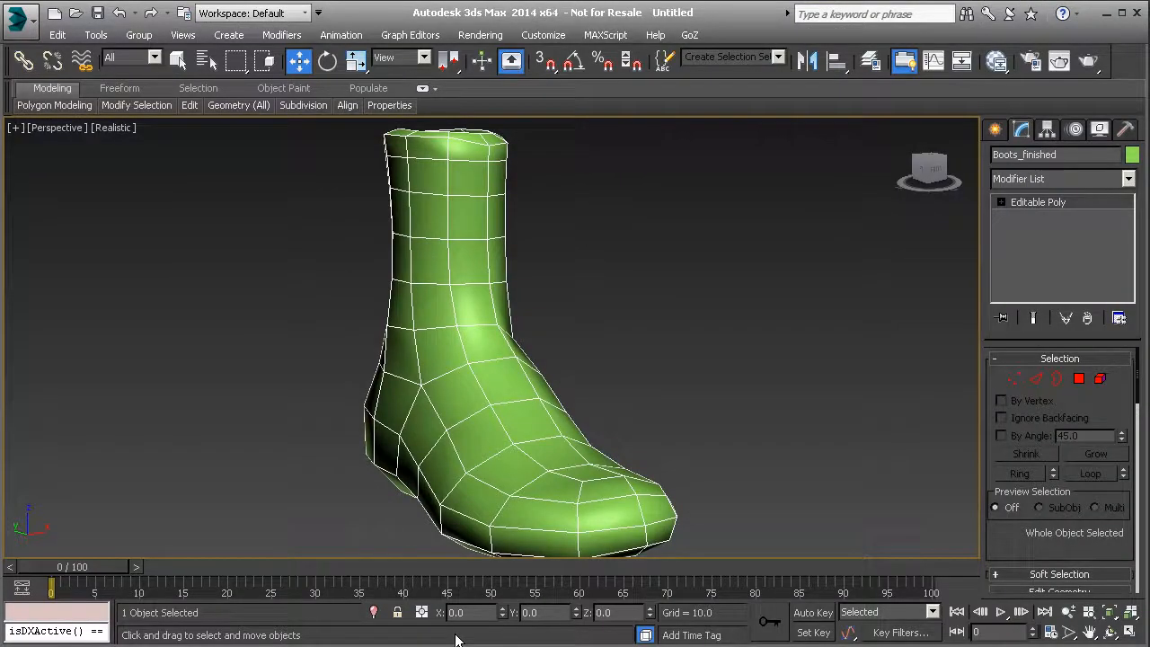
# In 3ds Max, undo the recent changes until the gray boot mesh is restored over the green one.
pyautogui.click(679, 351)
pyautogui.moveTo(523, 408); pyautogui.dragTo(523, 402)
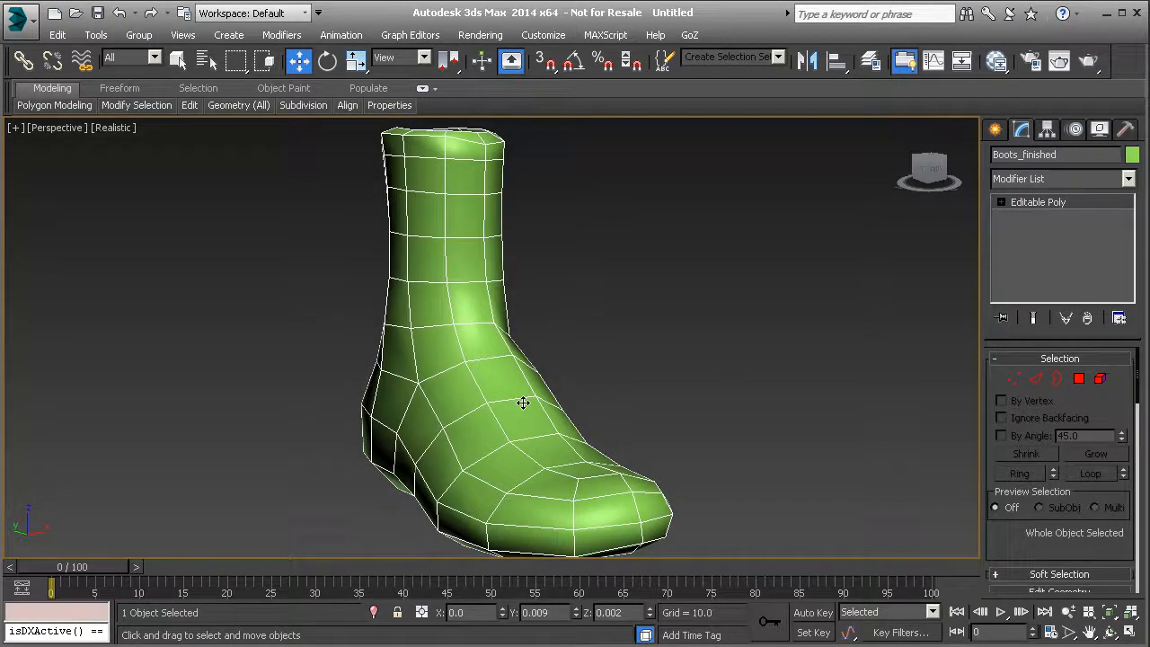
pyautogui.keyDown('alt'); pyautogui.moveTo(679, 308); pyautogui.dragTo(566, 354, button='middle'); pyautogui.keyUp('alt')
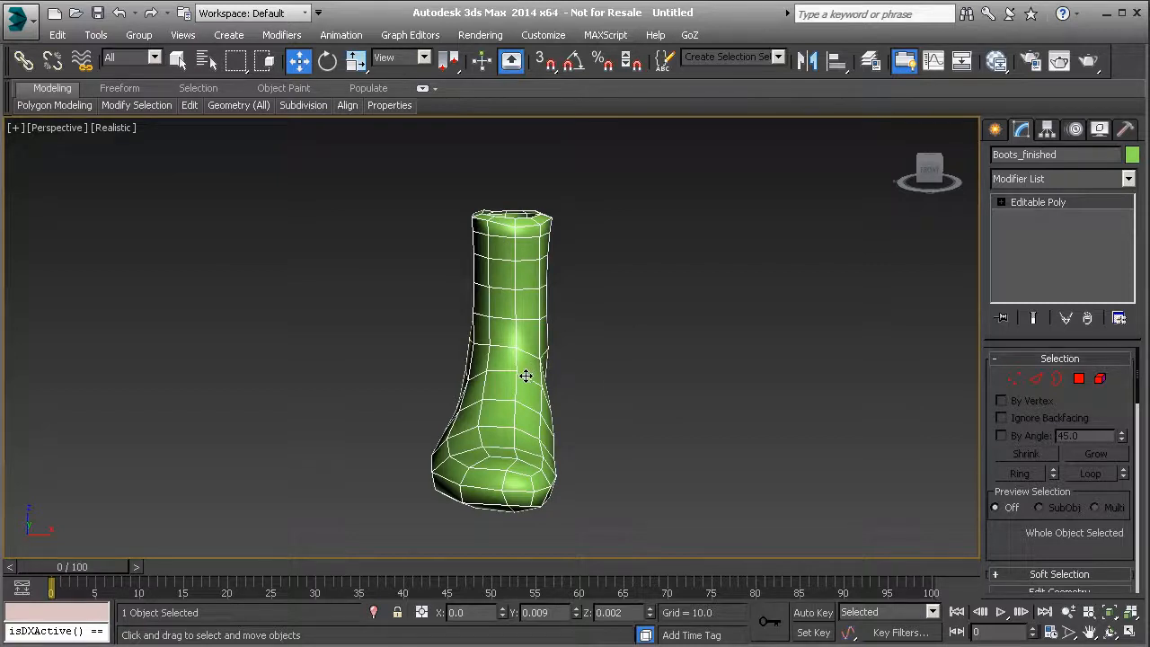
pyautogui.hotkey('ctrl', 'z')
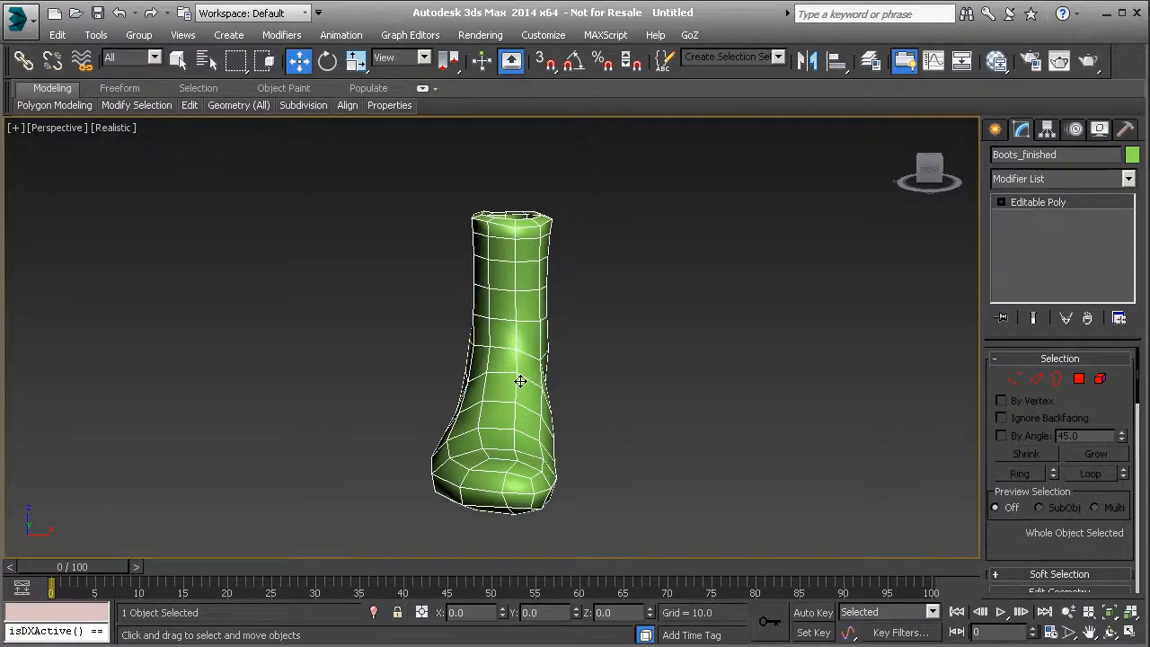
pyautogui.hotkey('ctrl', 'z')
pyautogui.click(520, 381)
pyautogui.hotkey('ctrl', 'z')
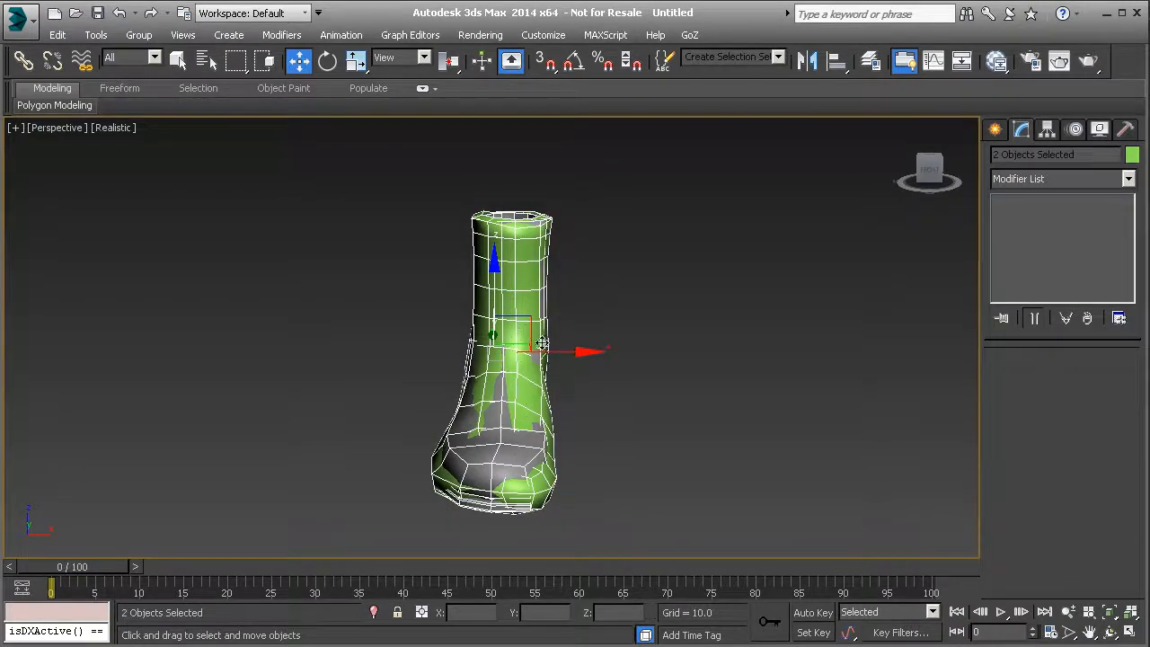
# Select the gray boot and move it about 1.012 units along X so it stands beside the green boot.
pyautogui.click(542, 341)
pyautogui.click(526, 400)
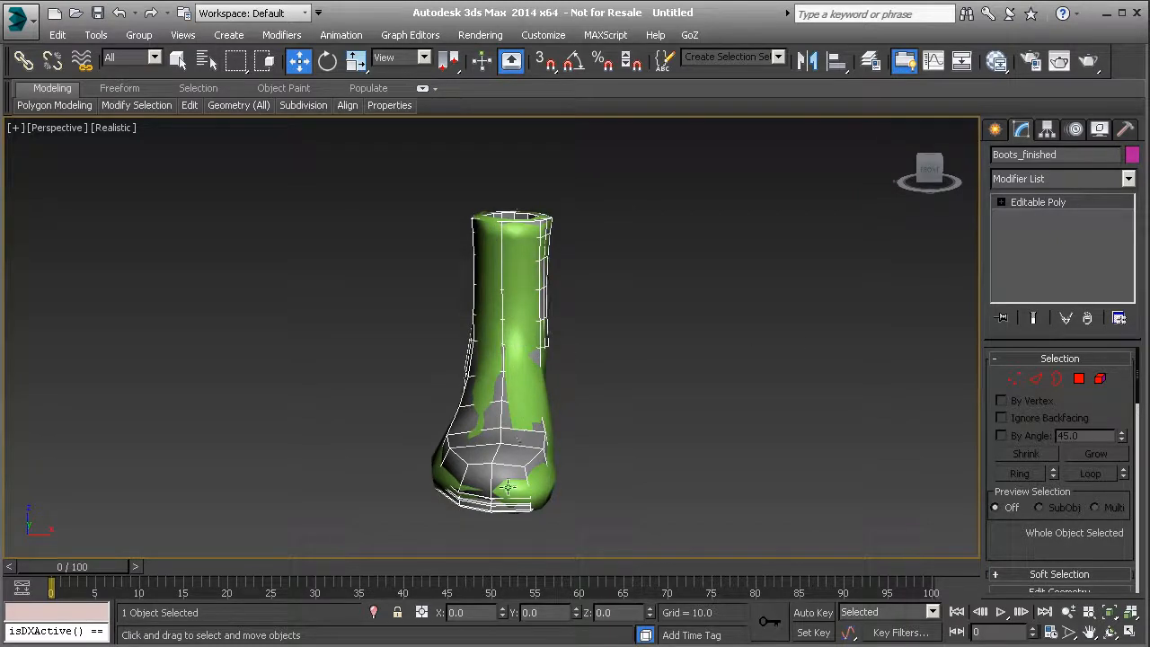
pyautogui.scroll(-8, 507, 407)
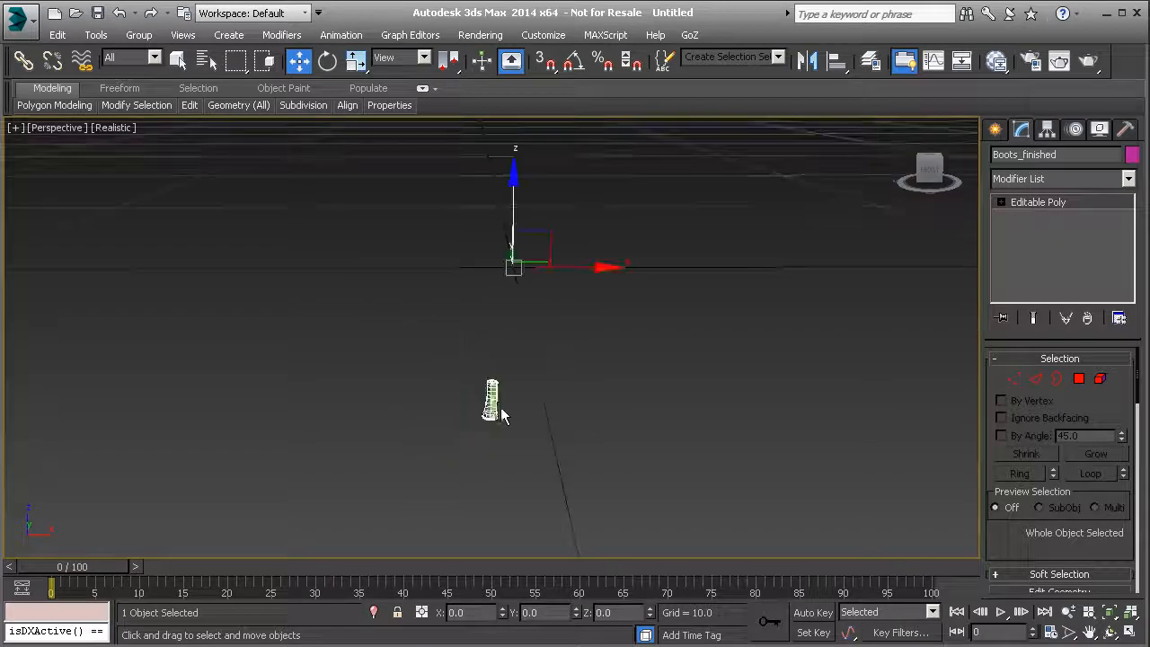
pyautogui.moveTo(589, 267); pyautogui.dragTo(640, 266)
pyautogui.scroll(8, 482, 404)
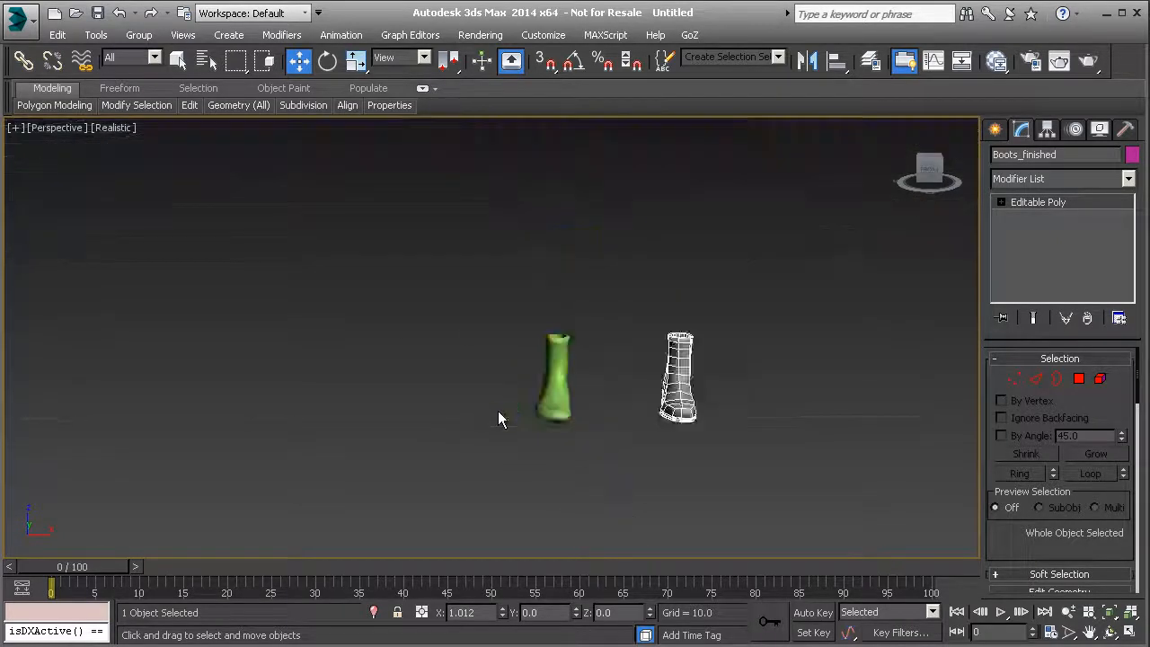
# Select the green boot and compare its shape with the gray boot from the front, side and below.
pyautogui.keyDown('alt'); pyautogui.moveTo(683, 411); pyautogui.dragTo(691, 378, button='middle'); pyautogui.keyUp('alt')
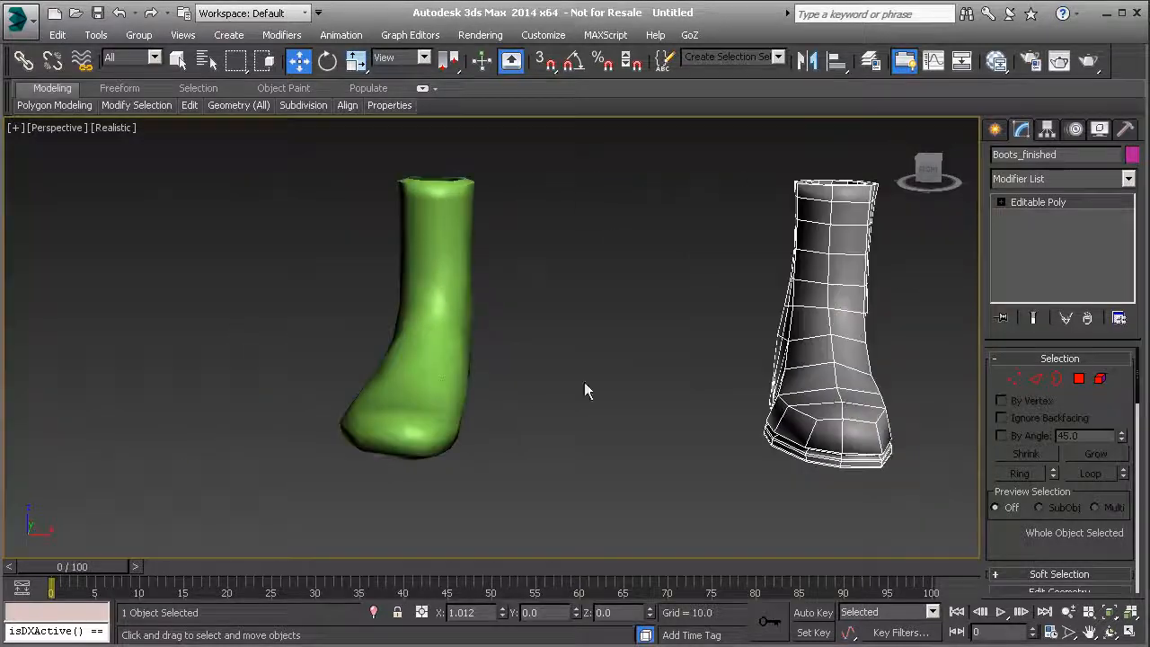
pyautogui.click(445, 388)
pyautogui.hotkey('ctrl', 'z')
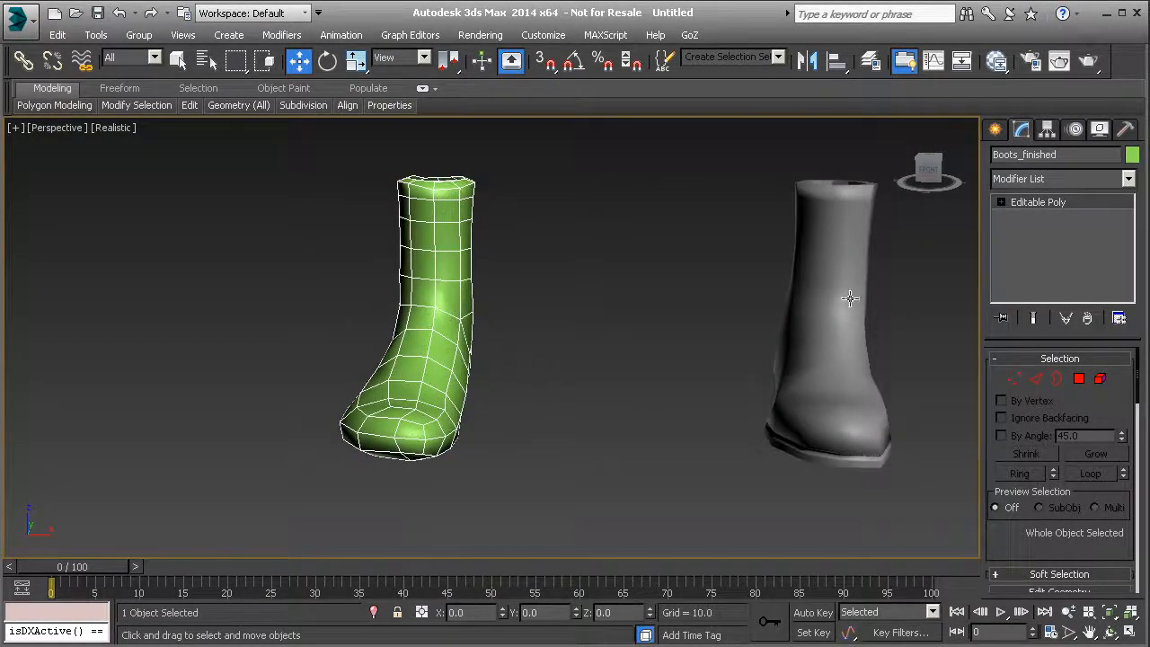
pyautogui.keyDown('alt'); pyautogui.moveTo(770, 419); pyautogui.dragTo(829, 416, button='middle'); pyautogui.keyUp('alt')
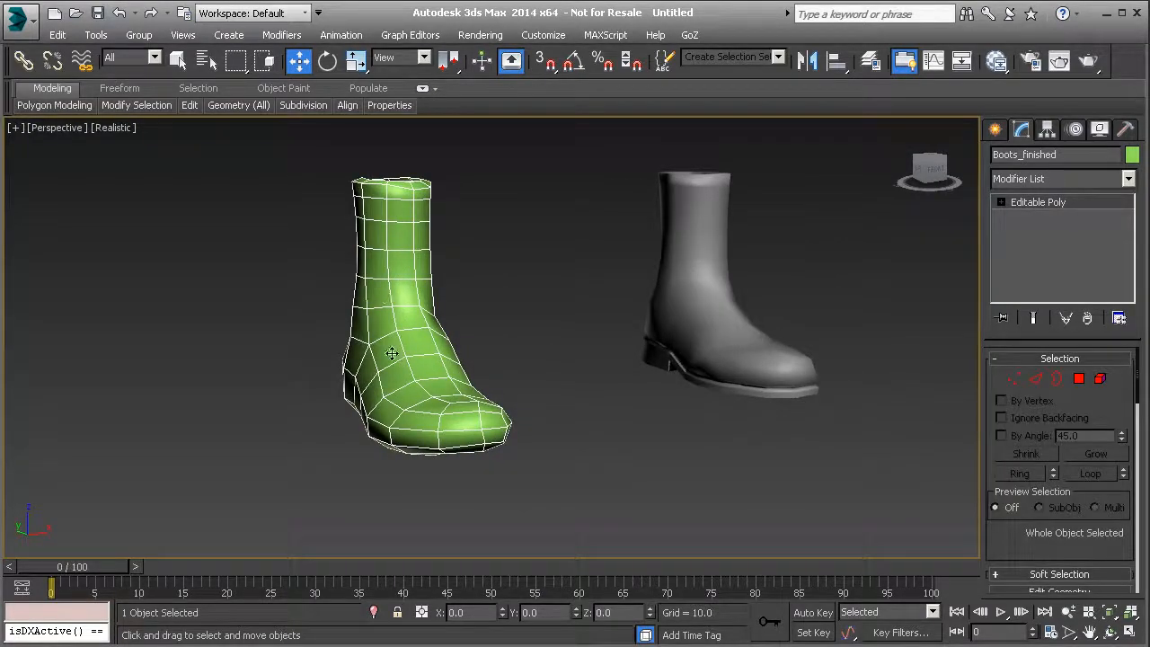
pyautogui.scroll(4, 405, 359)
pyautogui.keyDown('alt'); pyautogui.moveTo(408, 340); pyautogui.dragTo(626, 459, button='middle'); pyautogui.keyUp('alt')
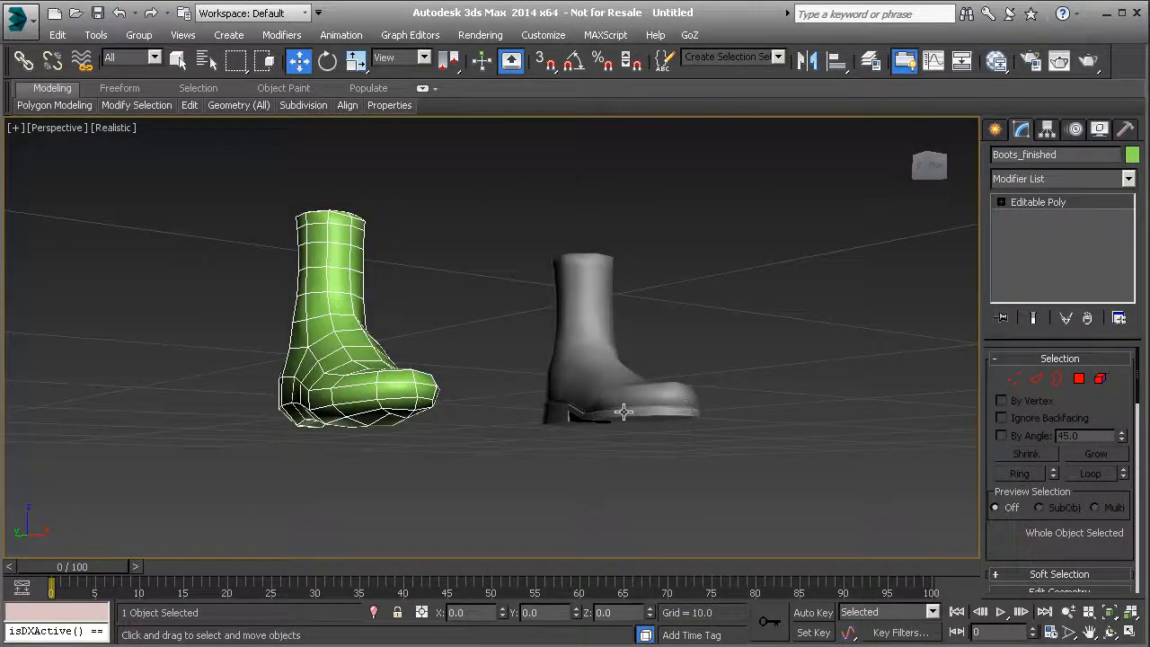
# Switch the green boot to polygon editing and select the underside polygons from the heel toward the arch.
pyautogui.scroll(3, 427, 422)
pyautogui.moveTo(359, 423); pyautogui.dragTo(384, 306, button='middle')
pyautogui.press('4')
pyautogui.moveTo(341, 412); pyautogui.dragTo(346, 440)
pyautogui.keyDown('ctrl'); pyautogui.click(340, 443); pyautogui.keyUp('ctrl')
pyautogui.keyDown('ctrl'); pyautogui.click(349, 384); pyautogui.keyUp('ctrl')
pyautogui.keyDown('ctrl'); pyautogui.click(379, 392); pyautogui.keyUp('ctrl')
pyautogui.keyDown('ctrl'); pyautogui.click(398, 357); pyautogui.keyUp('ctrl')
pyautogui.keyDown('ctrl'); pyautogui.click(368, 348); pyautogui.keyUp('ctrl')
pyautogui.keyDown('ctrl'); pyautogui.click(396, 310); pyautogui.keyUp('ctrl')
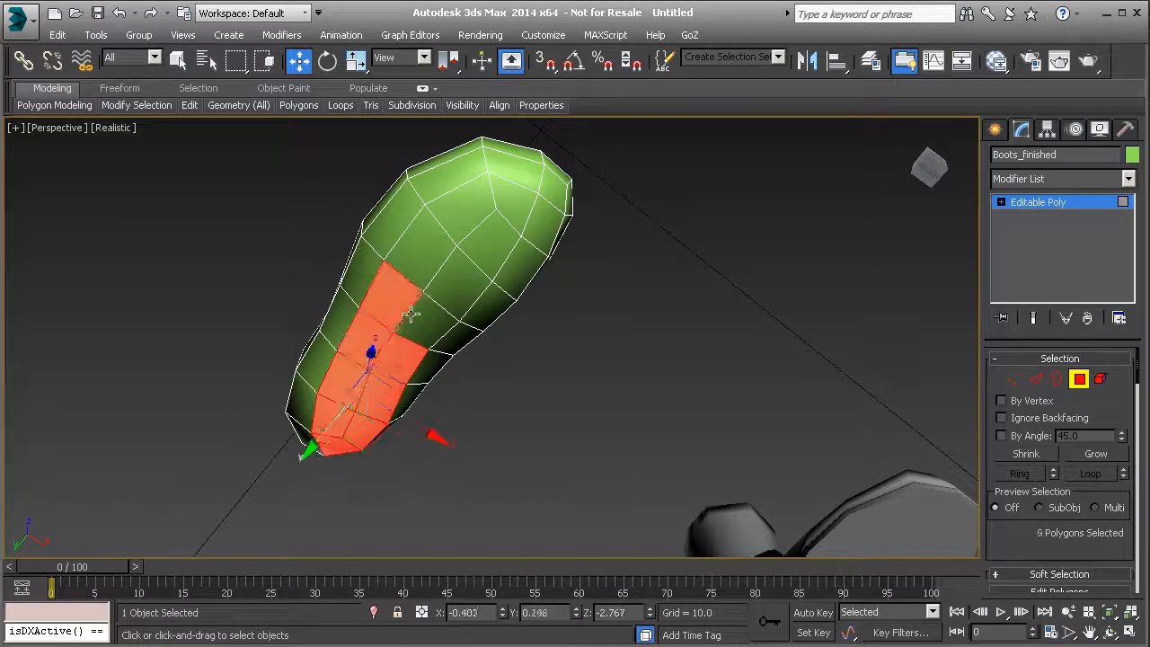
# Extend the polygon selection across the rest of the sole, covering the forefoot, the toe and the remaining heel faces.
pyautogui.keyDown('ctrl'); pyautogui.click(419, 317); pyautogui.keyUp('ctrl')
pyautogui.keyDown('ctrl'); pyautogui.click(425, 261); pyautogui.keyUp('ctrl')
pyautogui.keyDown('ctrl'); pyautogui.click(454, 277); pyautogui.keyUp('ctrl')
pyautogui.keyDown('ctrl'); pyautogui.click(486, 250); pyautogui.keyUp('ctrl')
pyautogui.keyDown('ctrl'); pyautogui.click(472, 208); pyautogui.keyUp('ctrl')
pyautogui.keyDown('ctrl'); pyautogui.click(508, 214); pyautogui.keyUp('ctrl')
pyautogui.keyDown('alt'); pyautogui.moveTo(537, 300); pyautogui.dragTo(171, 354, button='middle'); pyautogui.keyUp('alt')
pyautogui.keyDown('ctrl'); pyautogui.click(428, 235); pyautogui.keyUp('ctrl')
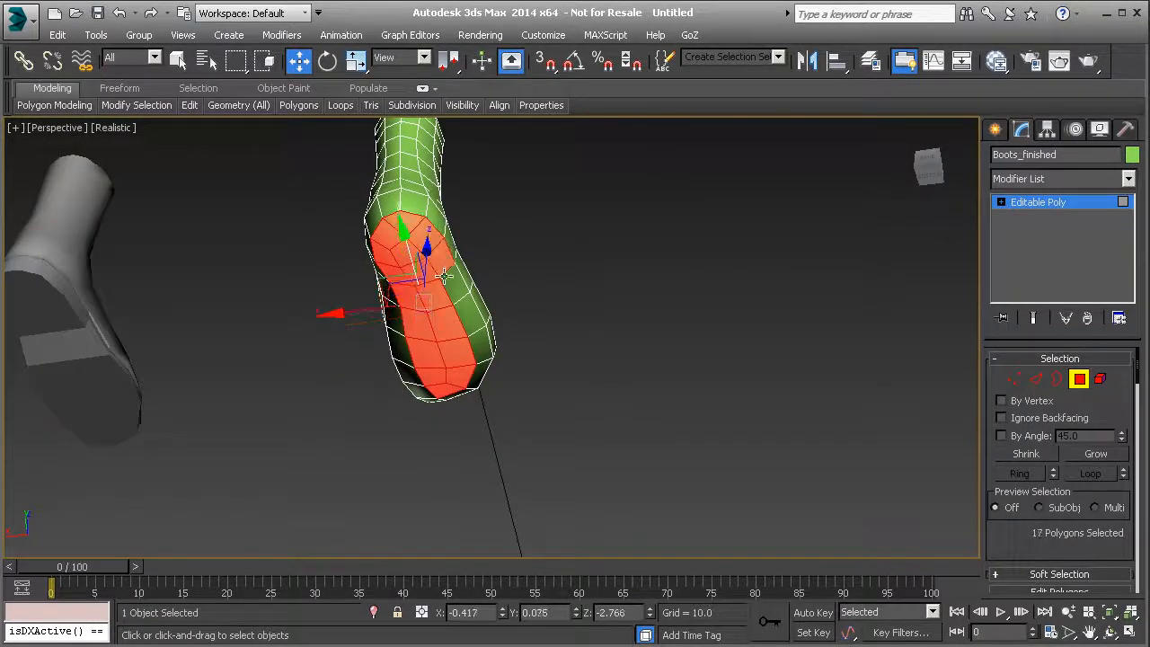
pyautogui.keyDown('alt'); pyautogui.moveTo(469, 388); pyautogui.dragTo(457, 325, button='middle'); pyautogui.keyUp('alt')
pyautogui.keyDown('ctrl'); pyautogui.click(434, 436); pyautogui.keyUp('ctrl')
pyautogui.keyDown('alt'); pyautogui.moveTo(414, 426); pyautogui.dragTo(435, 299, button='middle'); pyautogui.keyUp('alt')
pyautogui.scroll(3, 410, 280)
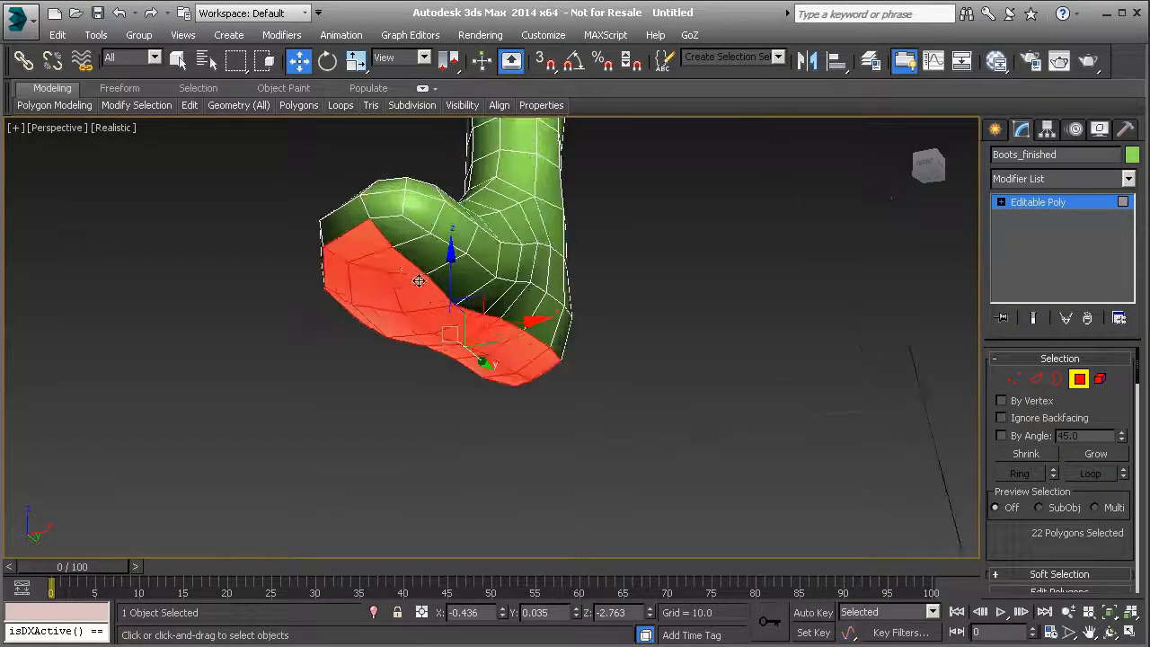
# Add the row of polygons along the sole's lower side edge, from the toe back to the heel.
pyautogui.keyDown('ctrl'); pyautogui.click(398, 236); pyautogui.keyUp('ctrl')
pyautogui.keyDown('ctrl'); pyautogui.click(435, 263); pyautogui.keyUp('ctrl')
pyautogui.keyDown('ctrl'); pyautogui.click(474, 296); pyautogui.keyUp('ctrl')
pyautogui.keyDown('ctrl'); pyautogui.click(495, 309); pyautogui.keyUp('ctrl')
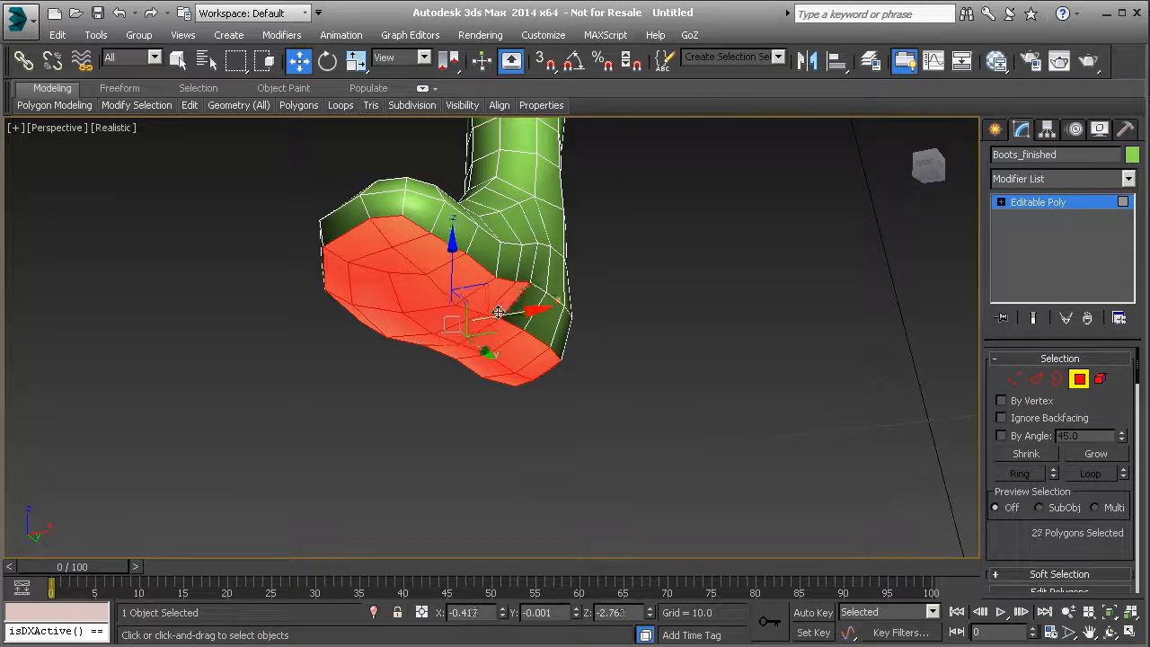
pyautogui.keyDown('ctrl'); pyautogui.click(524, 319); pyautogui.keyUp('ctrl')
pyautogui.keyDown('ctrl'); pyautogui.click(563, 342); pyautogui.keyUp('ctrl')
pyautogui.keyDown('alt'); pyautogui.moveTo(583, 352); pyautogui.dragTo(391, 384, button='middle'); pyautogui.keyUp('alt')
pyautogui.keyDown('ctrl'); pyautogui.click(538, 274); pyautogui.keyUp('ctrl')
pyautogui.keyDown('alt'); pyautogui.moveTo(602, 290); pyautogui.dragTo(344, 253, button='middle'); pyautogui.keyUp('alt')
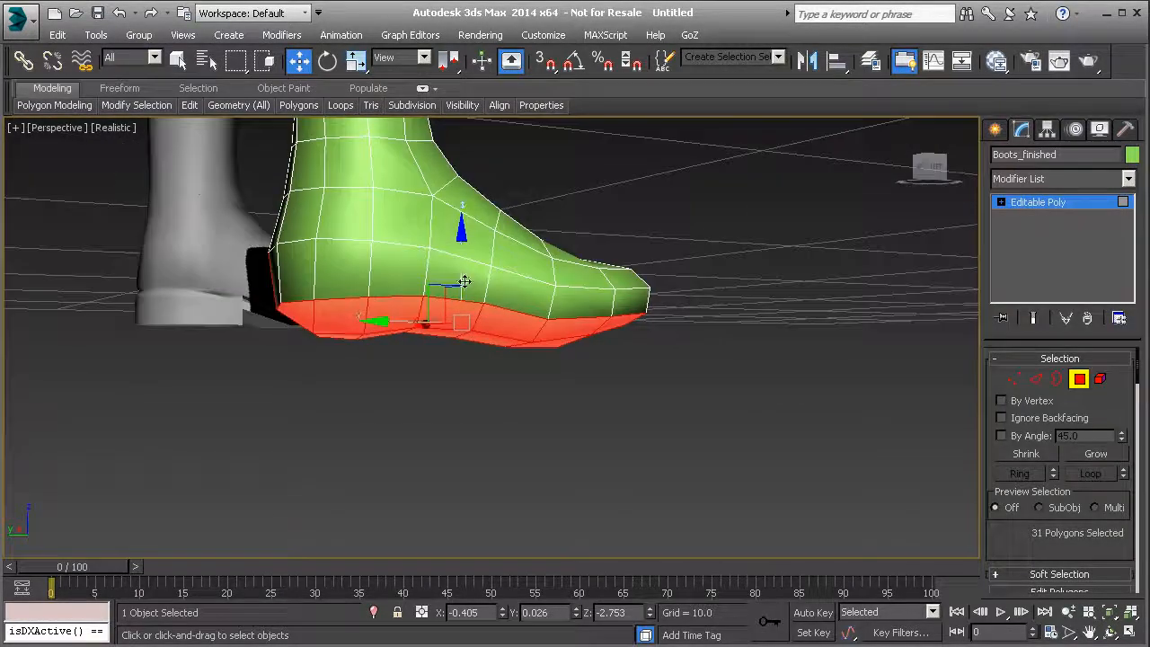
# Remove the three surplus side polygons from the selection and delete the selected sole polygons.
pyautogui.keyDown('alt'); pyautogui.moveTo(416, 320); pyautogui.dragTo(657, 336, button='middle'); pyautogui.keyUp('alt')
pyautogui.keyDown('alt'); pyautogui.click(637, 289); pyautogui.keyUp('alt')
pyautogui.keyDown('alt'); pyautogui.click(578, 295); pyautogui.keyUp('alt')
pyautogui.keyDown('alt'); pyautogui.moveTo(493, 320); pyautogui.dragTo(594, 274, button='middle'); pyautogui.keyUp('alt')
pyautogui.keyDown('alt'); pyautogui.click(568, 294); pyautogui.keyUp('alt')
pyautogui.keyDown('alt'); pyautogui.moveTo(517, 298); pyautogui.dragTo(96, 304, button='middle'); pyautogui.keyUp('alt')
pyautogui.hotkey('ctrl', 'd')
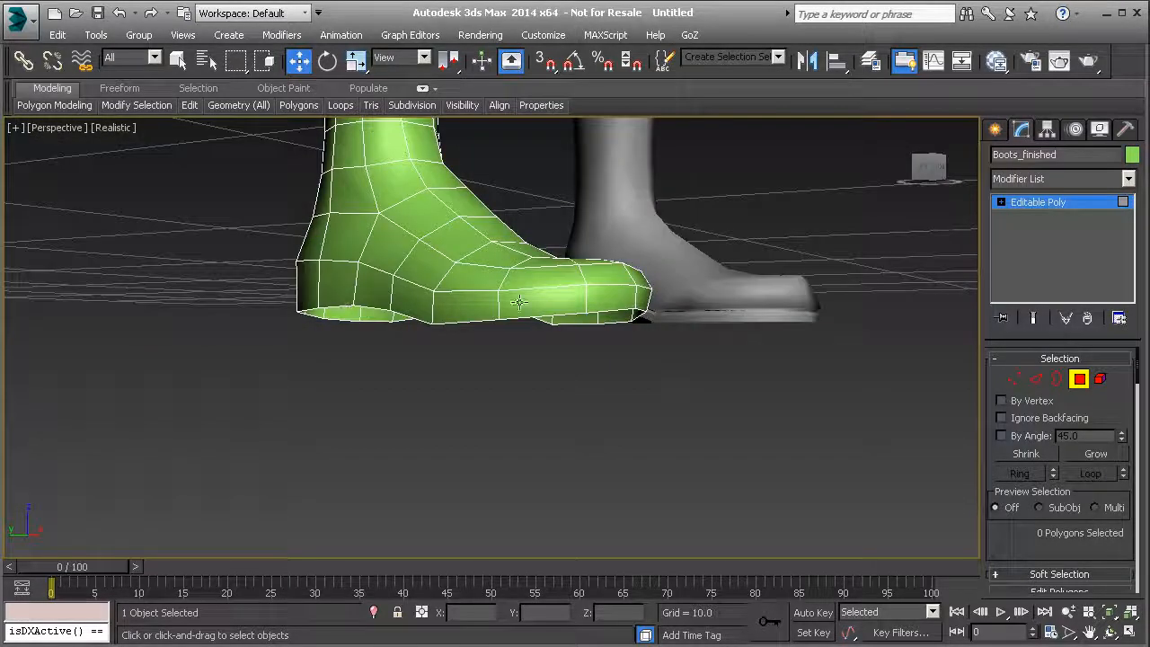
# Delete the single side polygon just above the arch, between the forefoot and the heel.
pyautogui.click(307, 289)
pyautogui.keyDown('shift'); pyautogui.click(338, 289); pyautogui.keyUp('shift')
pyautogui.keyDown('alt'); pyautogui.moveTo(451, 310); pyautogui.dragTo(255, 302, button='middle'); pyautogui.keyUp('alt')
pyautogui.moveTo(416, 296)
pyautogui.keyDown('alt'); pyautogui.mouseDown(button='middle')
pyautogui.moveTo(395, 296)
pyautogui.moveTo(430, 287)
pyautogui.mouseUp(button='middle'); pyautogui.keyUp('alt')
pyautogui.scroll(3, 430, 287)
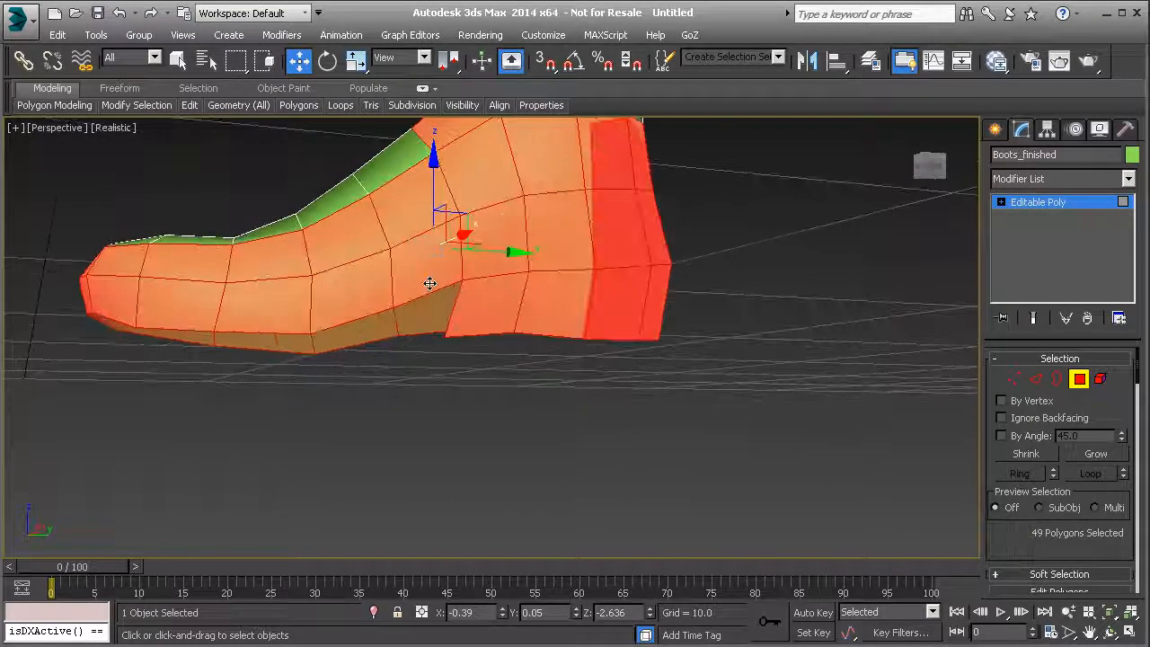
pyautogui.click(430, 283)
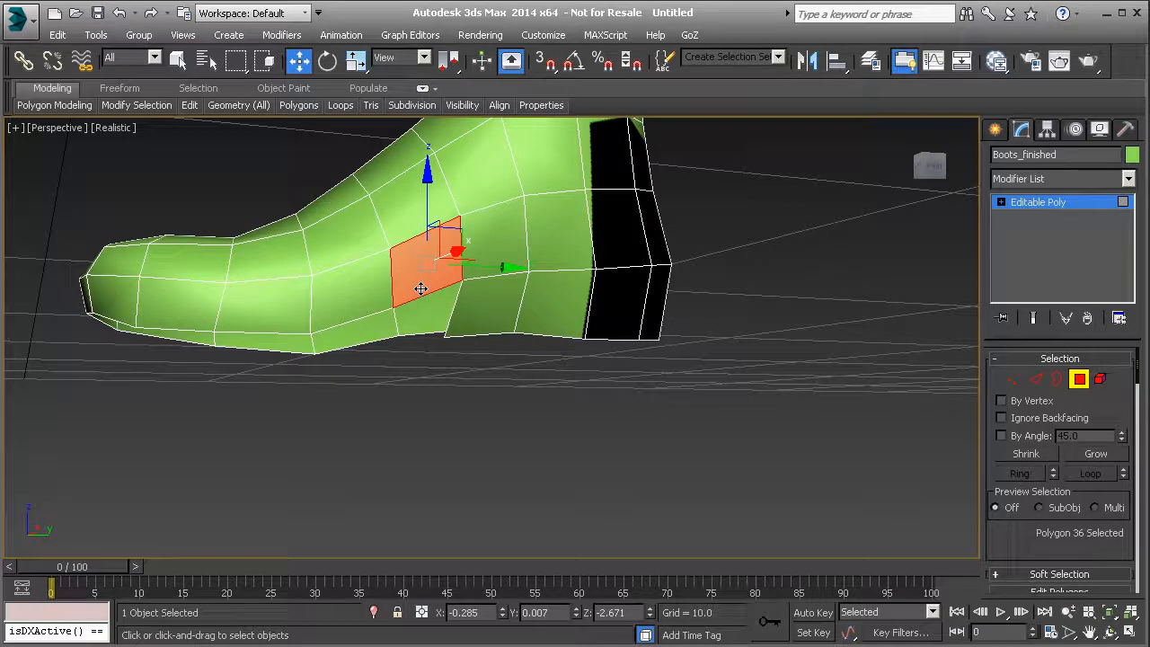
pyautogui.hotkey('ctrl', 'd')
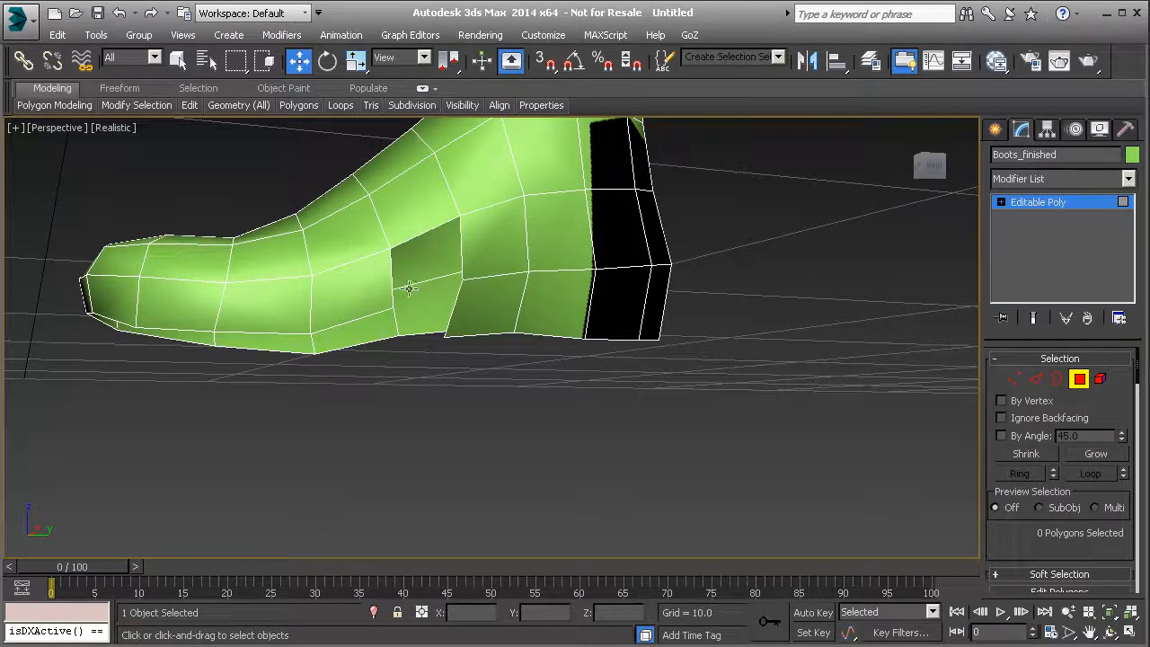
# Extrude the open edge on the toe side of the arch gap toward the heel to form a new polygon.
pyautogui.keyDown('alt'); pyautogui.moveTo(436, 270); pyautogui.dragTo(377, 314, button='middle'); pyautogui.keyUp('alt')
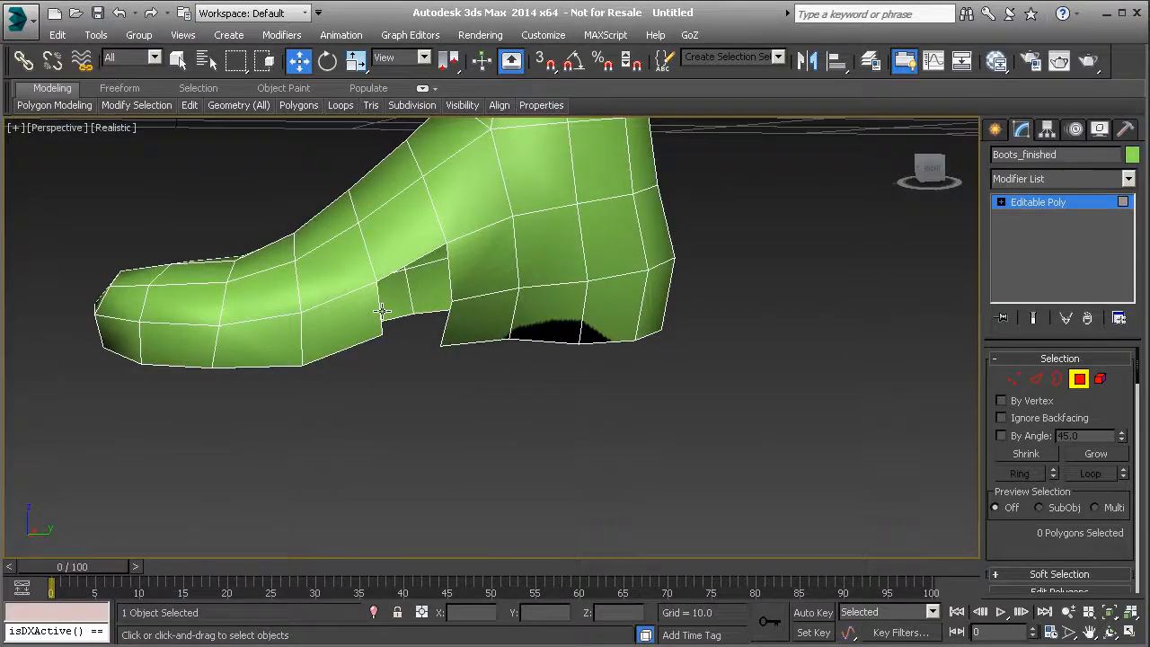
pyautogui.press('2')
pyautogui.click(382, 311)
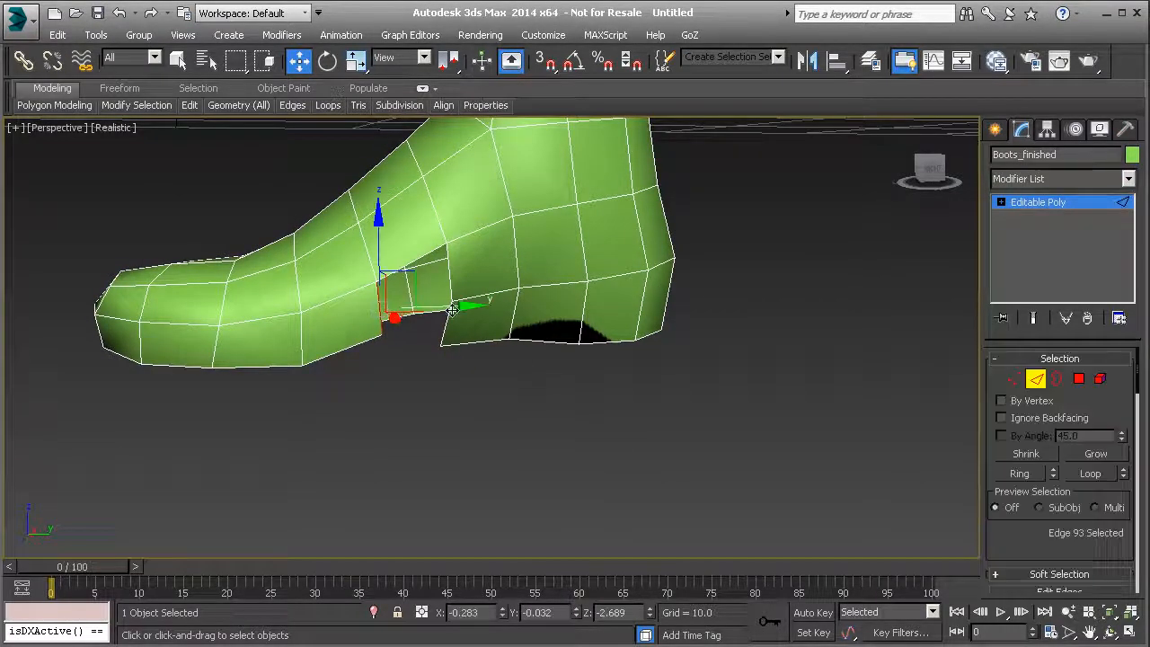
pyautogui.keyDown('alt'); pyautogui.moveTo(422, 314); pyautogui.dragTo(392, 319, button='middle'); pyautogui.keyUp('alt')
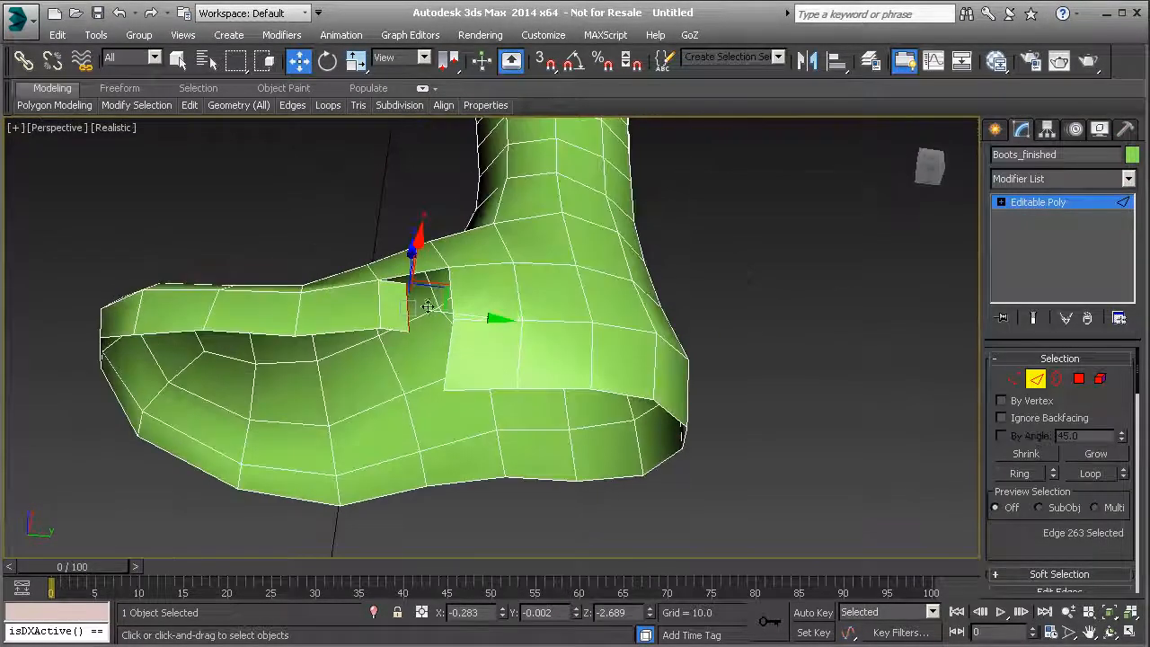
# Target-weld the new polygon's lower free corner to the heel-side vertex on the bottom edge of the arch gap.
pyautogui.press('1')
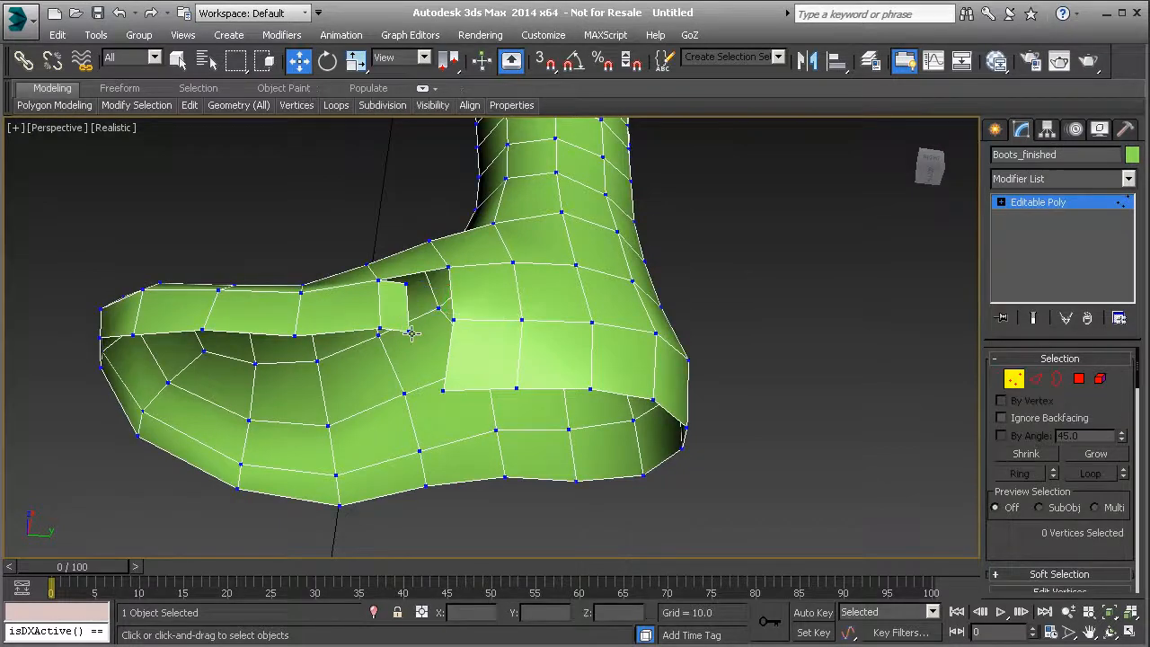
pyautogui.rightClick(406, 325)
pyautogui.click(382, 452)
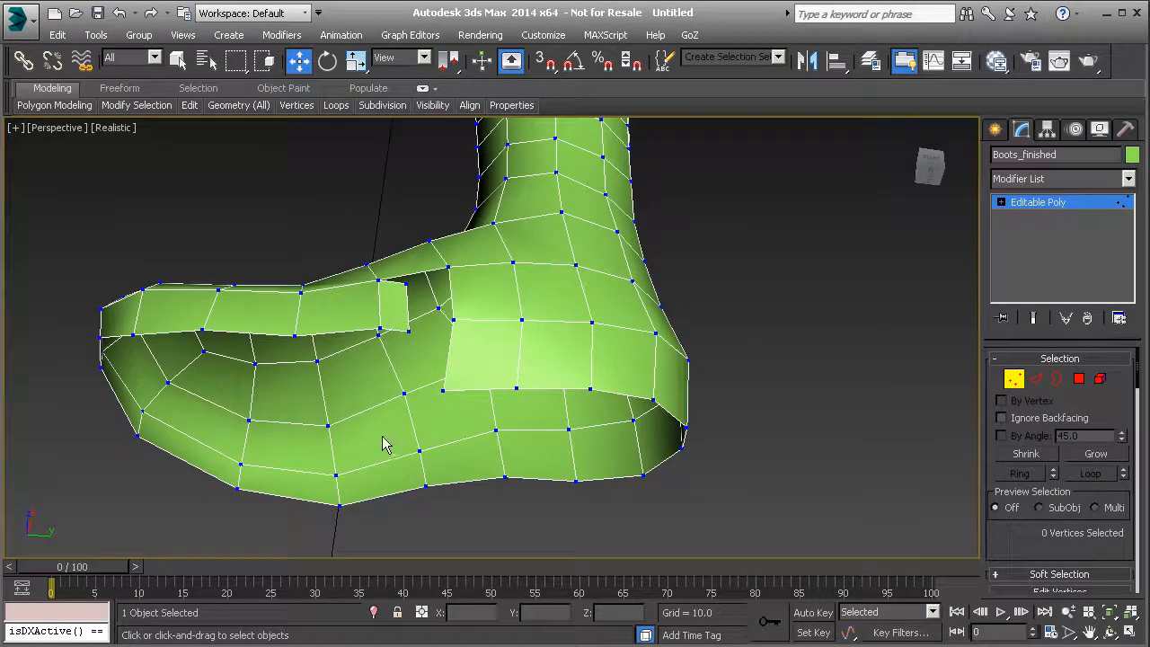
pyautogui.click(411, 331)
pyautogui.click(443, 391)
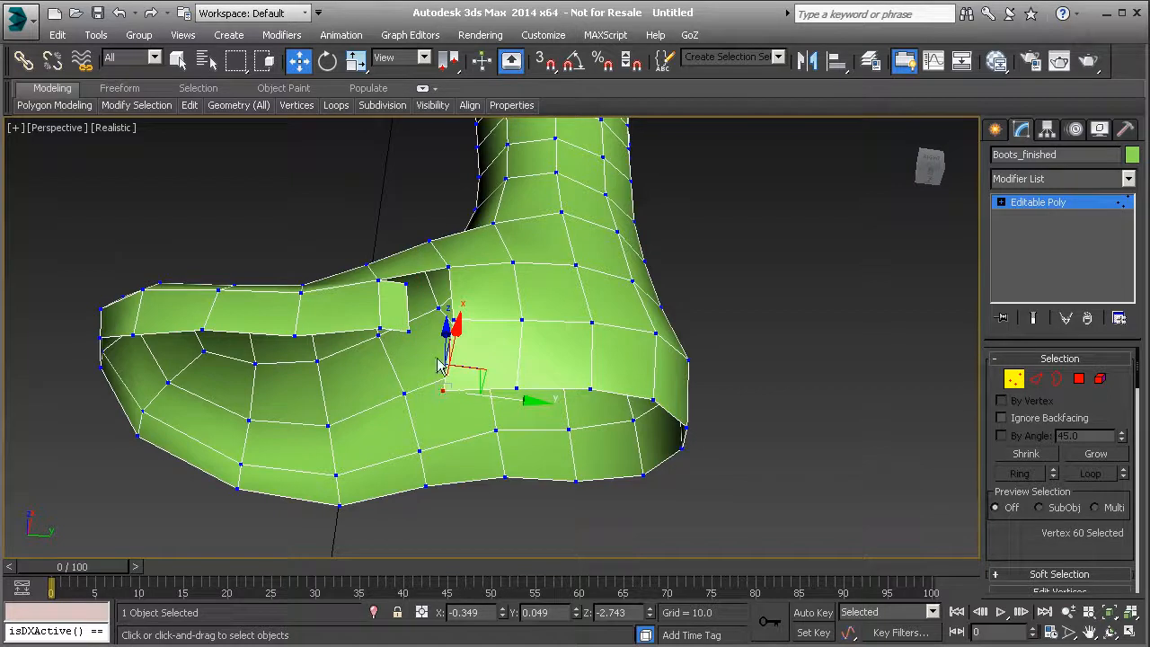
pyautogui.rightClick(391, 334)
pyautogui.click(359, 449)
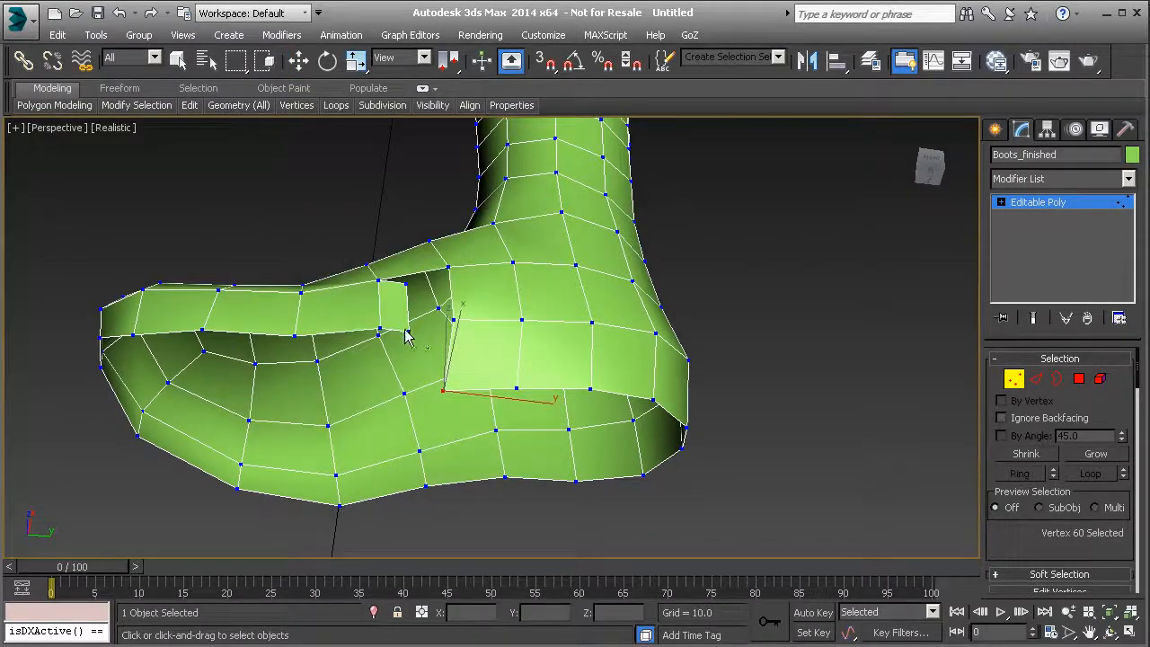
pyautogui.click(441, 391)
pyautogui.keyDown('alt'); pyautogui.moveTo(425, 333); pyautogui.dragTo(798, 449, button='middle'); pyautogui.keyUp('alt')
pyautogui.press('w')
# Select the open border around the boot's sole and flatten it with Make Planar in Z.
pyautogui.click(1056, 378)
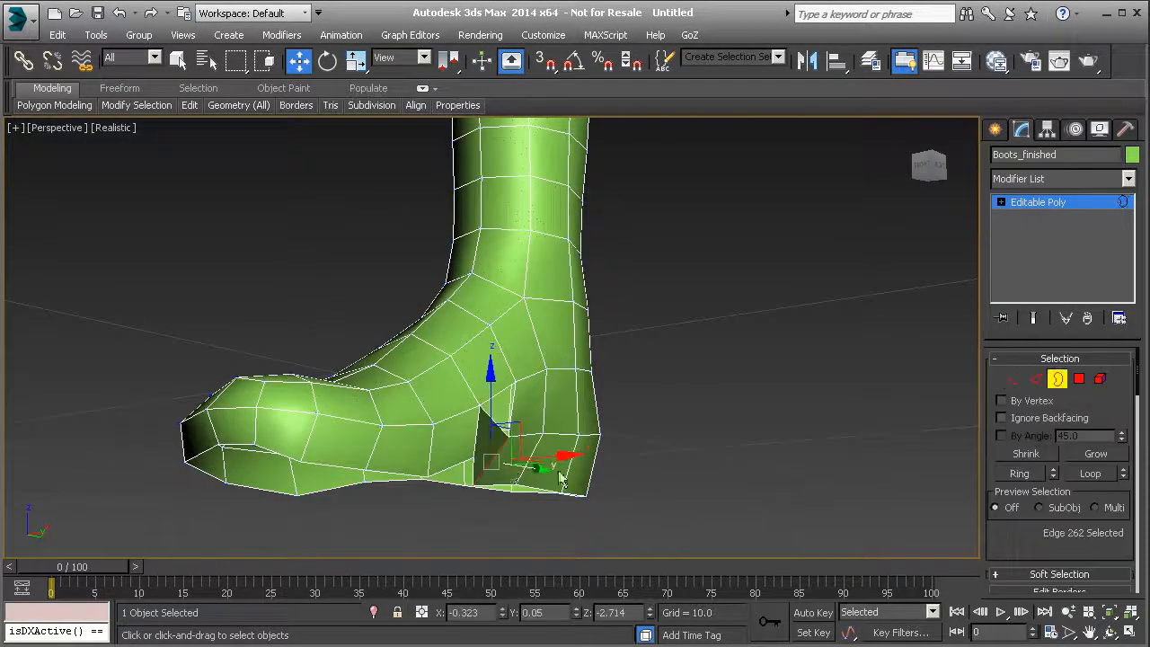
pyautogui.click(474, 467)
pyautogui.keyDown('alt'); pyautogui.moveTo(474, 467); pyautogui.dragTo(865, 394, button='middle'); pyautogui.keyUp('alt')
pyautogui.keyDown('alt'); pyautogui.moveTo(340, 496); pyautogui.dragTo(515, 474, button='middle'); pyautogui.keyUp('alt')
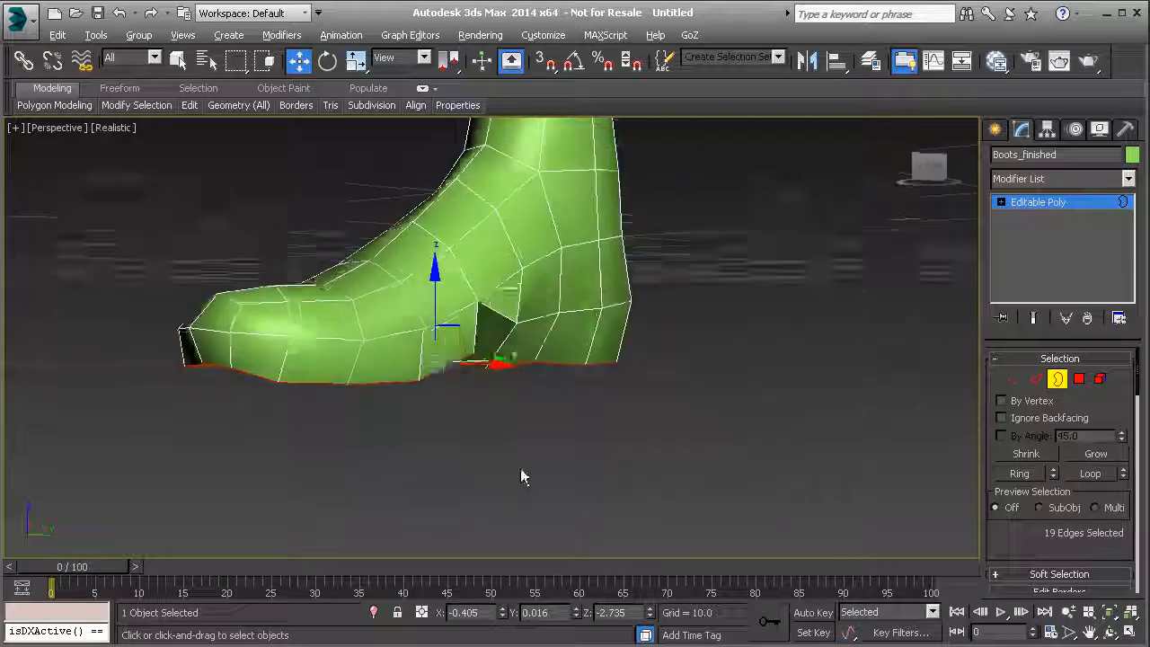
pyautogui.scroll(-5, 1055, 508)
pyautogui.scroll(-7, 1086, 485)
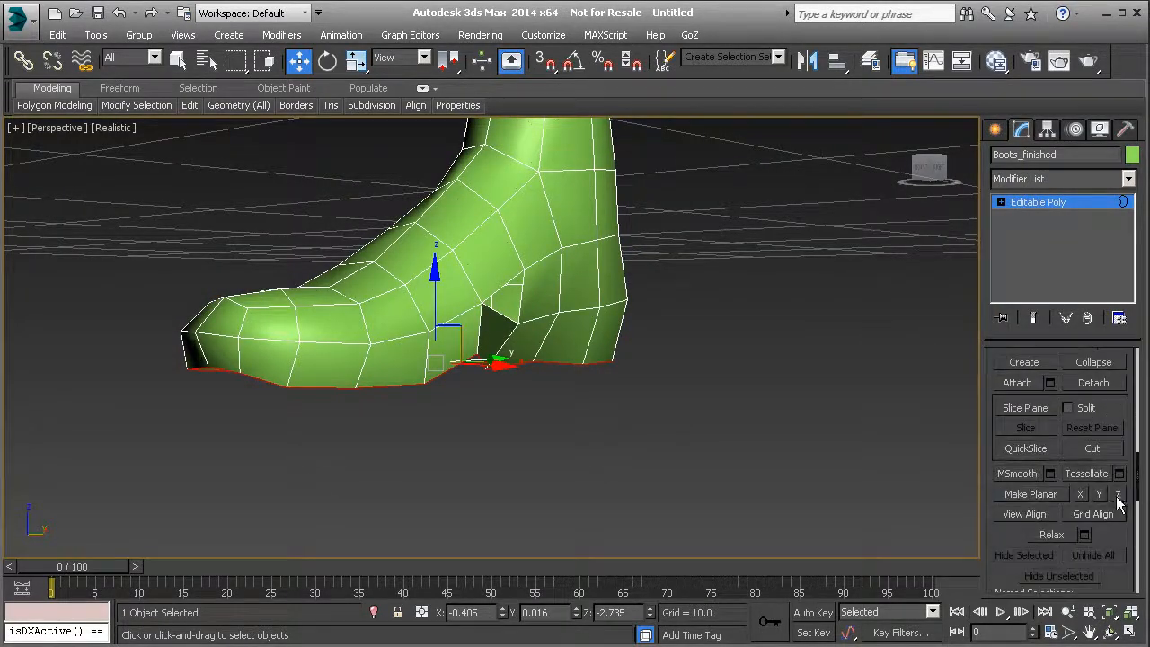
# Move two bottom-edge vertices near the arch outward along X, to about -0.33 and -0.323.
pyautogui.keyDown('alt'); pyautogui.moveTo(360, 359); pyautogui.dragTo(251, 245, button='middle'); pyautogui.keyUp('alt')
pyautogui.press('1')
pyautogui.keyDown('alt'); pyautogui.moveTo(443, 305); pyautogui.dragTo(462, 266, button='middle'); pyautogui.keyUp('alt')
pyautogui.click(466, 261)
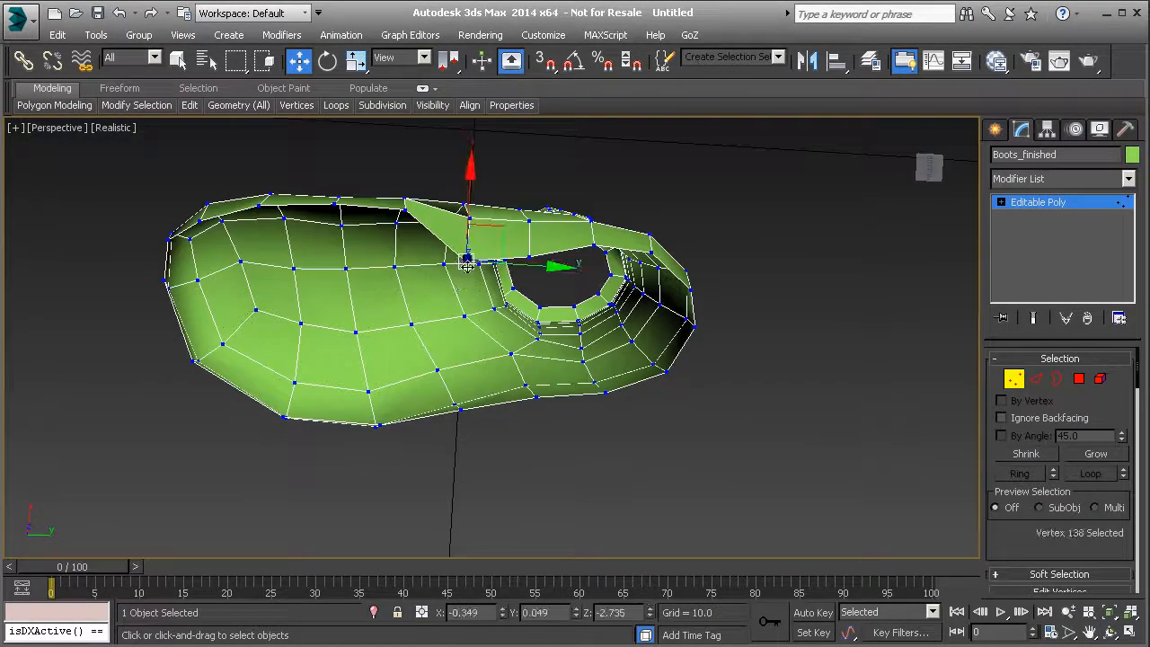
pyautogui.moveTo(470, 189); pyautogui.dragTo(470, 179)
pyautogui.keyDown('alt'); pyautogui.moveTo(470, 180); pyautogui.dragTo(620, 297, button='middle'); pyautogui.keyUp('alt')
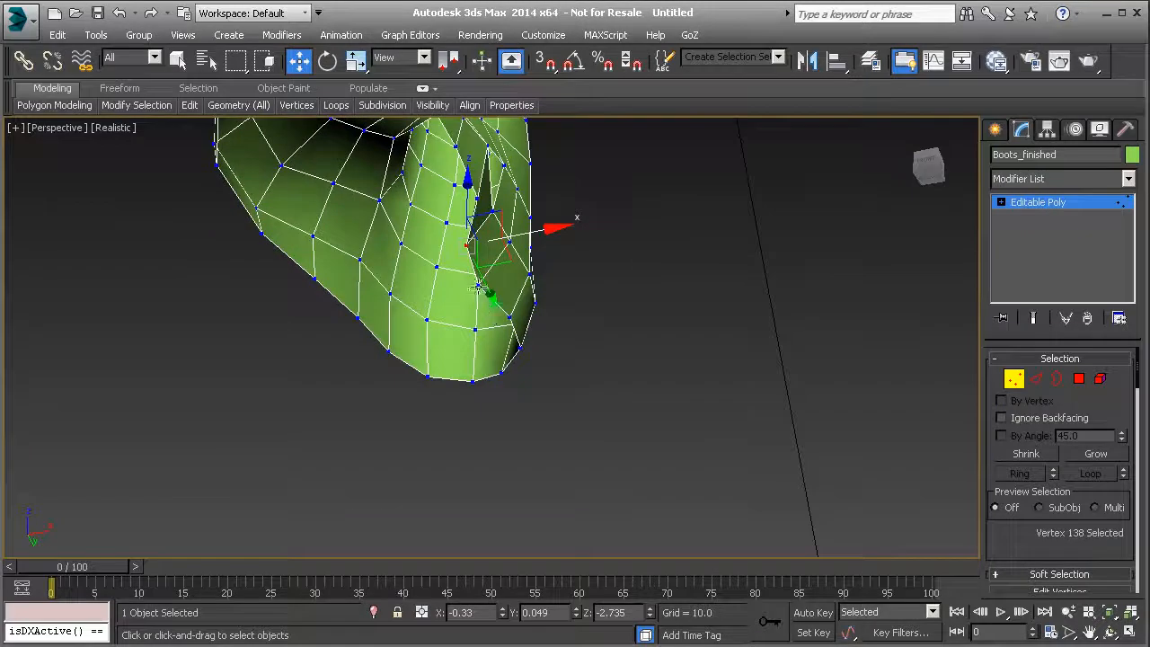
pyautogui.click(483, 284)
pyautogui.moveTo(544, 271); pyautogui.dragTo(565, 264)
pyautogui.keyDown('alt'); pyautogui.moveTo(565, 264); pyautogui.dragTo(417, 222, button='middle'); pyautogui.keyUp('alt')
pyautogui.keyDown('alt'); pyautogui.moveTo(427, 279); pyautogui.dragTo(483, 418, button='middle'); pyautogui.keyUp('alt')
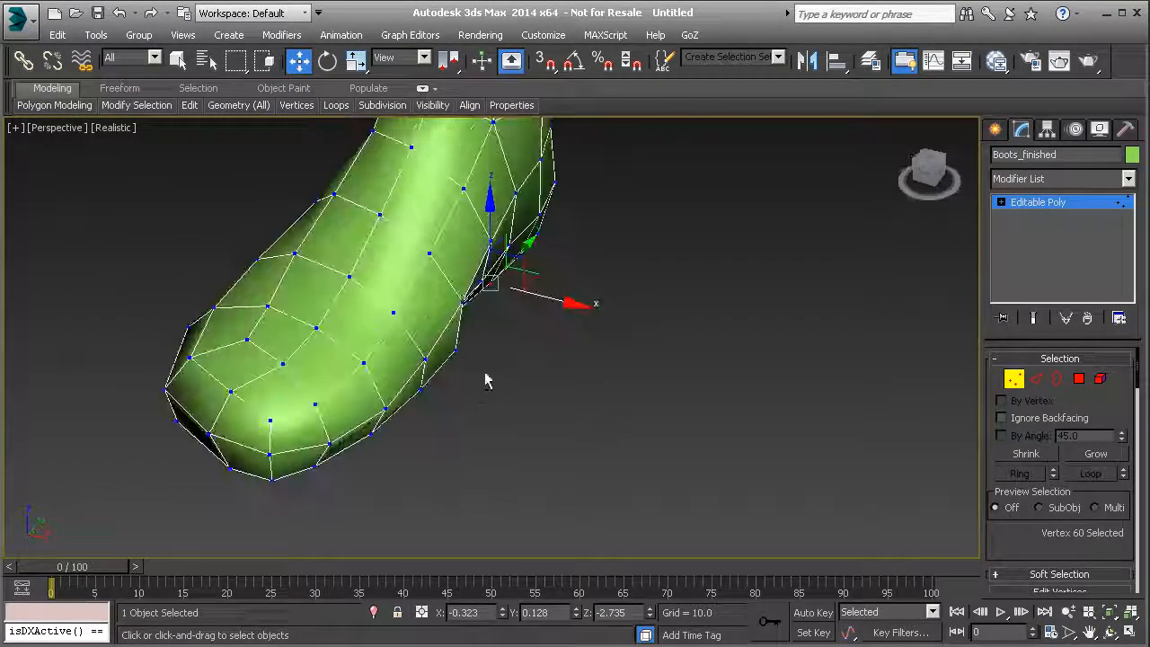
# Weld the arch patch's upper free corner to the adjacent heel-side vertex of the gap.
pyautogui.click(485, 311)
pyautogui.keyDown('alt'); pyautogui.moveTo(485, 311); pyautogui.dragTo(449, 259, button='middle'); pyautogui.keyUp('alt')
pyautogui.click(450, 338)
pyautogui.click(485, 299)
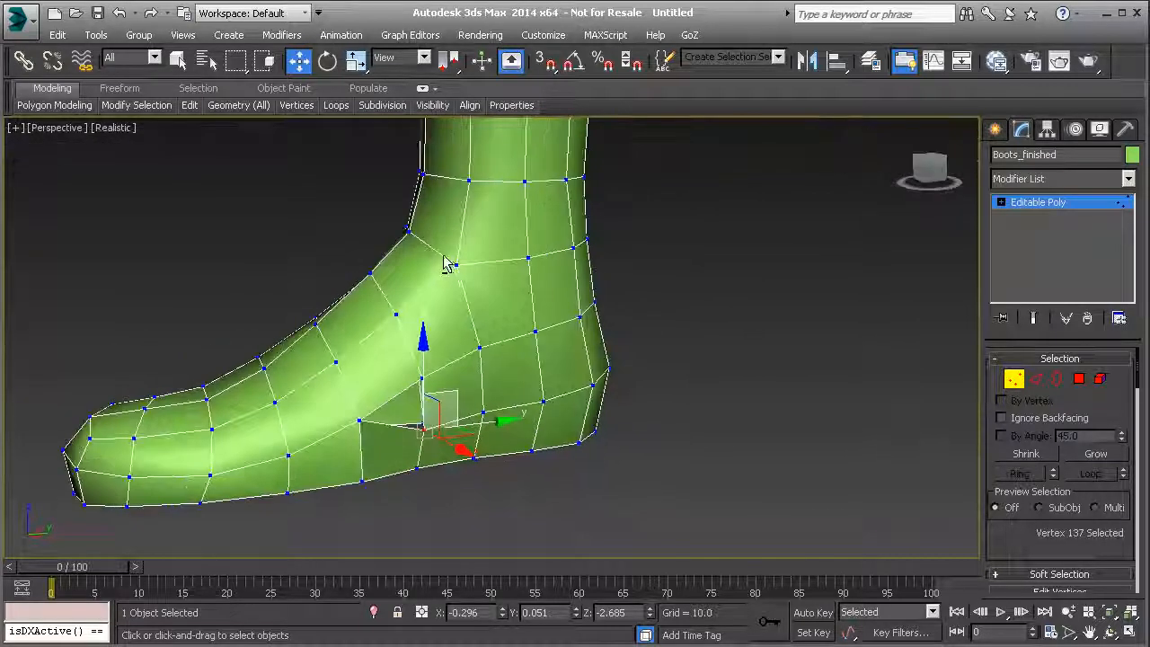
# Delete three side polygons surrounding the arch gap: the one below the ankle and its toe-side and heel-side neighbors.
pyautogui.press('4')
pyautogui.click(441, 313)
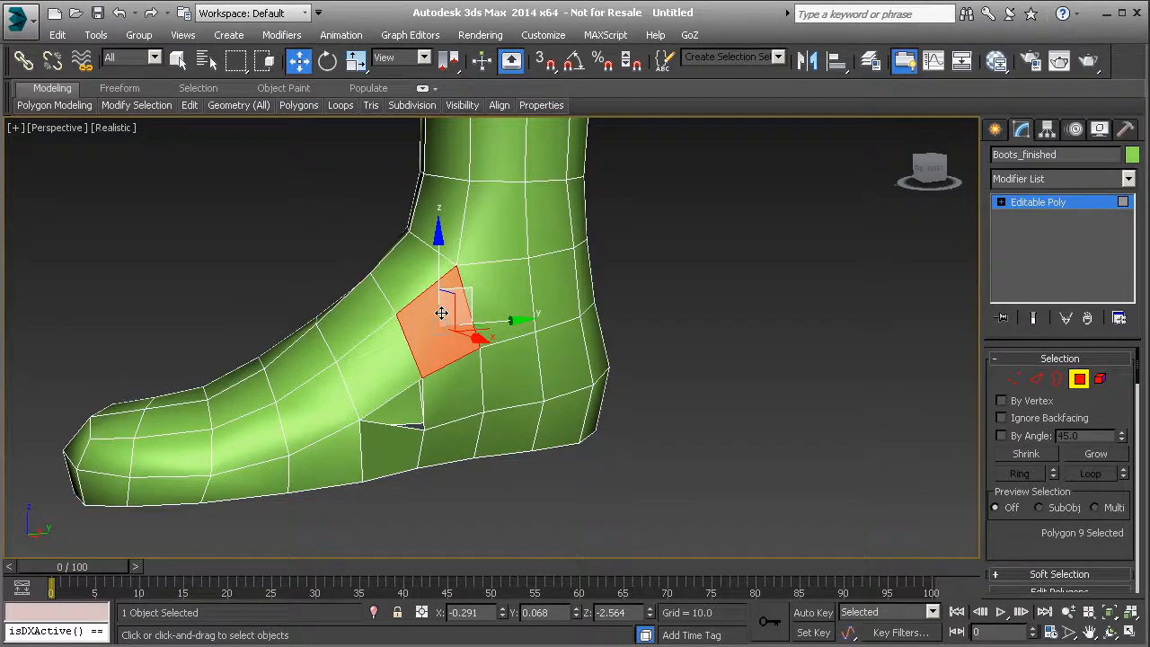
pyautogui.press('Delete')
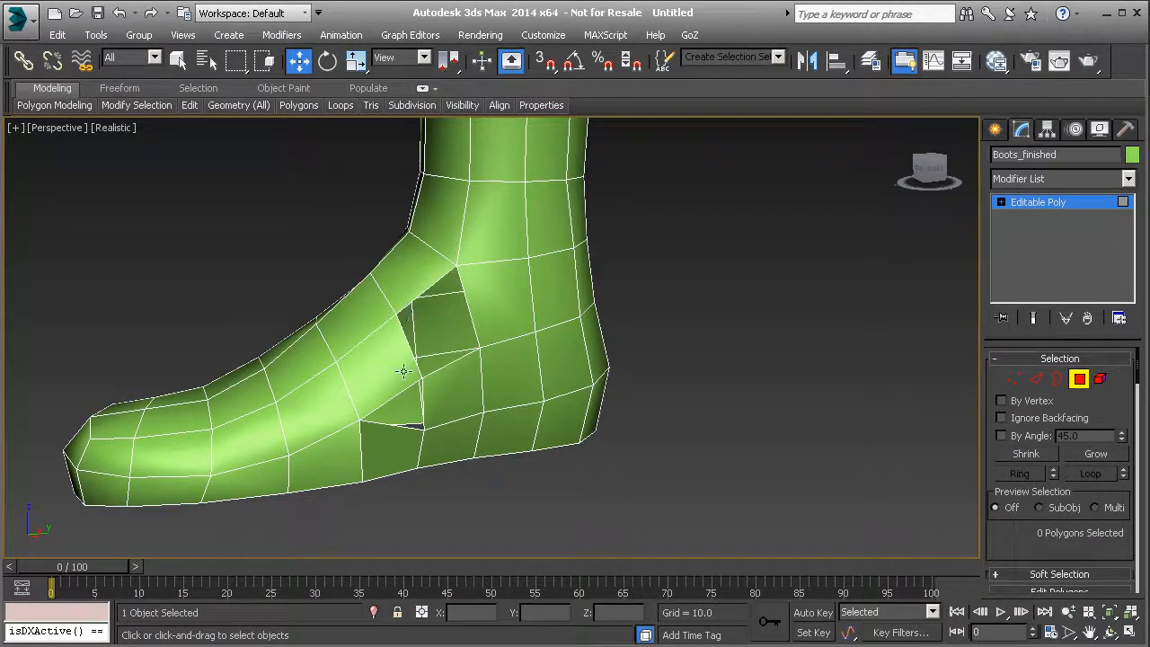
pyautogui.click(403, 371)
pyautogui.keyDown('ctrl'); pyautogui.click(450, 392); pyautogui.keyUp('ctrl')
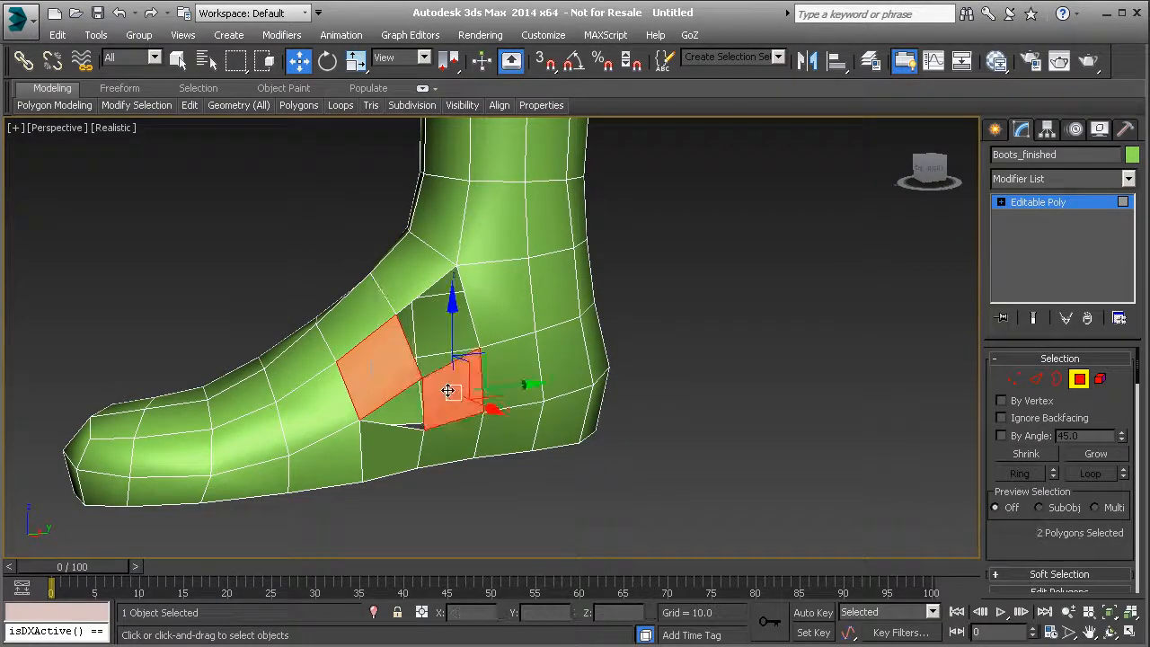
pyautogui.press('Delete')
# Target-weld the hole's upper toe-side vertex to the heel-side vertex, and shift the merged vertex about -0.042 in Y and 0.028 in Z.
pyautogui.press('1')
pyautogui.click(422, 428)
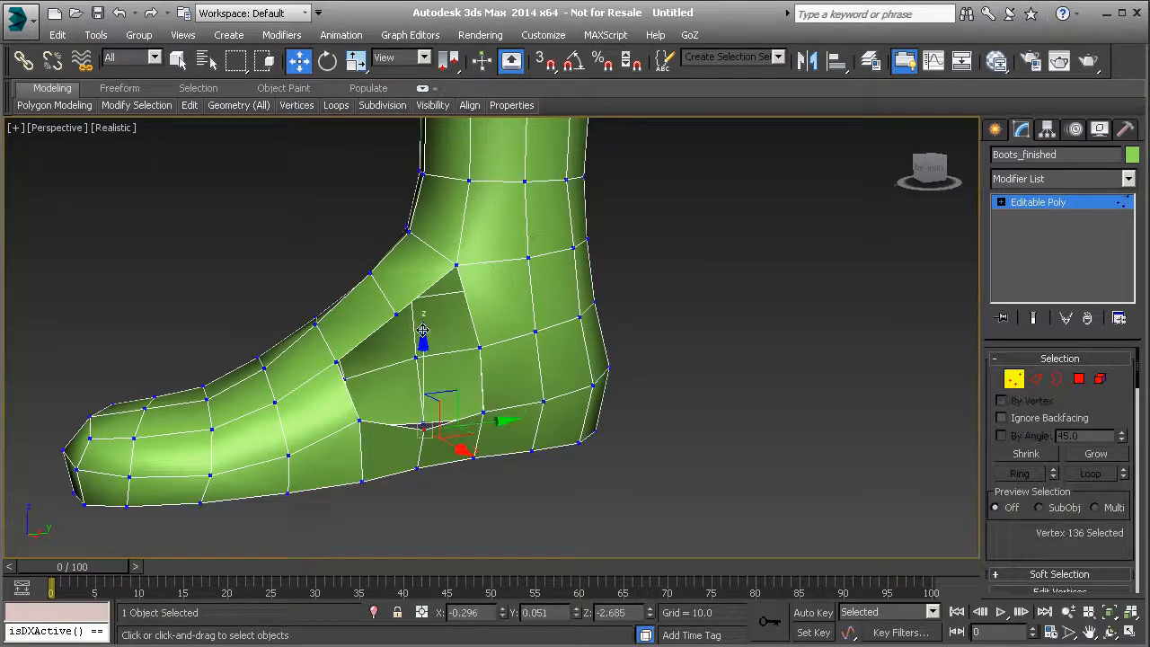
pyautogui.rightClick(419, 336)
pyautogui.click(308, 445)
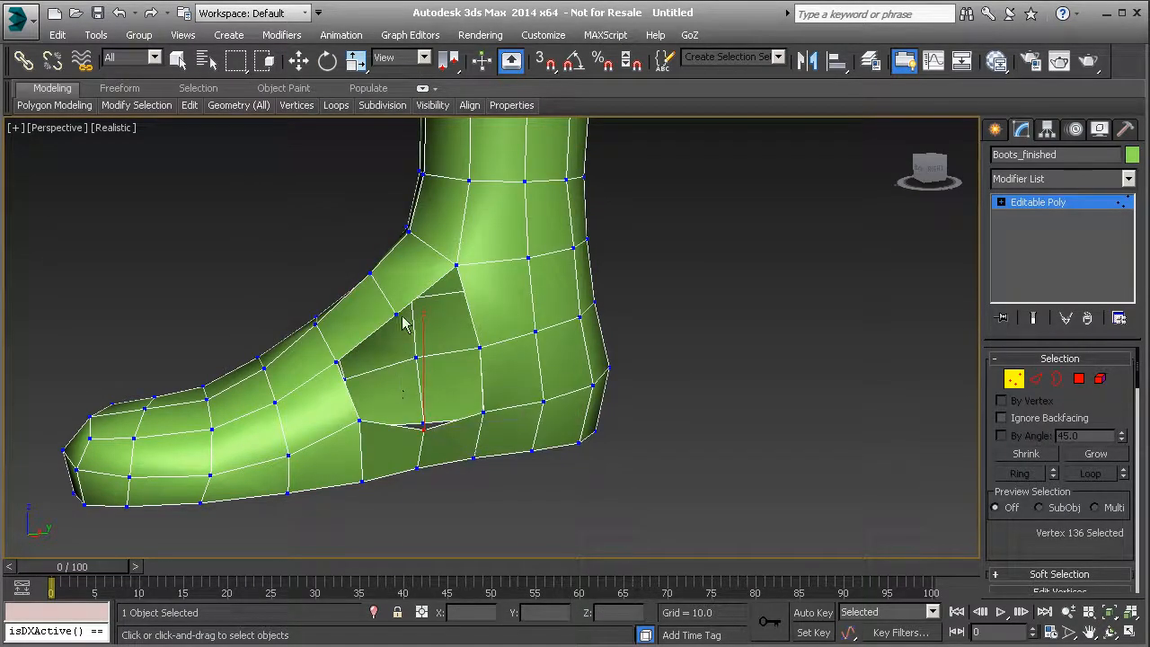
pyautogui.press('w')
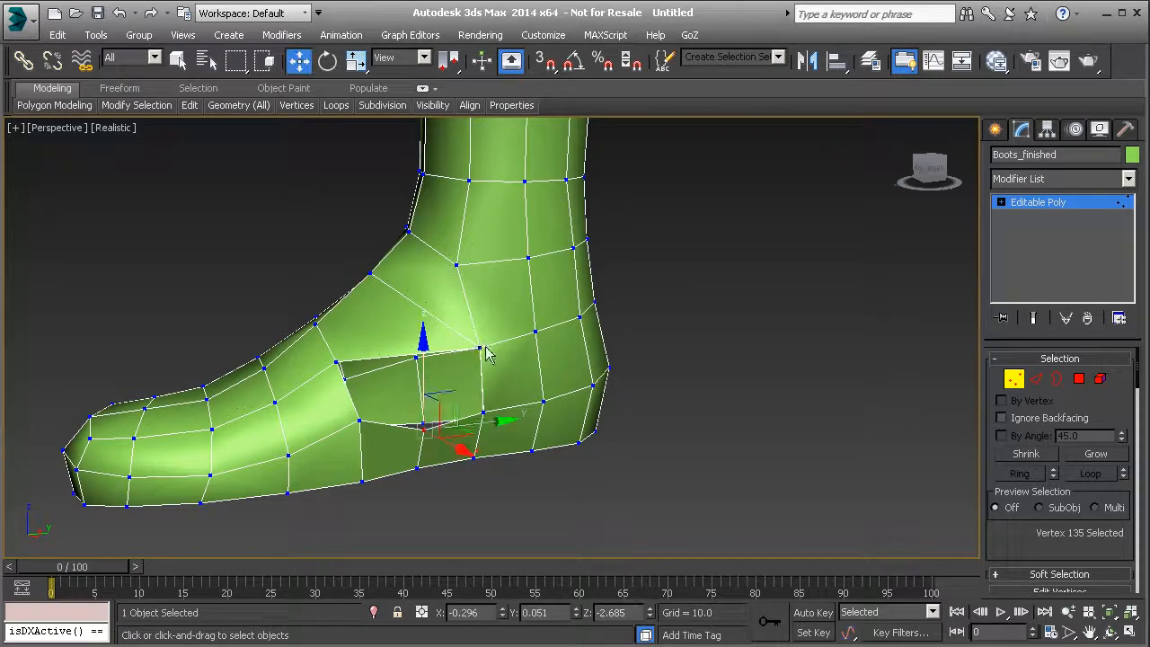
pyautogui.moveTo(477, 348); pyautogui.dragTo(479, 290)
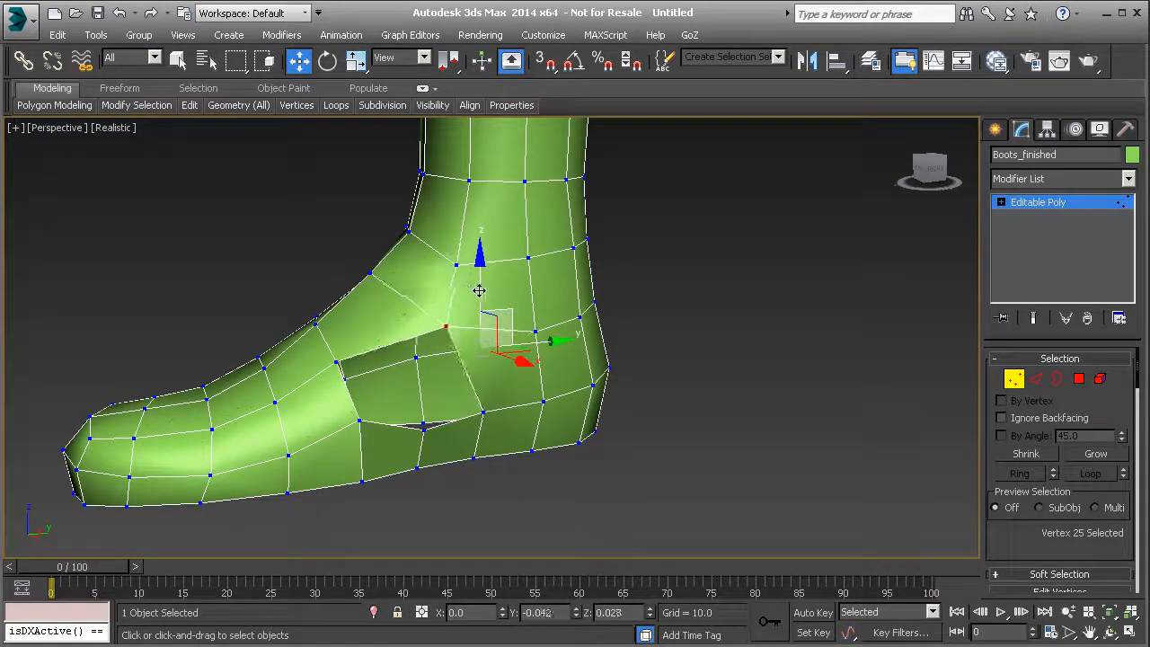
# Remove the short vertical edge, including its vertices, in the bottom strip directly beneath the arch gap.
pyautogui.moveTo(473, 290)
pyautogui.keyDown('alt'); pyautogui.mouseDown(button='middle')
pyautogui.moveTo(574, 297)
pyautogui.moveTo(386, 275)
pyautogui.moveTo(474, 293)
pyautogui.mouseUp(button='middle'); pyautogui.keyUp('alt')
pyautogui.keyDown('alt'); pyautogui.moveTo(657, 289); pyautogui.dragTo(453, 261, button='middle'); pyautogui.keyUp('alt')
pyautogui.click(439, 261)
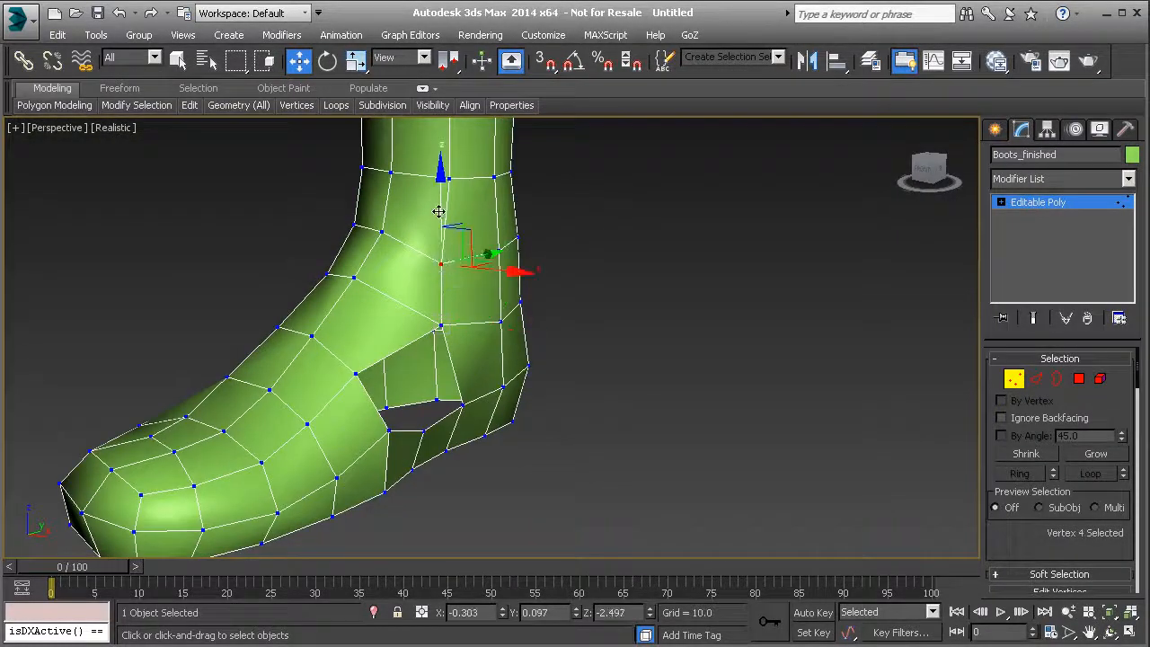
pyautogui.keyDown('alt'); pyautogui.moveTo(438, 196); pyautogui.dragTo(349, 324, button='middle'); pyautogui.keyUp('alt')
pyautogui.click(452, 321)
pyautogui.keyDown('alt'); pyautogui.moveTo(477, 303); pyautogui.dragTo(456, 314, button='middle'); pyautogui.keyUp('alt')
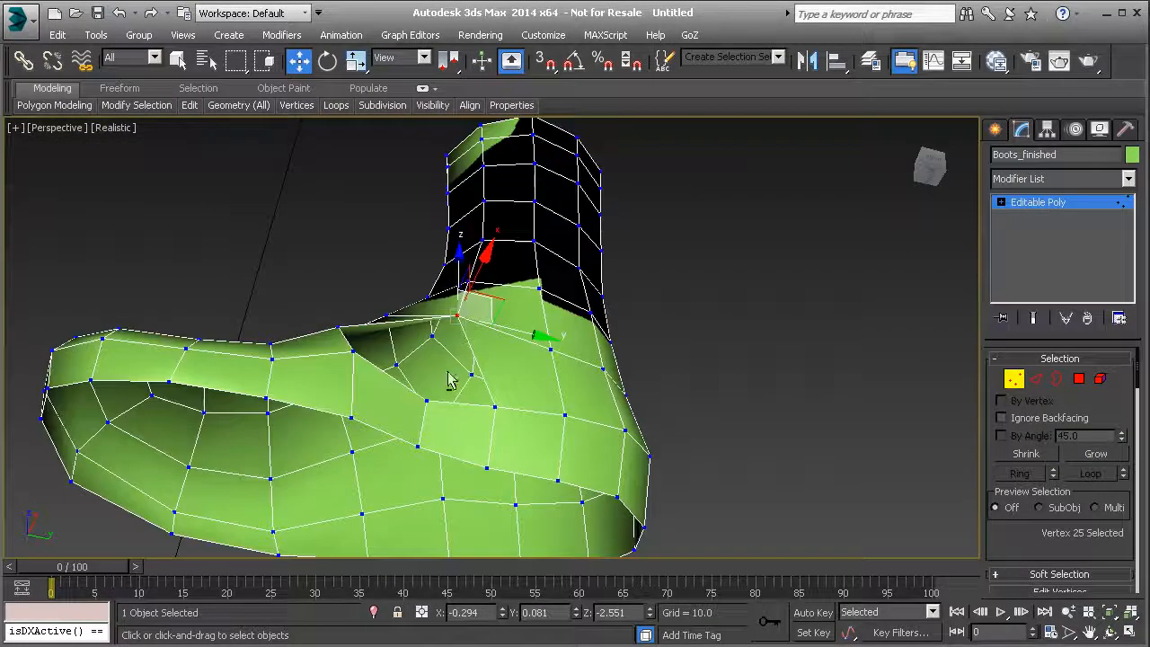
pyautogui.press('2')
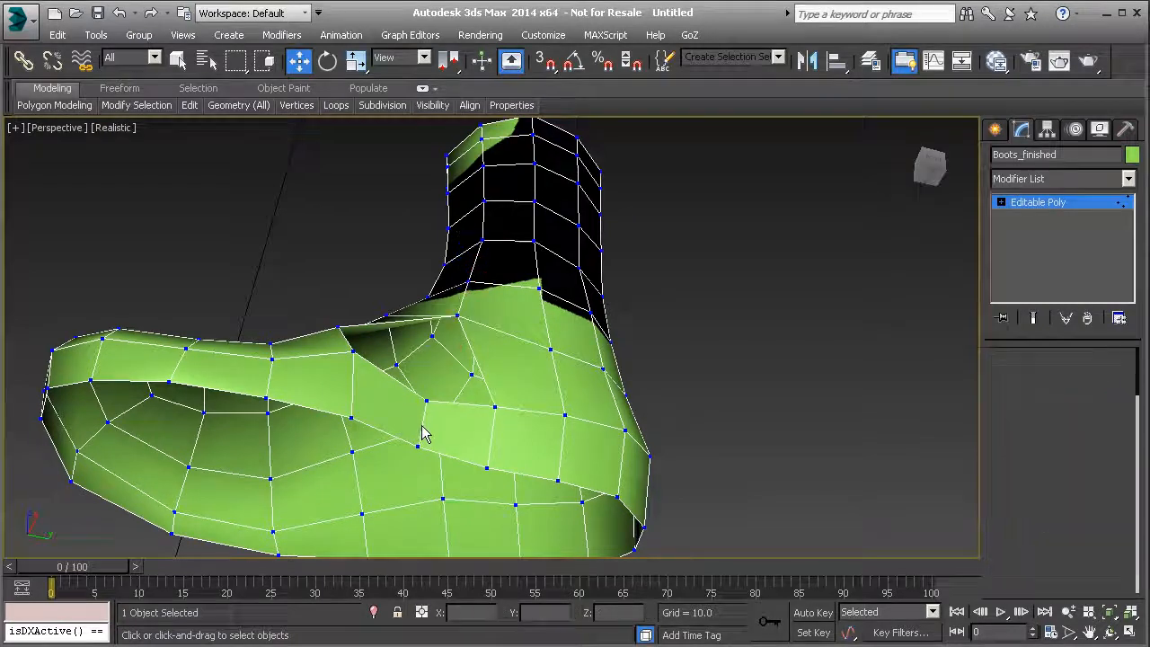
pyautogui.click(423, 436)
pyautogui.keyDown('alt'); pyautogui.moveTo(423, 436); pyautogui.dragTo(452, 423, button='middle'); pyautogui.keyUp('alt')
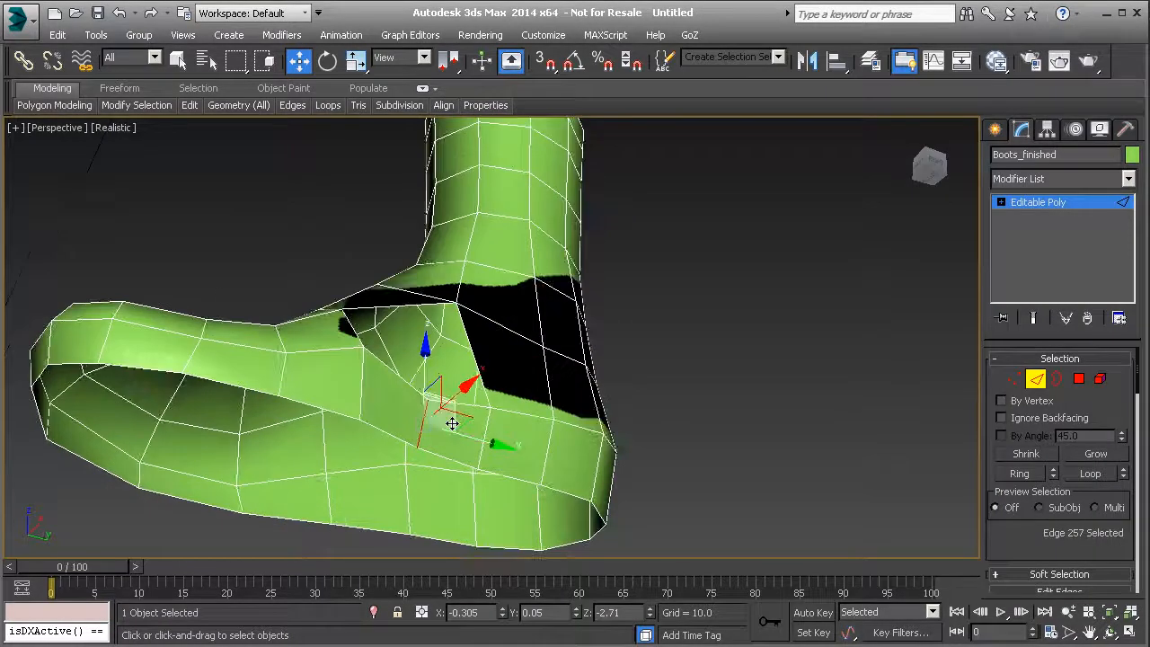
pyautogui.click(452, 423)
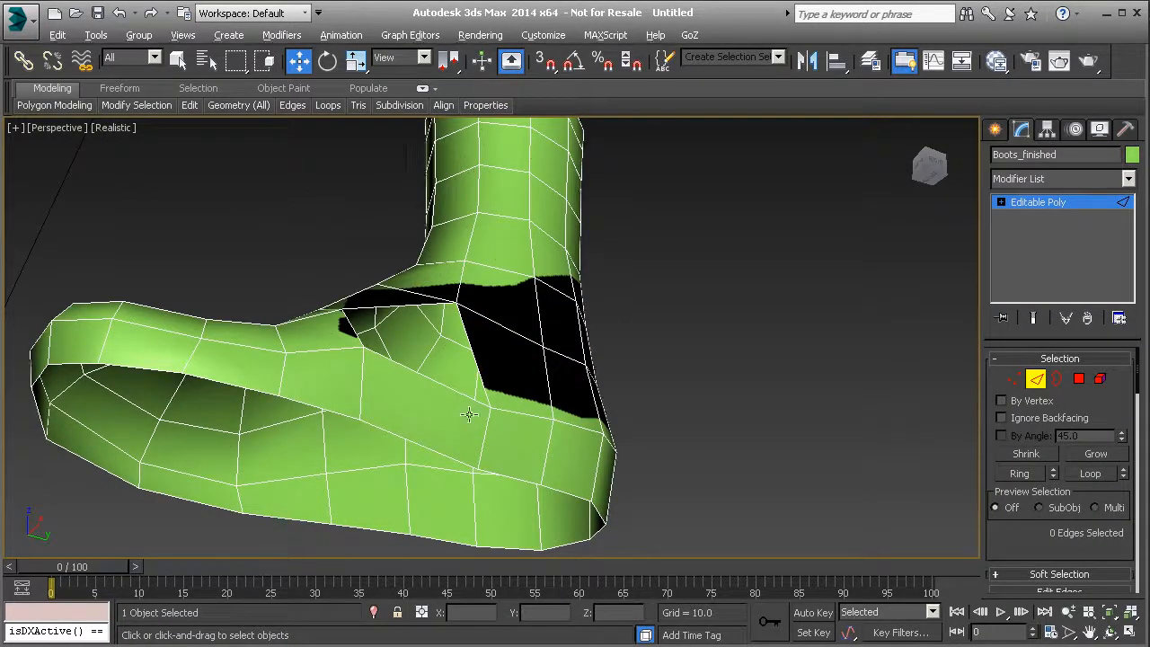
# Cap the four-edge open border of the arch gap.
pyautogui.keyDown('alt'); pyautogui.moveTo(468, 414); pyautogui.dragTo(486, 476, button='middle'); pyautogui.keyUp('alt')
pyautogui.press('3')
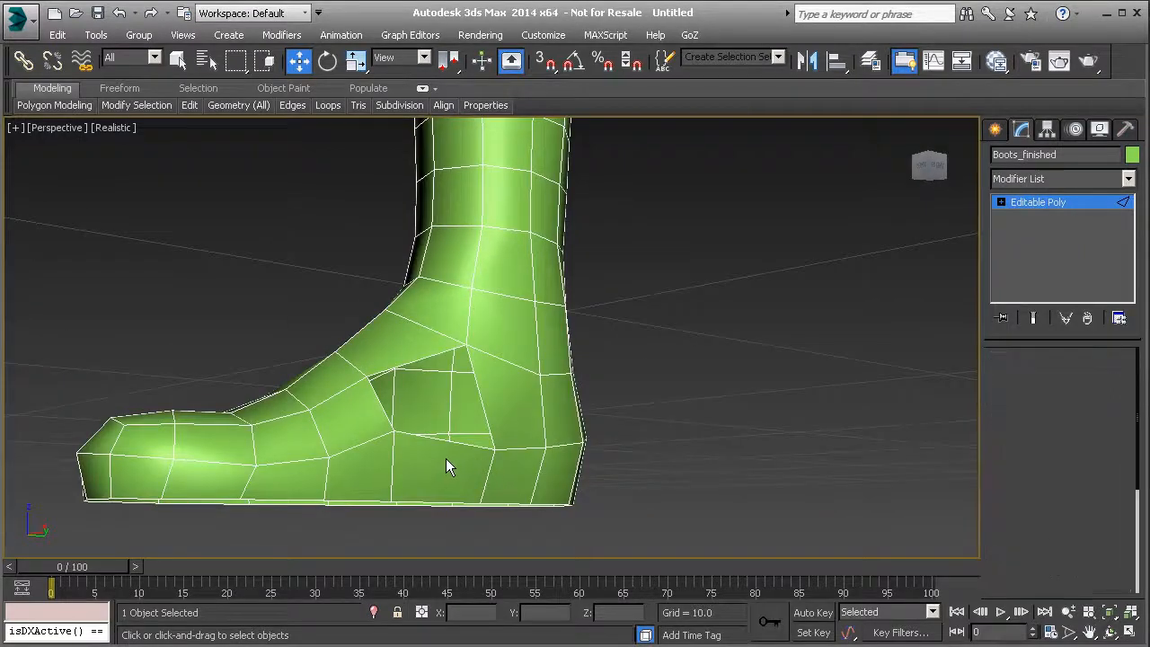
pyautogui.click(380, 373)
pyautogui.scroll(-5, 1003, 553)
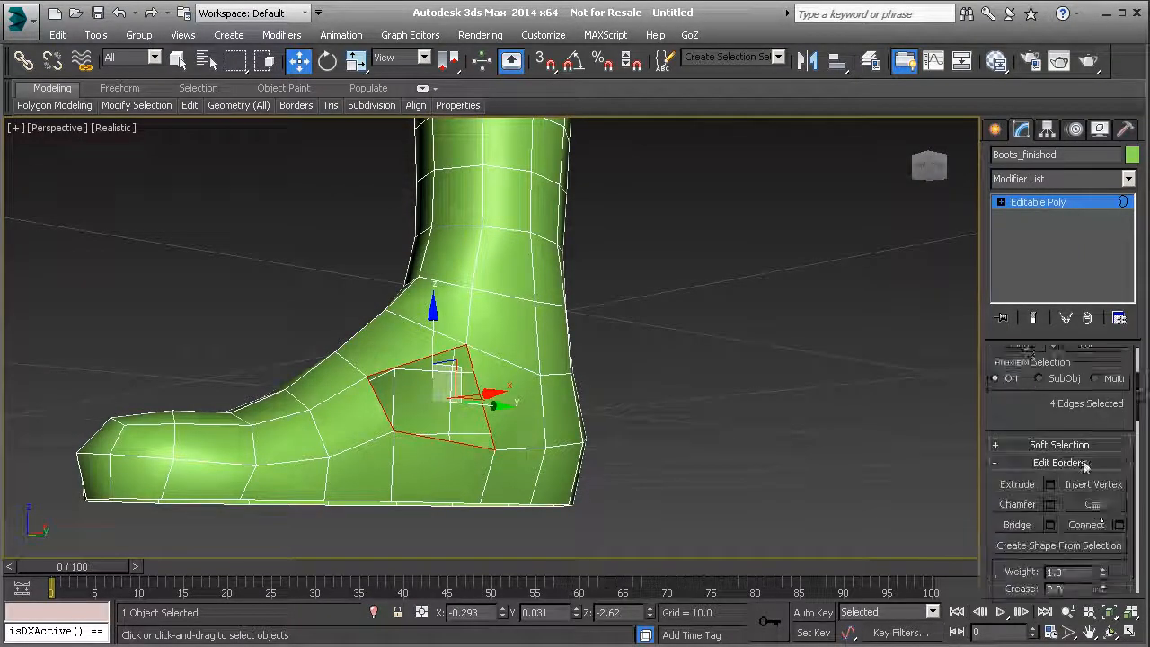
pyautogui.click(1075, 479)
# Lower the capped arch polygon's lower toe-side corner vertex to about -2.698 in Z.
pyautogui.keyDown('alt'); pyautogui.moveTo(664, 422); pyautogui.dragTo(388, 482, button='middle'); pyautogui.keyUp('alt')
pyautogui.press('1')
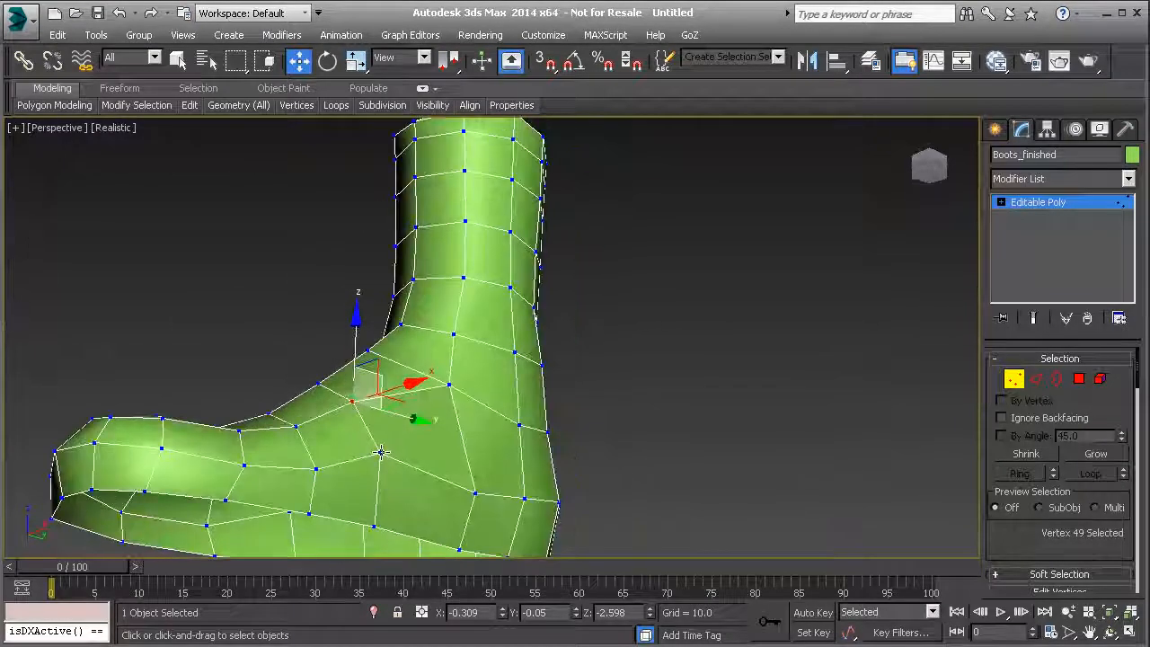
pyautogui.click(379, 453)
pyautogui.keyDown('alt'); pyautogui.moveTo(384, 424); pyautogui.dragTo(341, 489, button='middle'); pyautogui.keyUp('alt')
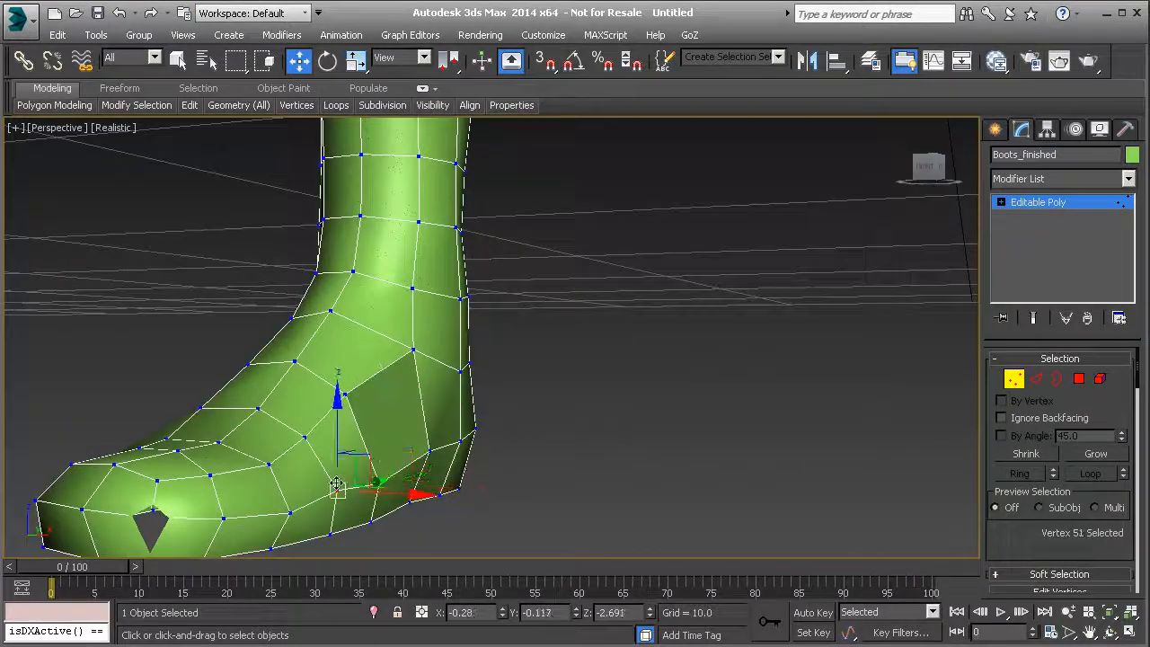
pyautogui.keyDown('alt'); pyautogui.moveTo(338, 443); pyautogui.dragTo(434, 468, button='middle'); pyautogui.keyUp('alt')
# Cap the boot's open bottom border to create a single sole polygon.
pyautogui.scroll(3, 436, 472)
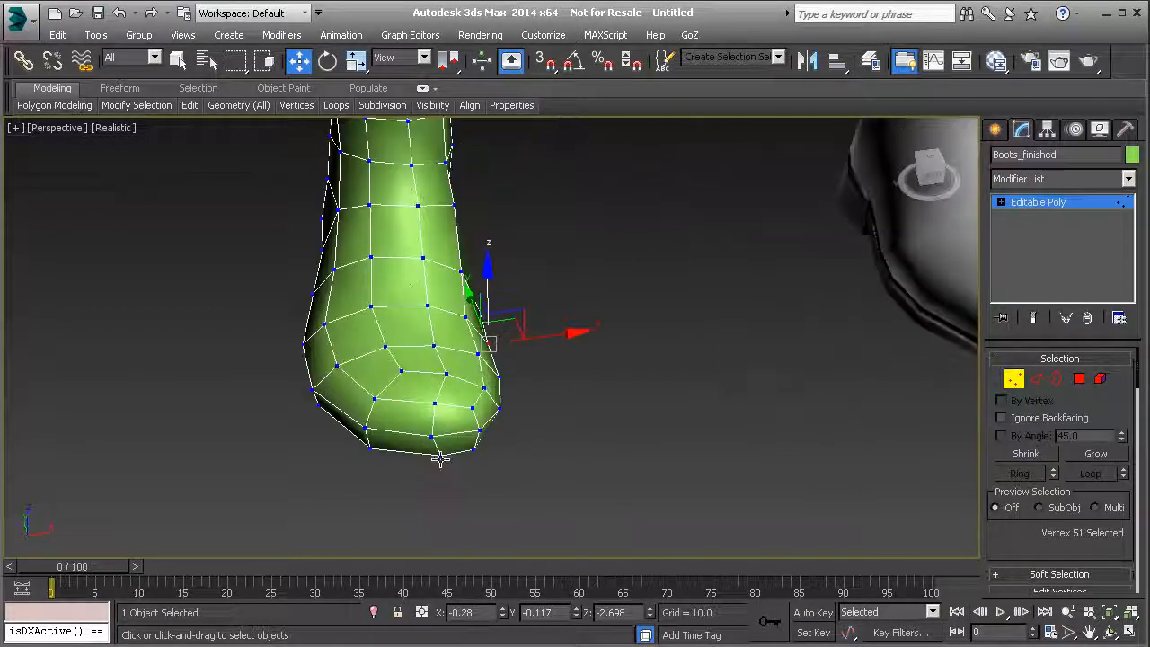
pyautogui.moveTo(487, 449)
pyautogui.keyDown('alt'); pyautogui.mouseDown(button='middle')
pyautogui.moveTo(449, 444)
pyautogui.moveTo(400, 508)
pyautogui.moveTo(345, 482)
pyautogui.moveTo(426, 508)
pyautogui.moveTo(414, 407)
pyautogui.moveTo(446, 254)
pyautogui.moveTo(447, 431)
pyautogui.moveTo(475, 441)
pyautogui.mouseUp(button='middle'); pyautogui.keyUp('alt')
pyautogui.scroll(-3, 404, 488)
pyautogui.scroll(3, 426, 508)
pyautogui.press('3')
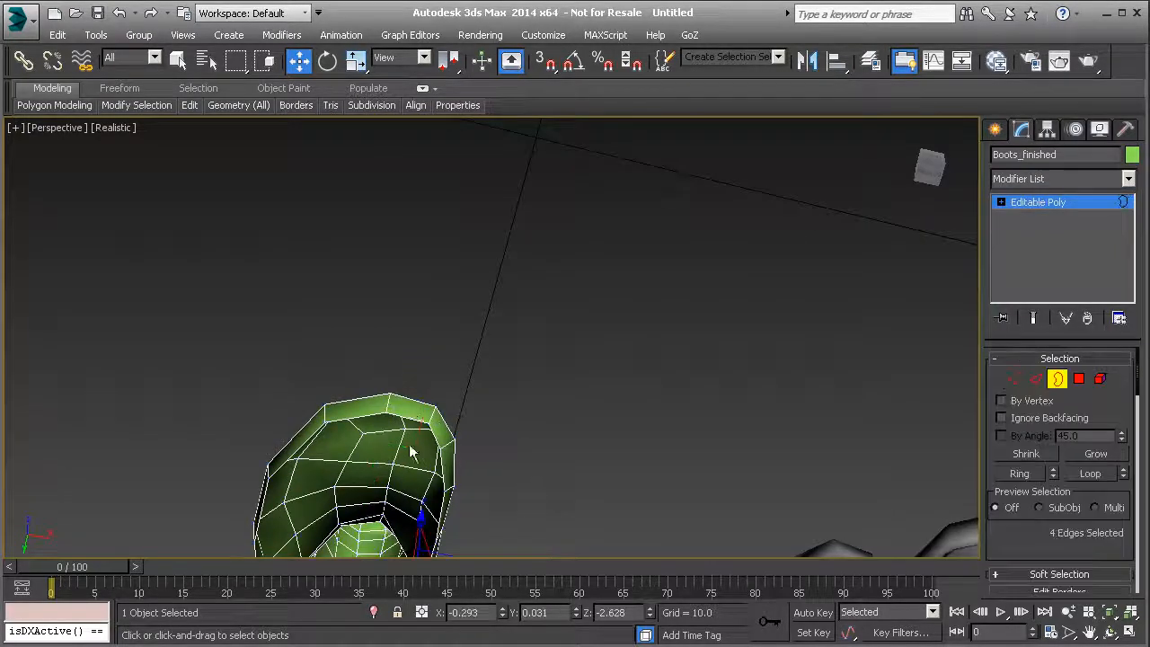
pyautogui.scroll(-3, 413, 309)
pyautogui.moveTo(423, 469); pyautogui.dragTo(503, 390, button='middle')
pyautogui.moveTo(1047, 538); pyautogui.dragTo(1047, 400)
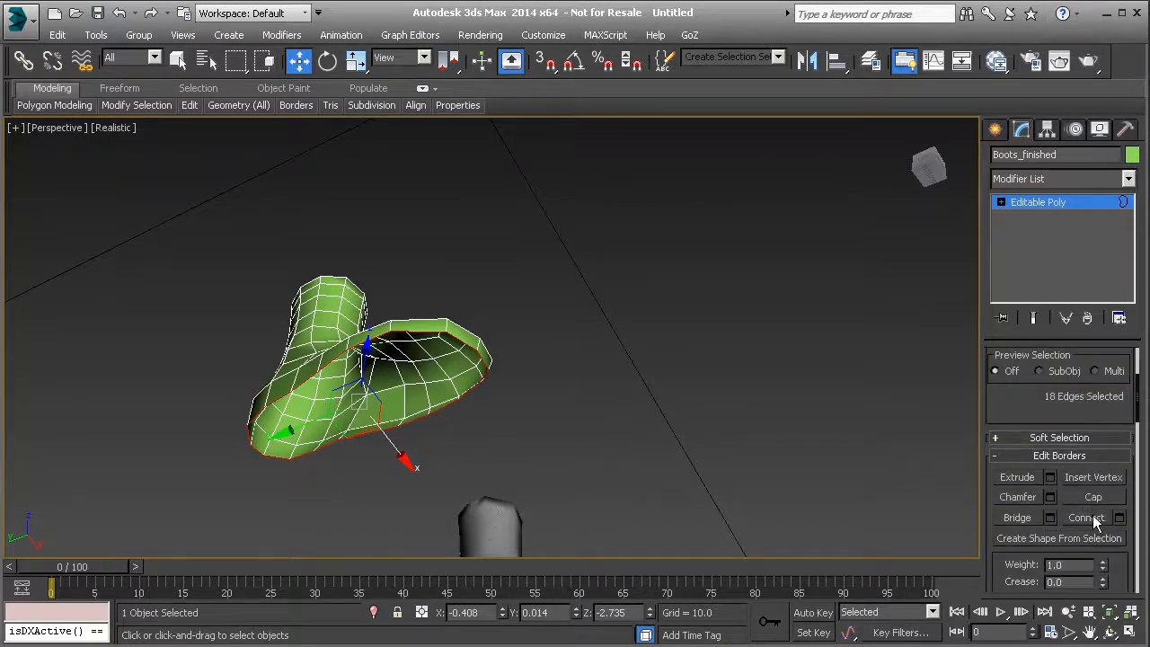
pyautogui.click(1093, 500)
# Connect the opposite vertices on the two sides of the sole just in front of the rounded heel end.
pyautogui.keyDown('alt'); pyautogui.moveTo(378, 413); pyautogui.dragTo(221, 415, button='middle'); pyautogui.keyUp('alt')
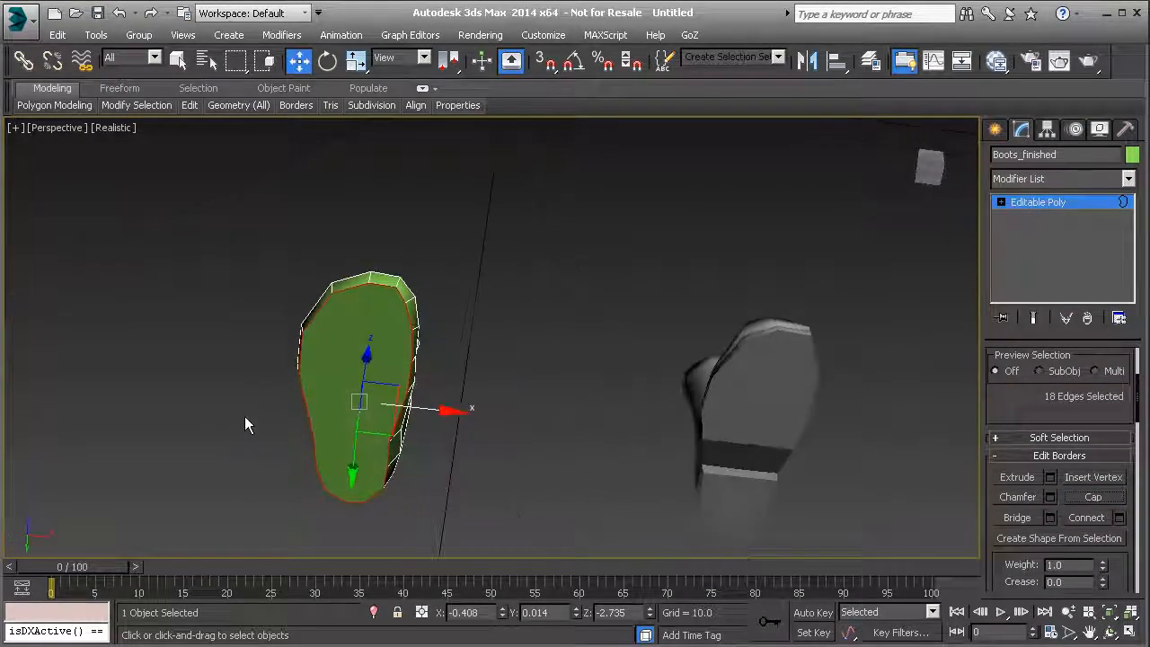
pyautogui.press('1')
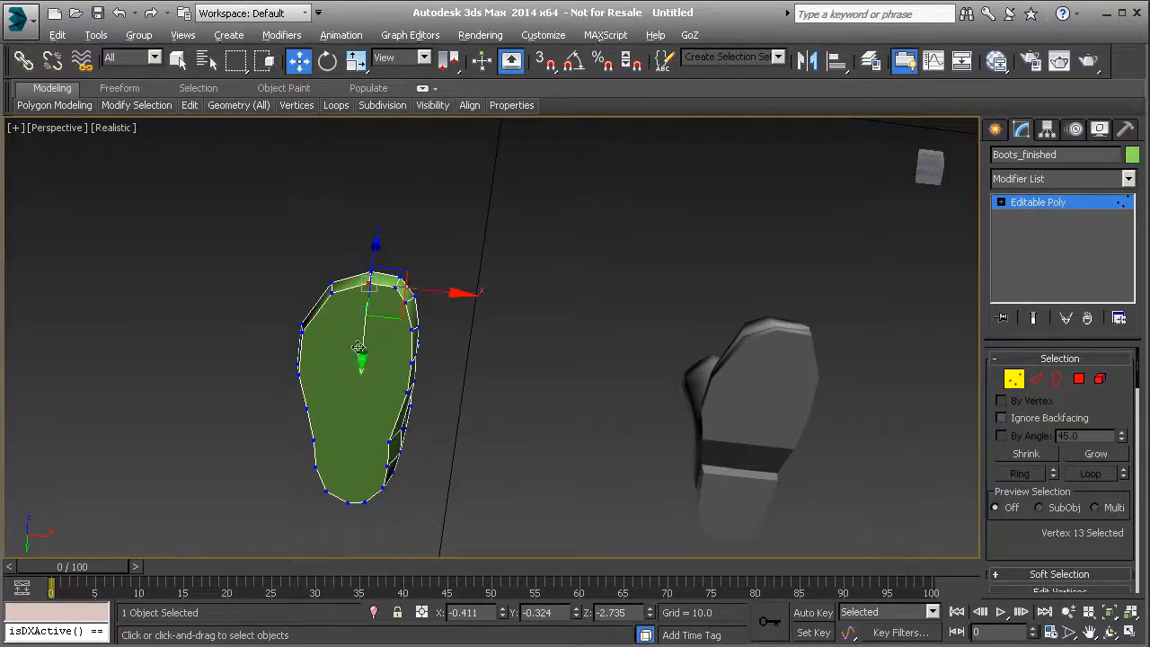
pyautogui.keyDown('alt'); pyautogui.moveTo(359, 355); pyautogui.dragTo(366, 317, button='middle'); pyautogui.keyUp('alt')
pyautogui.scroll(2, 372, 317)
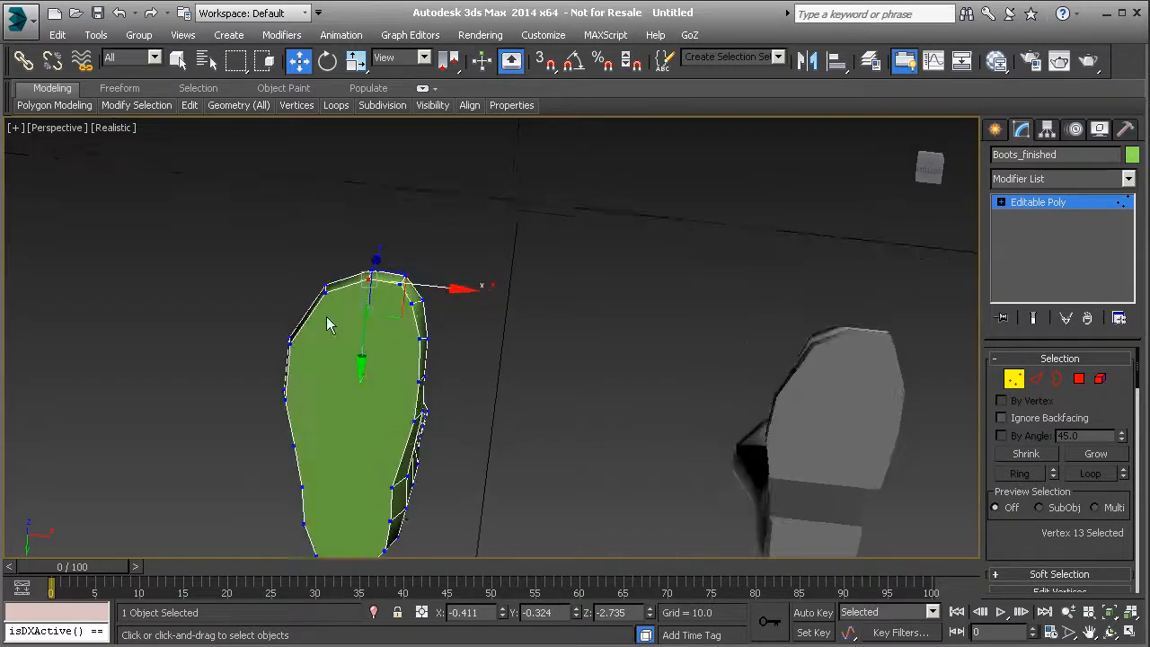
pyautogui.moveTo(347, 440); pyautogui.dragTo(338, 315, button='middle')
pyautogui.scroll(3, 336, 395)
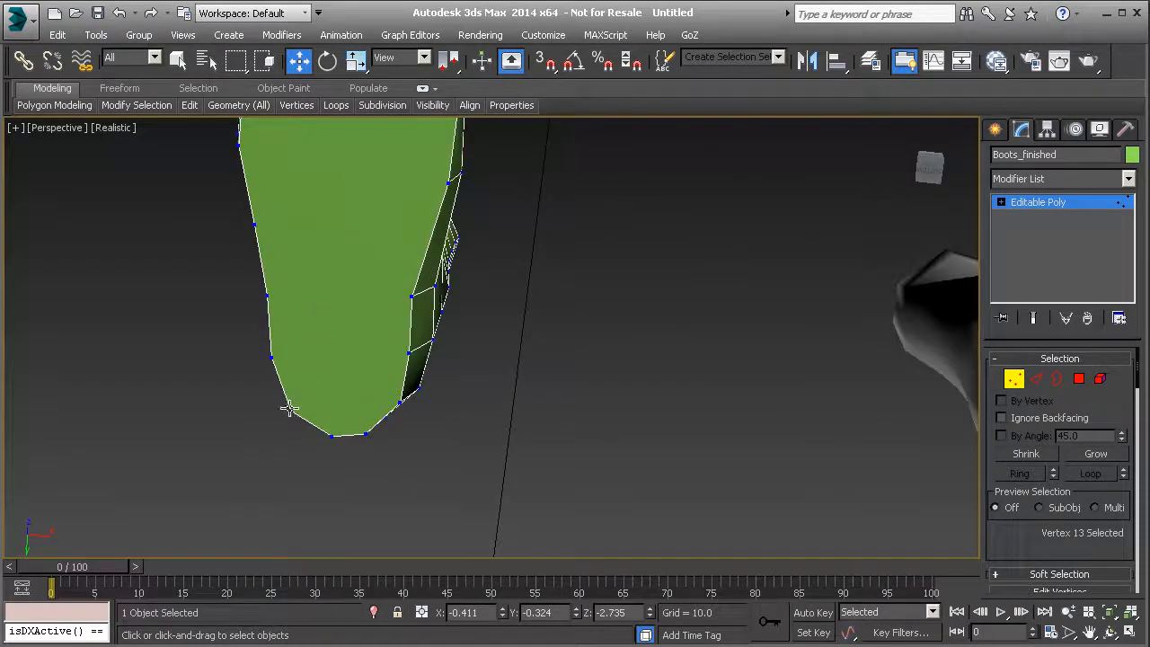
pyautogui.keyDown('ctrl'); pyautogui.click(400, 402); pyautogui.keyUp('ctrl')
pyautogui.scroll(-4, 1060, 485)
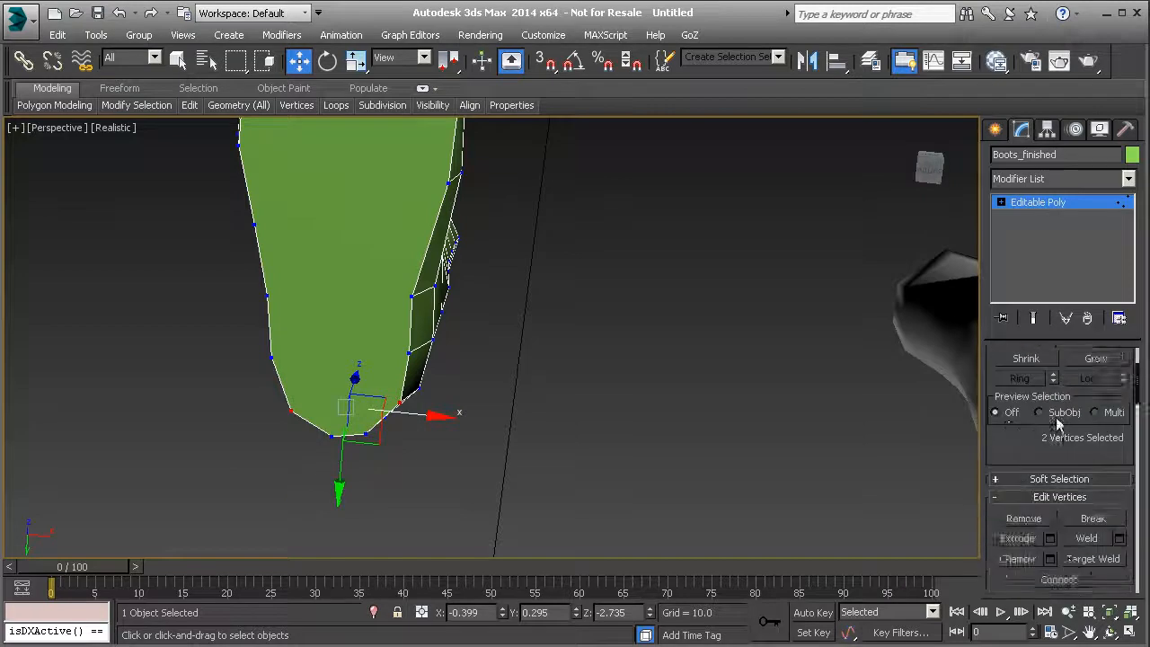
# Connect the next two pairs of opposite sole vertices from the heel toward the arch.
pyautogui.click(272, 359)
pyautogui.keyDown('ctrl'); pyautogui.click(409, 354); pyautogui.keyUp('ctrl')
pyautogui.click(1057, 498)
pyautogui.click(268, 295)
pyautogui.keyDown('ctrl'); pyautogui.click(412, 297); pyautogui.keyUp('ctrl')
pyautogui.keyDown('alt'); pyautogui.moveTo(518, 387); pyautogui.dragTo(409, 360, button='middle'); pyautogui.keyUp('alt')
# Connect two more pairs of opposite border vertices across the middle of the sole.
pyautogui.click(308, 381)
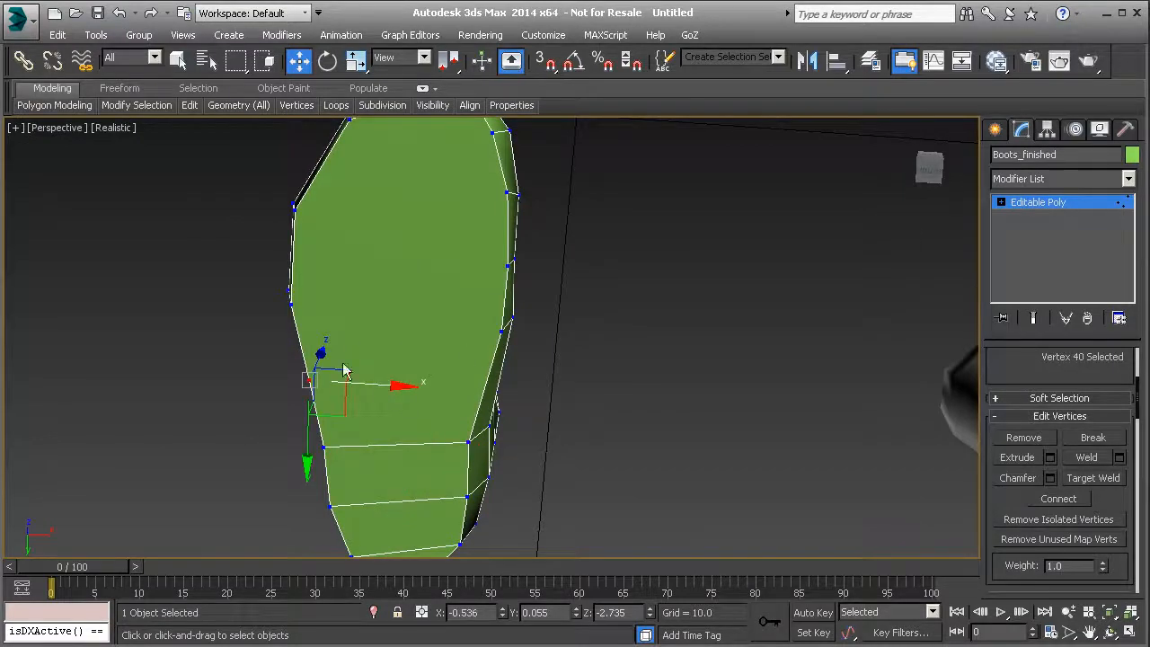
pyautogui.keyDown('ctrl'); pyautogui.click(500, 330); pyautogui.keyUp('ctrl')
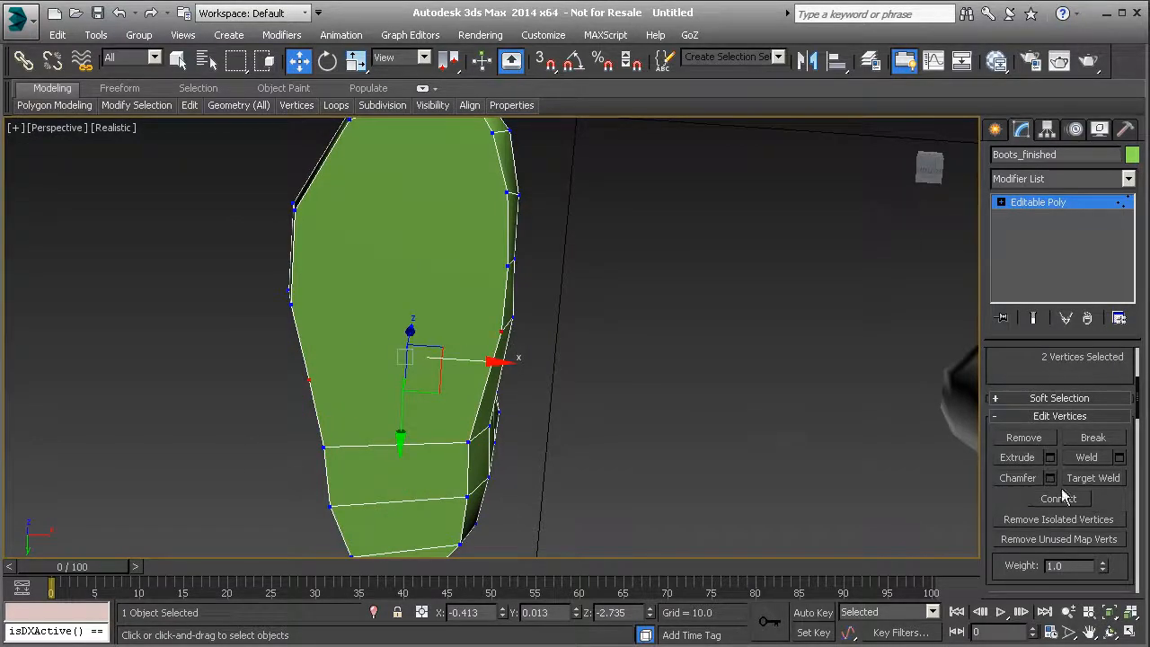
pyautogui.click(291, 306)
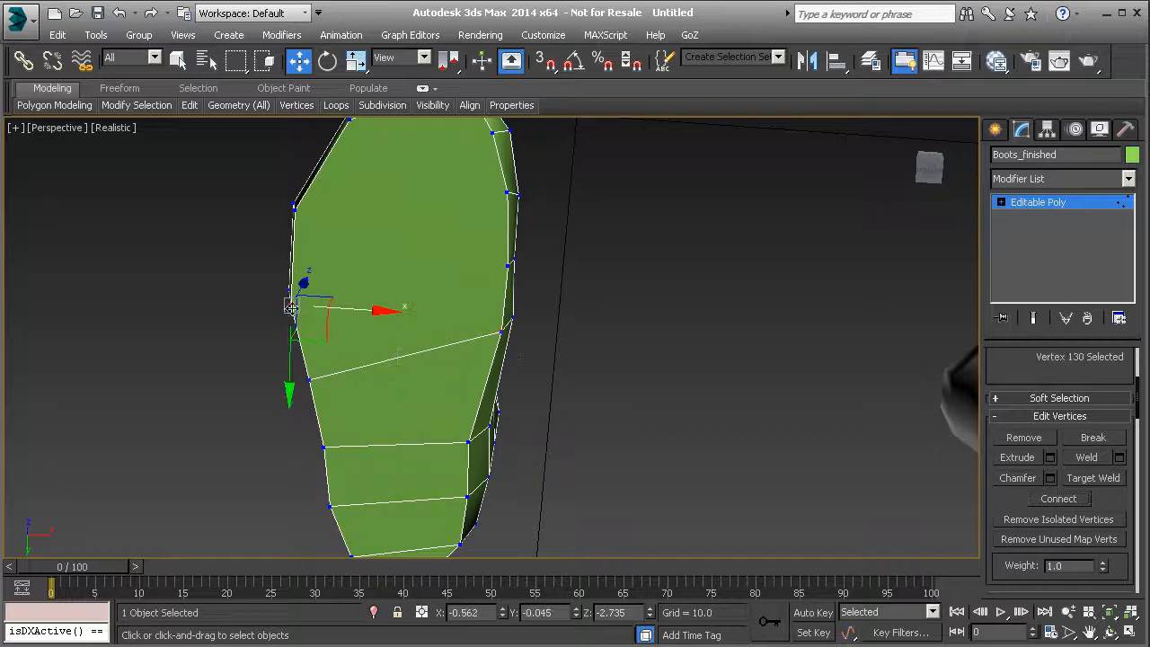
pyautogui.keyDown('ctrl'); pyautogui.click(507, 264); pyautogui.keyUp('ctrl')
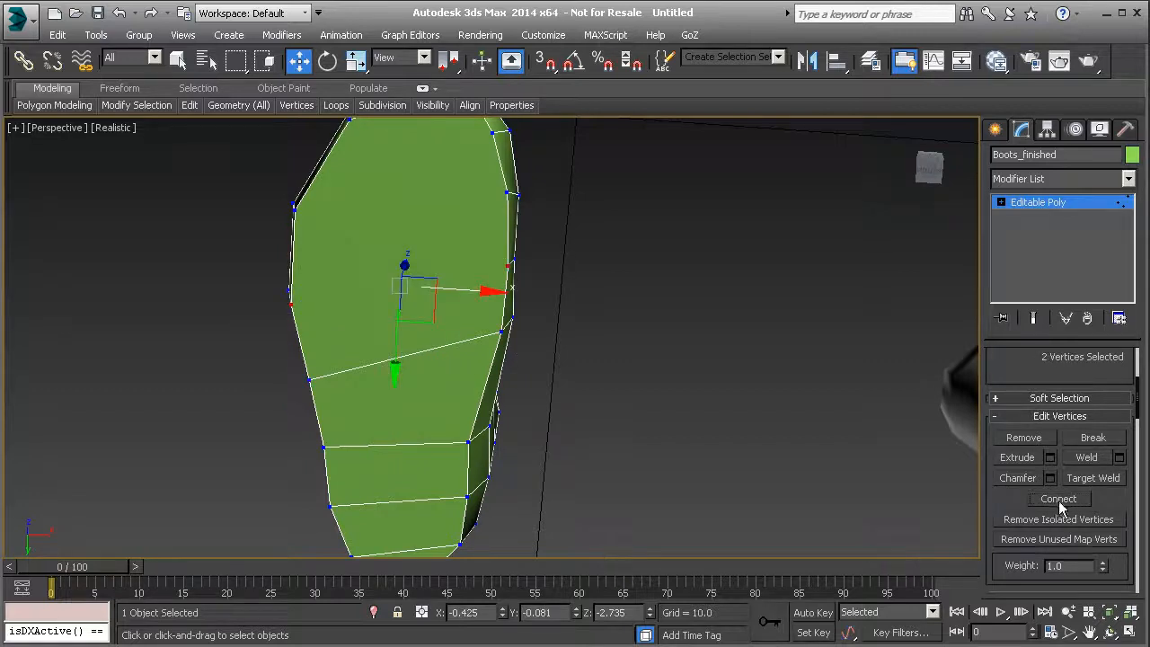
# Connect the last two pairs of opposite sole vertices across the ball of the foot and the toes.
pyautogui.click(295, 208)
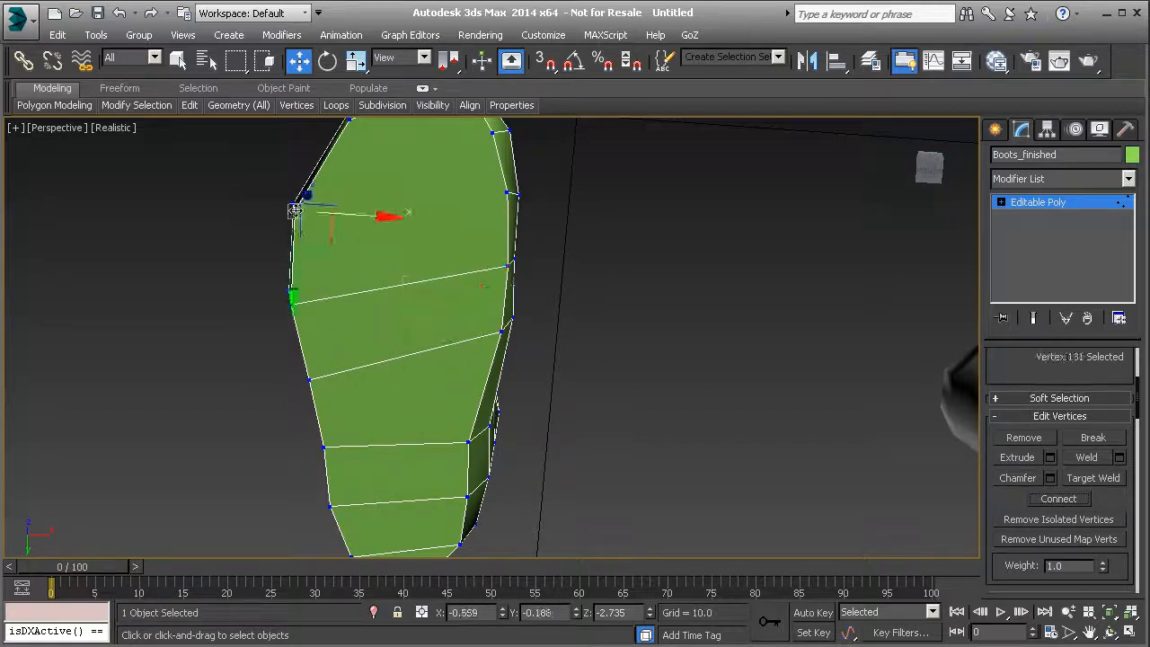
pyautogui.keyDown('ctrl'); pyautogui.click(508, 192); pyautogui.keyUp('ctrl')
pyautogui.moveTo(505, 193); pyautogui.dragTo(467, 318, button='middle')
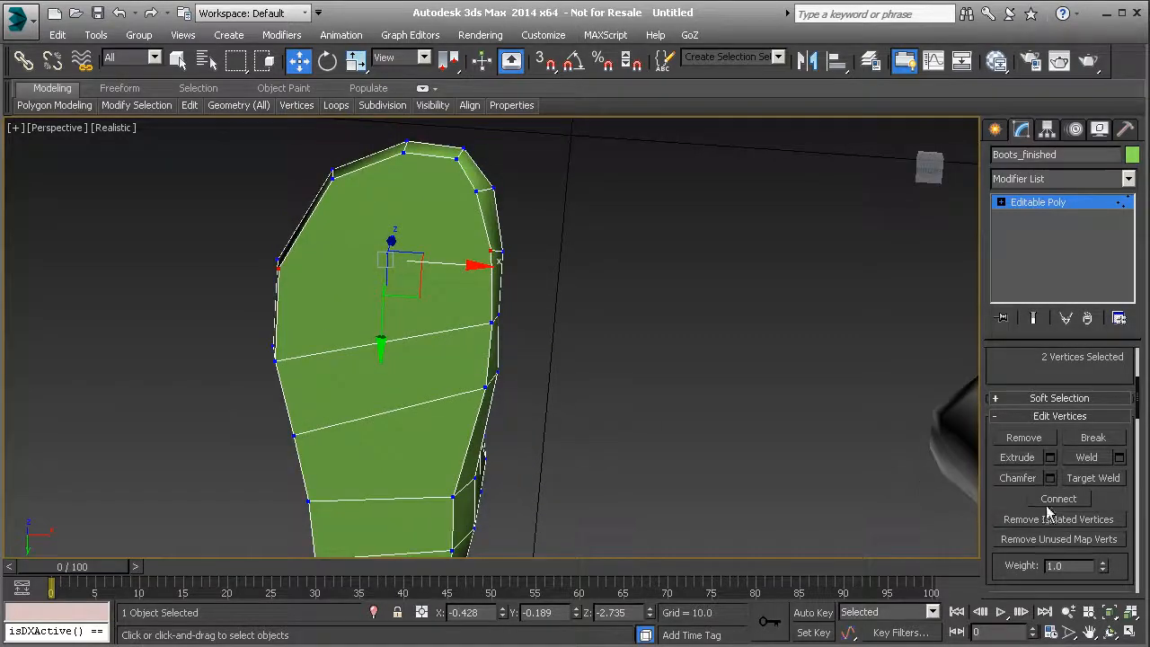
pyautogui.click(331, 173)
pyautogui.keyDown('ctrl'); pyautogui.click(473, 191); pyautogui.keyUp('ctrl')
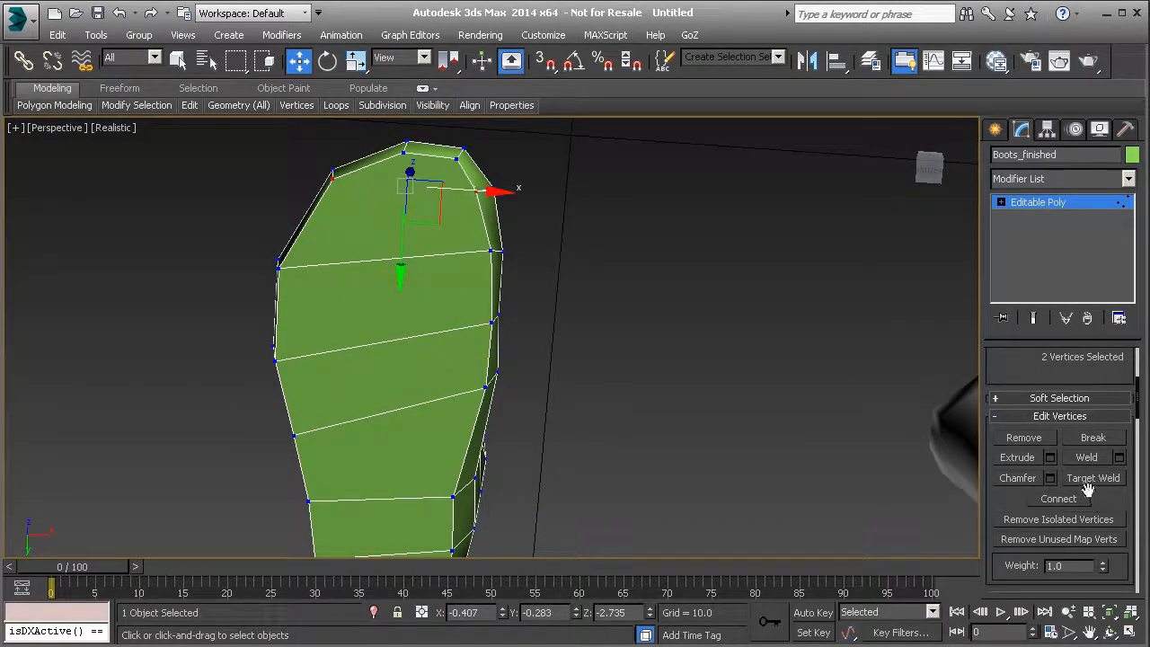
# Shift the arch-side vertical edge at the capped polygon's toe end toward the heel, to about -0.088 in Y.
pyautogui.keyDown('alt'); pyautogui.moveTo(504, 400); pyautogui.dragTo(351, 427, button='middle'); pyautogui.keyUp('alt')
pyautogui.keyDown('alt'); pyautogui.moveTo(449, 379); pyautogui.dragTo(698, 311, button='middle'); pyautogui.keyUp('alt')
pyautogui.scroll(3, 626, 312)
pyautogui.keyDown('alt'); pyautogui.moveTo(626, 312); pyautogui.dragTo(458, 341, button='middle'); pyautogui.keyUp('alt')
pyautogui.press('2')
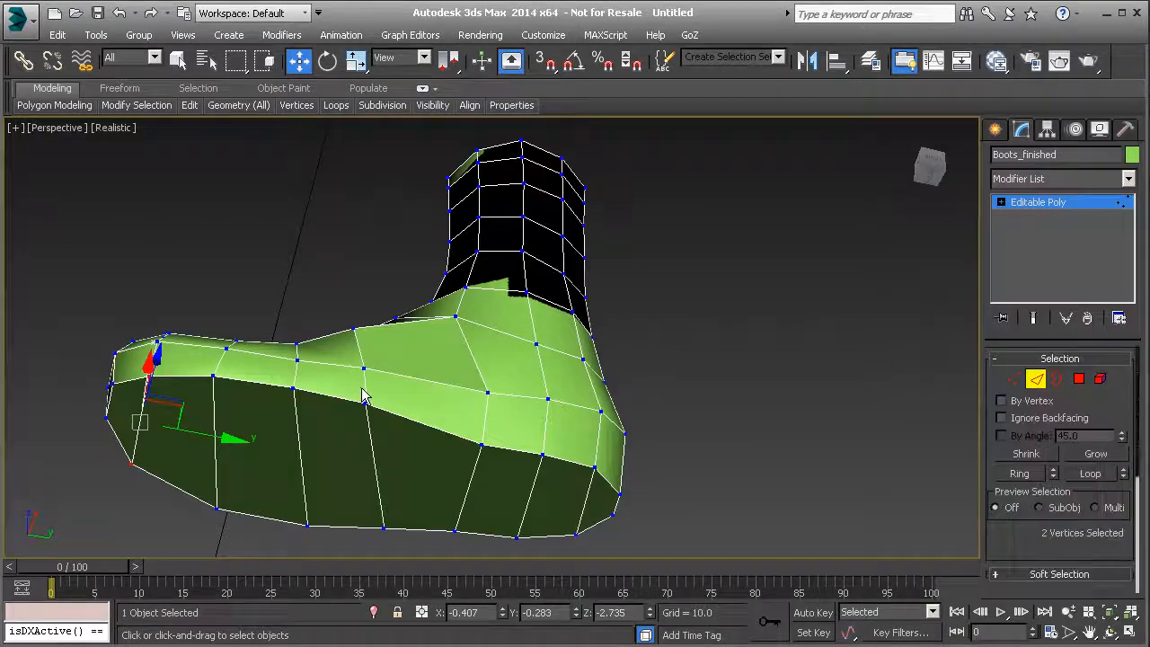
pyautogui.click(367, 386)
pyautogui.keyDown('alt'); pyautogui.moveTo(445, 396); pyautogui.dragTo(562, 468, button='middle'); pyautogui.keyUp('alt')
# Nudge the outer-side vertical edge beside the ball of the foot toward the toe along Y.
pyautogui.click(348, 300)
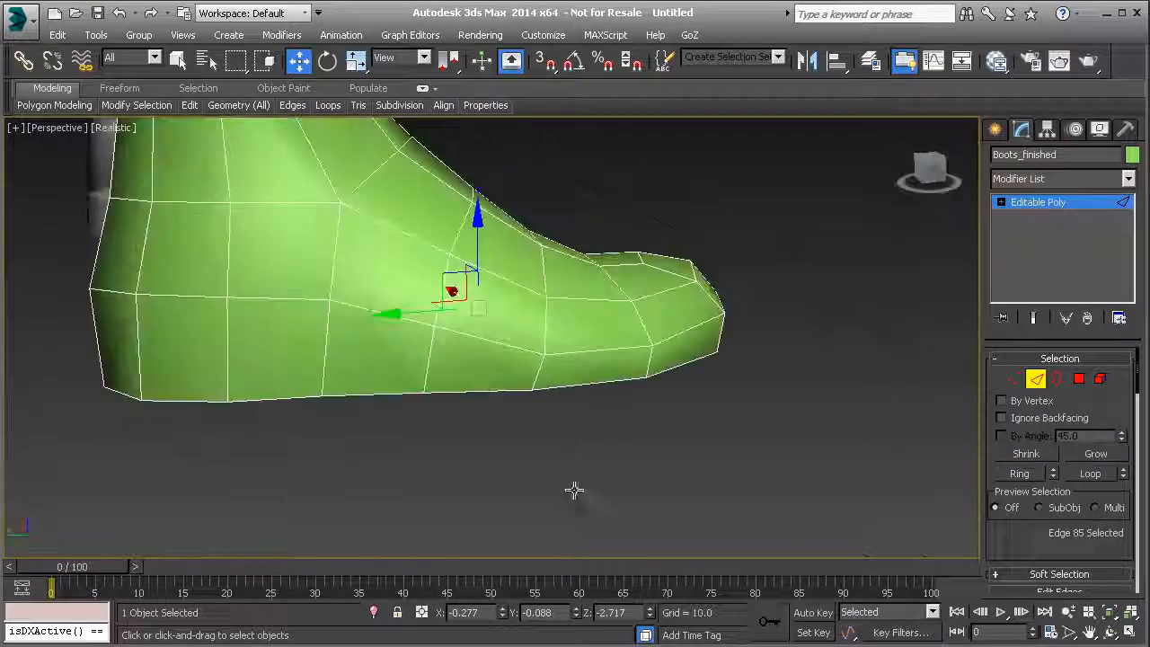
pyautogui.click(536, 372)
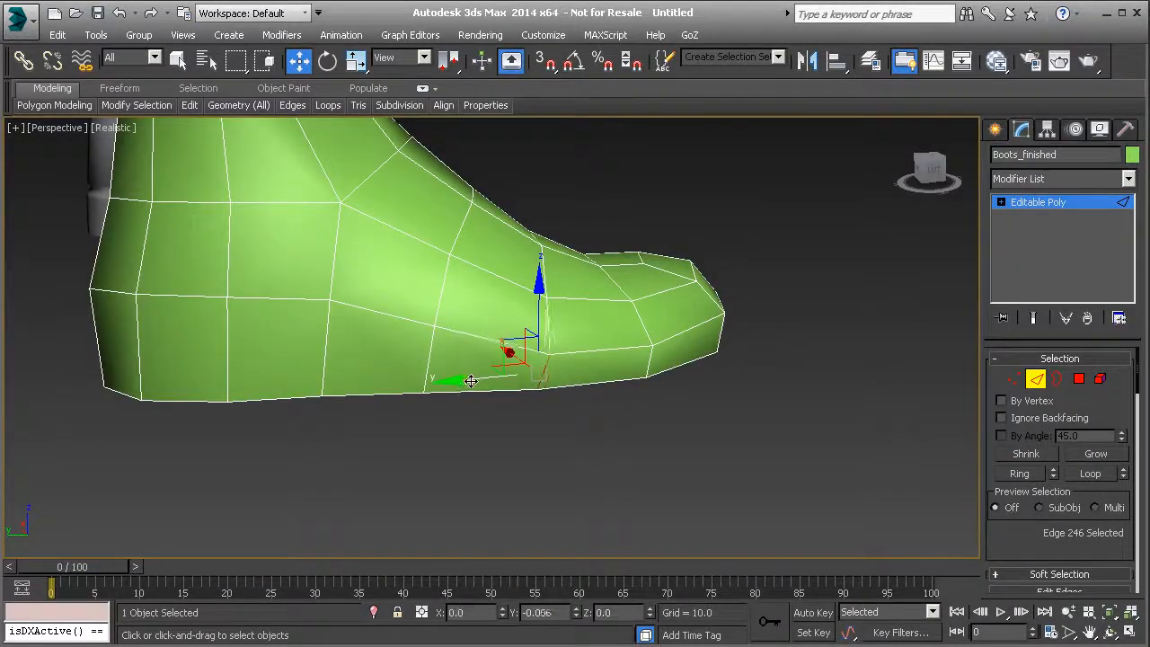
pyautogui.keyDown('alt'); pyautogui.moveTo(463, 377); pyautogui.dragTo(567, 461, button='middle'); pyautogui.keyUp('alt')
# Shift three vertices on top of the toes toward the outer side along X, to about -0.392, -0.449 and -0.466.
pyautogui.click(600, 407)
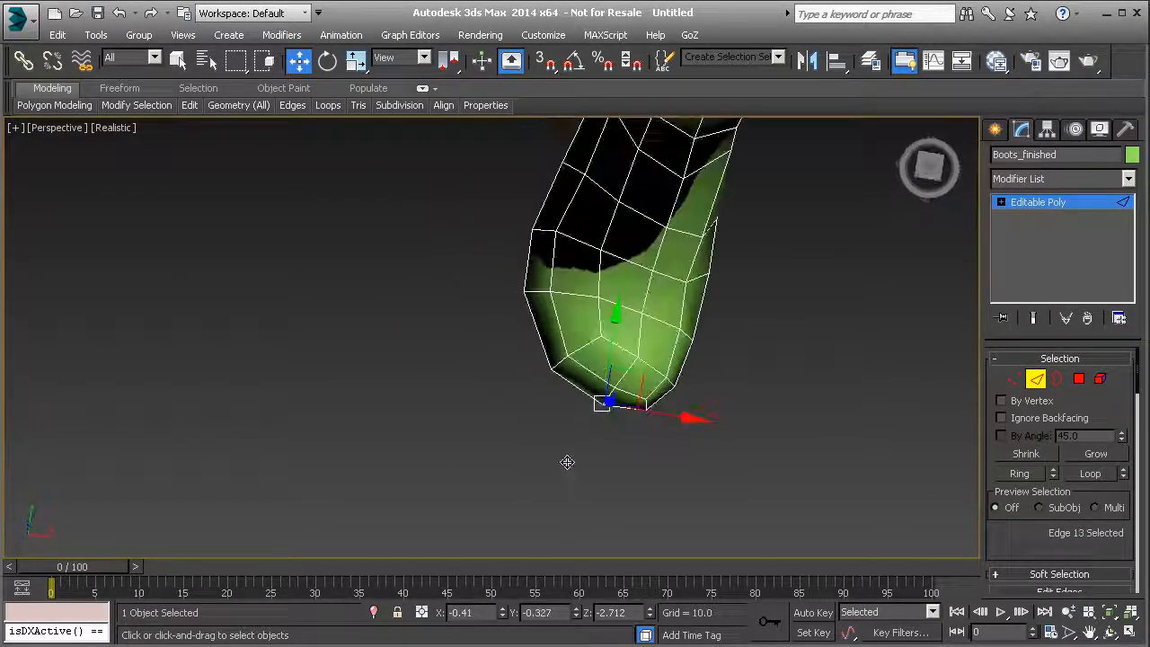
pyautogui.press('1')
pyautogui.click(637, 356)
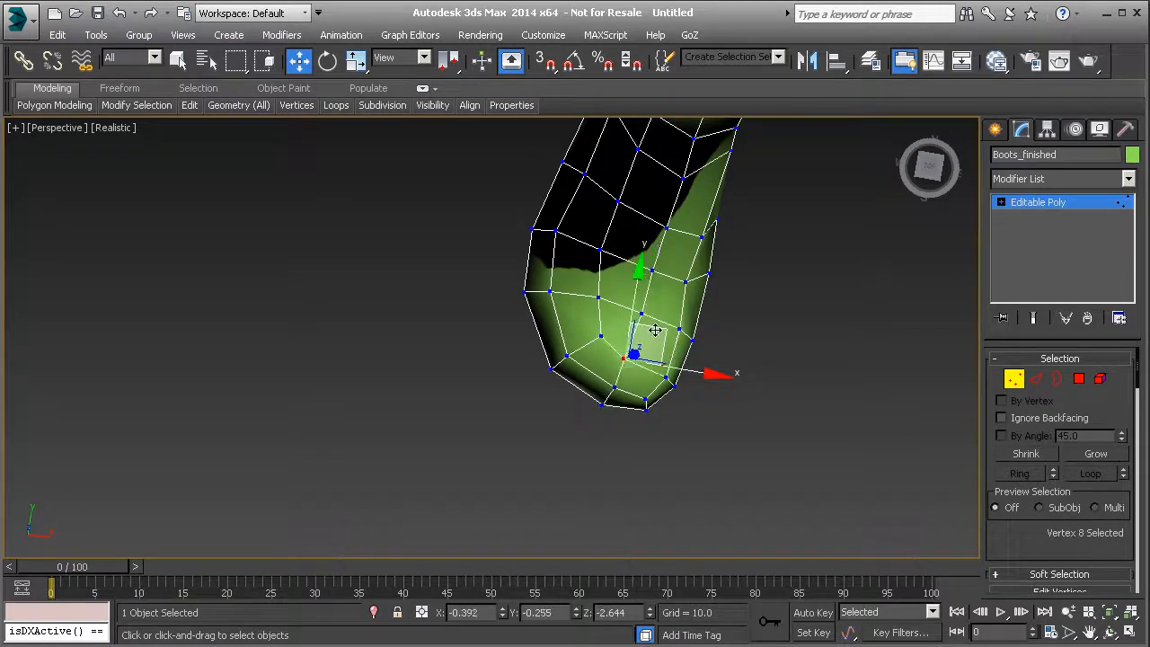
pyautogui.click(609, 331)
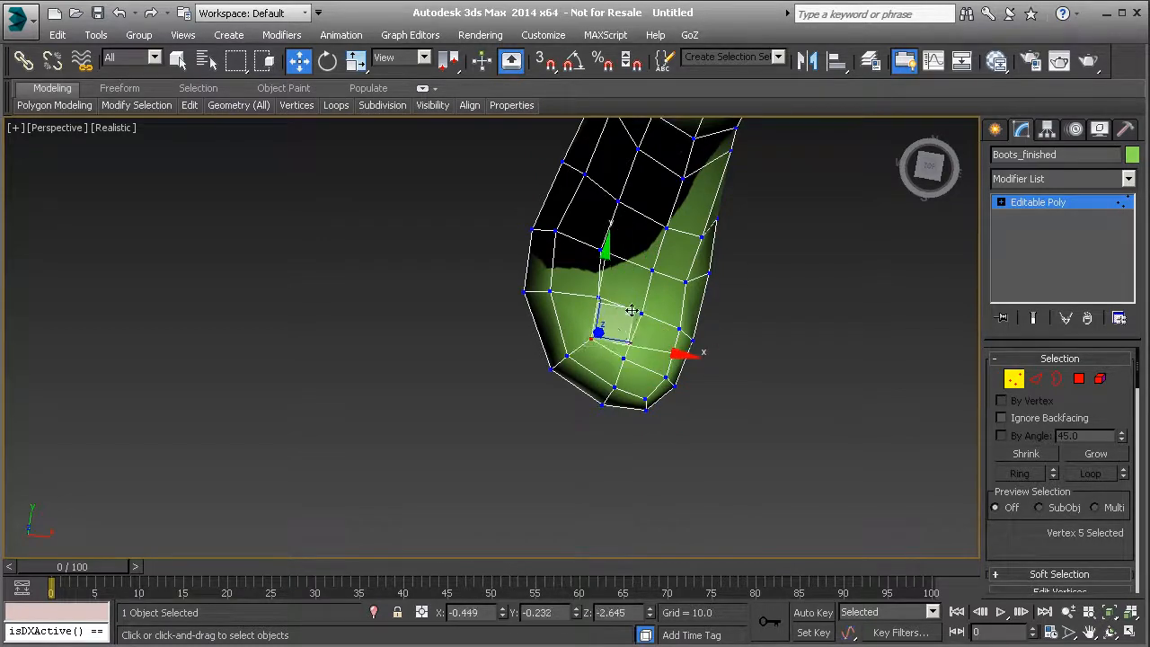
pyautogui.click(598, 298)
# Move the arch polygon's upper toe-side corner vertex slightly heelward, and shift the vertex in front of it to about -0.118 in Y.
pyautogui.keyDown('alt'); pyautogui.moveTo(639, 302); pyautogui.dragTo(580, 297, button='middle'); pyautogui.keyUp('alt')
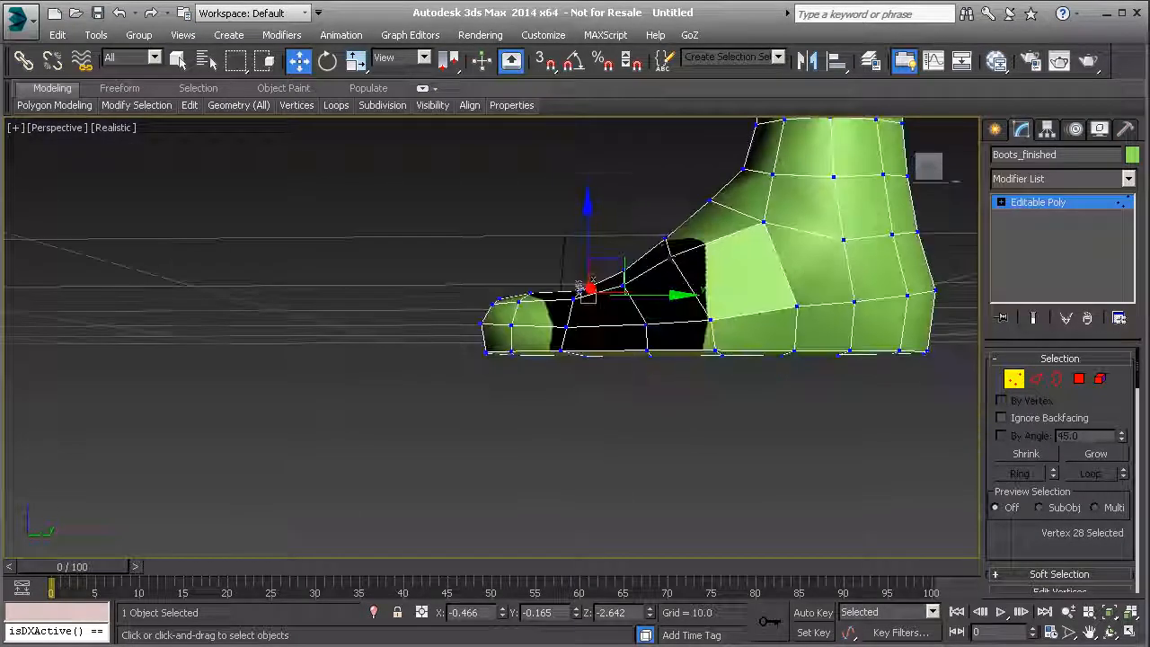
pyautogui.click(672, 256)
pyautogui.moveTo(697, 223); pyautogui.dragTo(710, 231)
pyautogui.keyDown('alt'); pyautogui.moveTo(706, 263); pyautogui.dragTo(724, 308, button='middle'); pyautogui.keyUp('alt')
pyautogui.click(669, 287)
pyautogui.moveTo(729, 292); pyautogui.dragTo(734, 292)
# Try to delete the sole strip beneath the arch together with the side polygons at both of its ends.
pyautogui.keyDown('alt'); pyautogui.moveTo(731, 295); pyautogui.dragTo(506, 408, button='middle'); pyautogui.keyUp('alt')
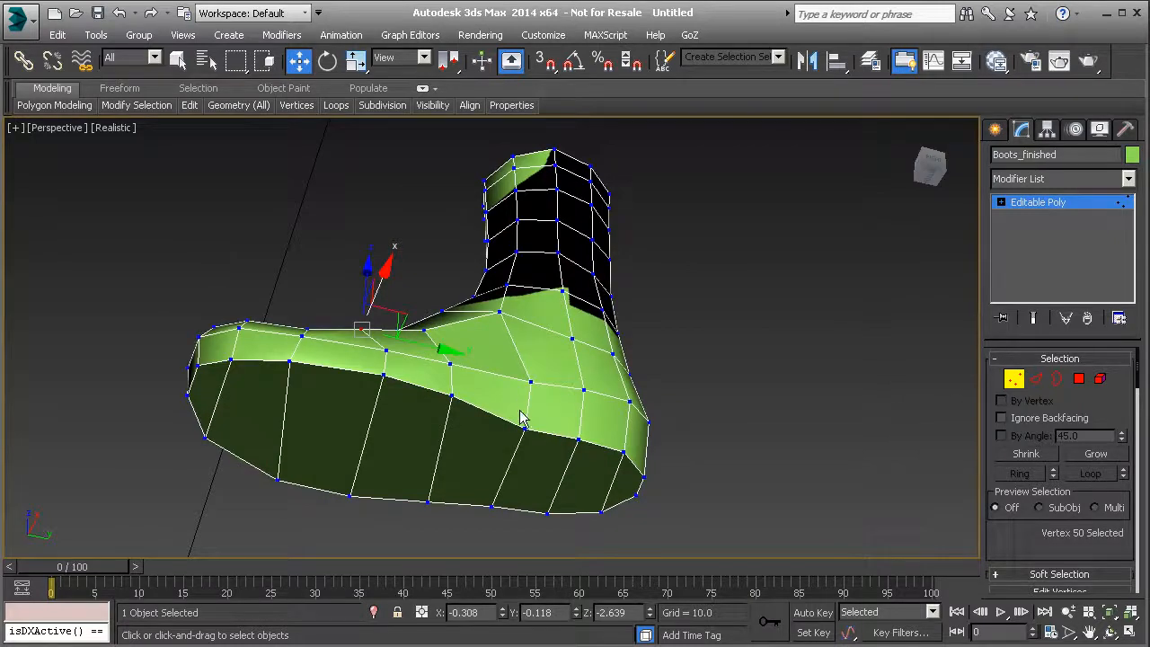
pyautogui.click(1077, 378)
pyautogui.click(503, 386)
pyautogui.keyDown('ctrl'); pyautogui.click(473, 458); pyautogui.keyUp('ctrl')
pyautogui.keyDown('alt'); pyautogui.moveTo(473, 458); pyautogui.dragTo(658, 497, button='middle'); pyautogui.keyUp('alt')
pyautogui.keyDown('alt'); pyautogui.moveTo(449, 354); pyautogui.dragTo(422, 395, button='middle'); pyautogui.keyUp('alt')
pyautogui.press('Delete')
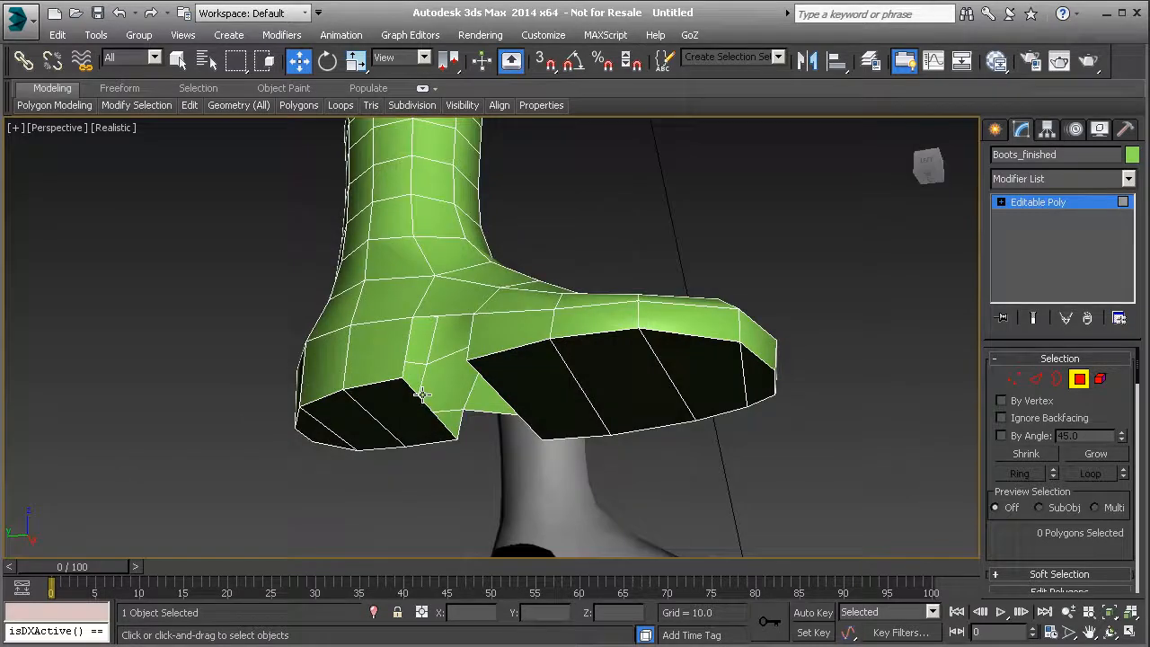
pyautogui.hotkey('ctrl', 'z')
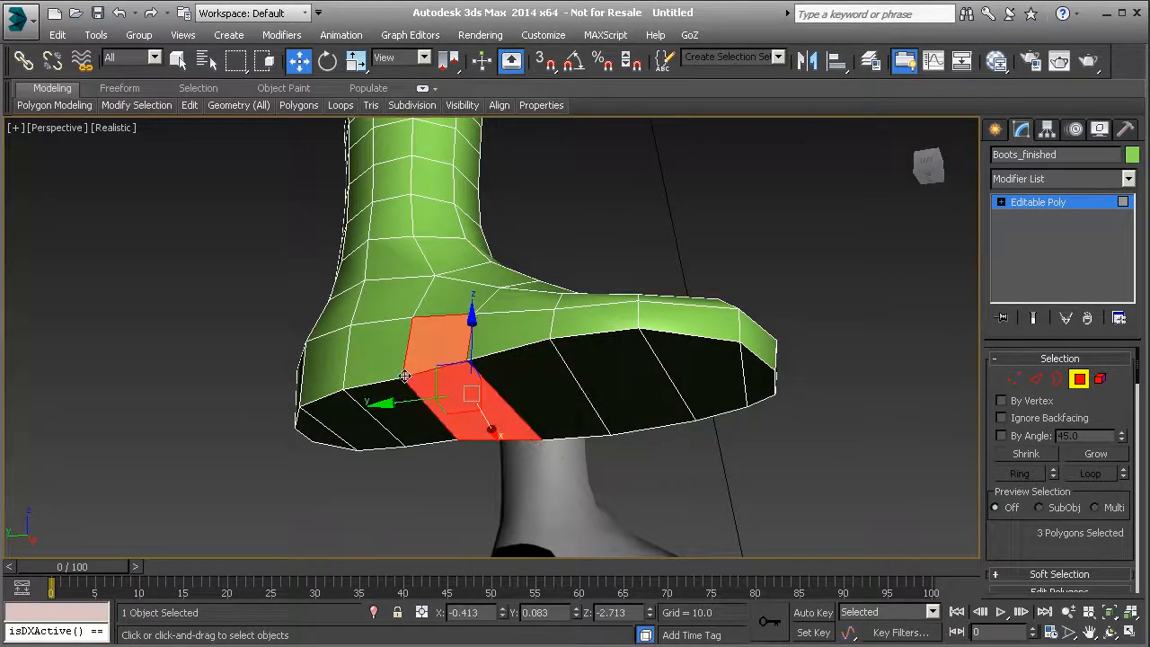
# Connect the ring of short vertical edges around the bottom of the boot to add a horizontal loop just above the sole.
pyautogui.keyDown('alt'); pyautogui.moveTo(403, 375); pyautogui.dragTo(418, 377, button='middle'); pyautogui.keyUp('alt')
pyautogui.press('2')
pyautogui.click(414, 358)
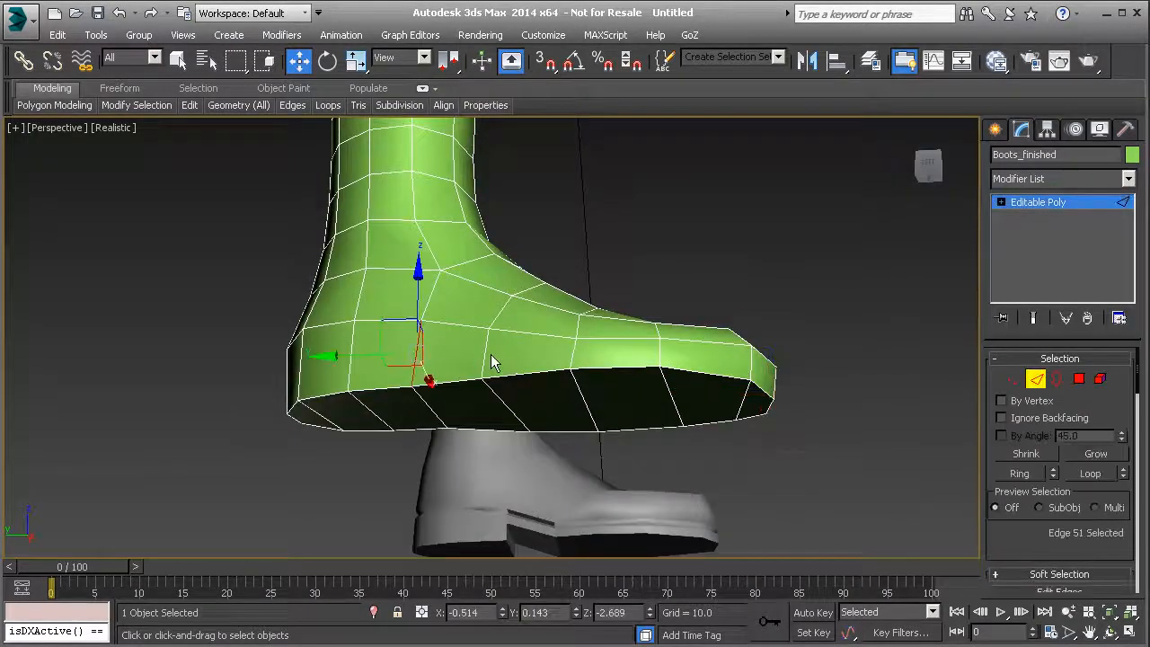
pyautogui.hotkey('alt', 'r')
pyautogui.keyDown('alt'); pyautogui.moveTo(333, 378); pyautogui.dragTo(655, 409, button='middle'); pyautogui.keyUp('alt')
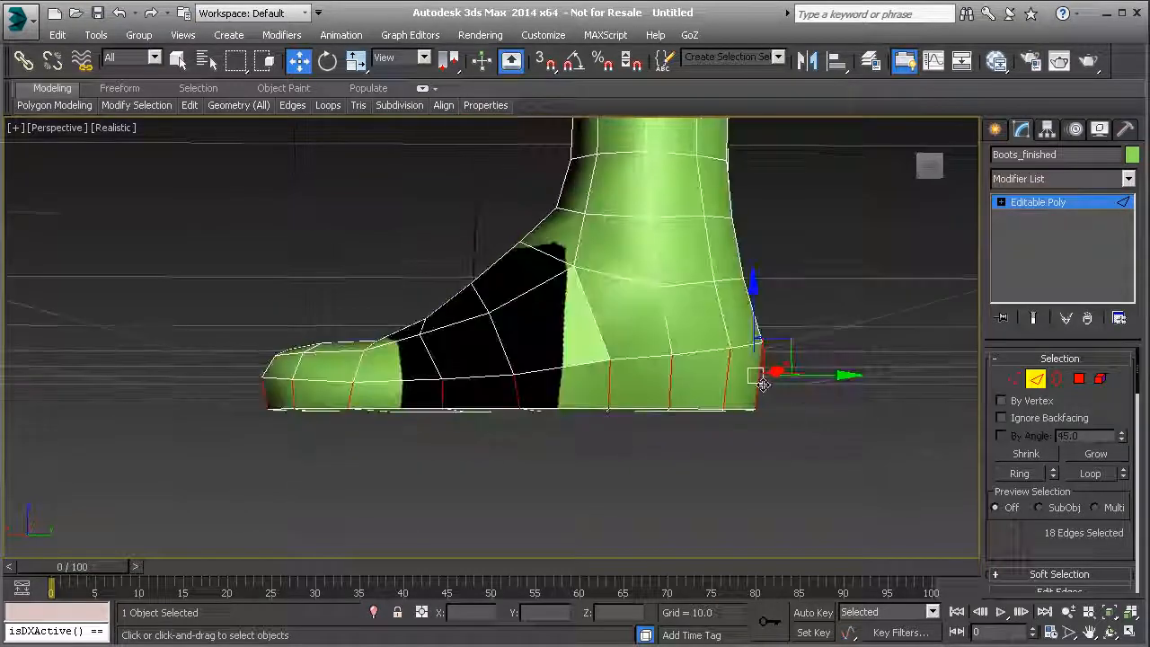
pyautogui.scroll(-3, 1015, 539)
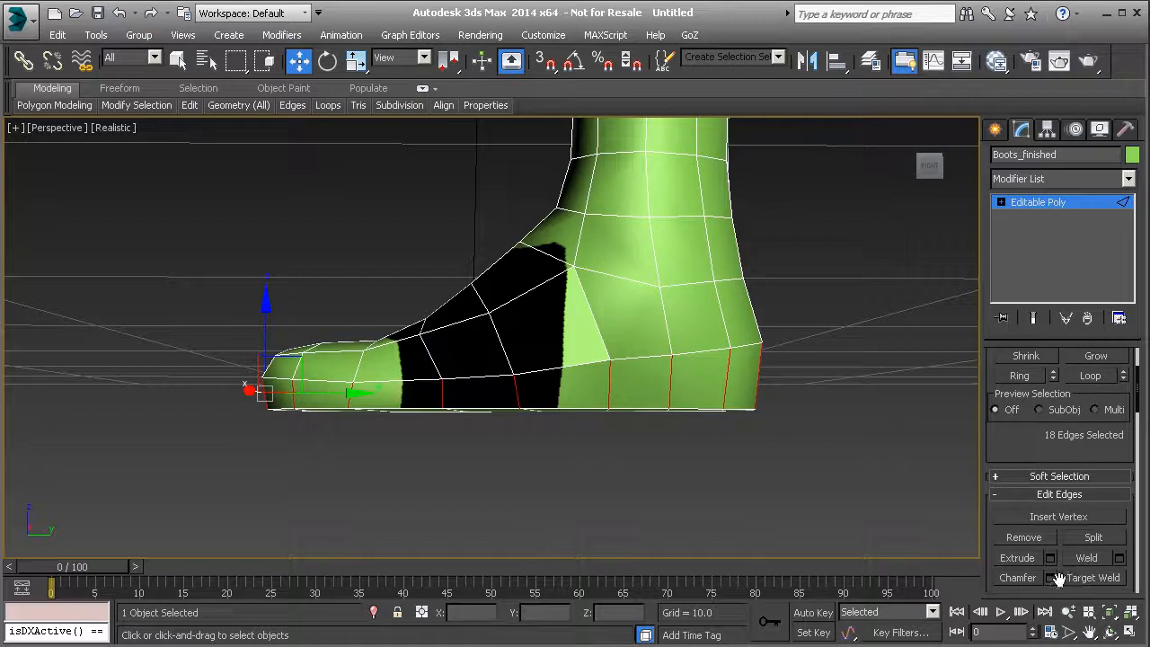
pyautogui.scroll(-3, 1067, 434)
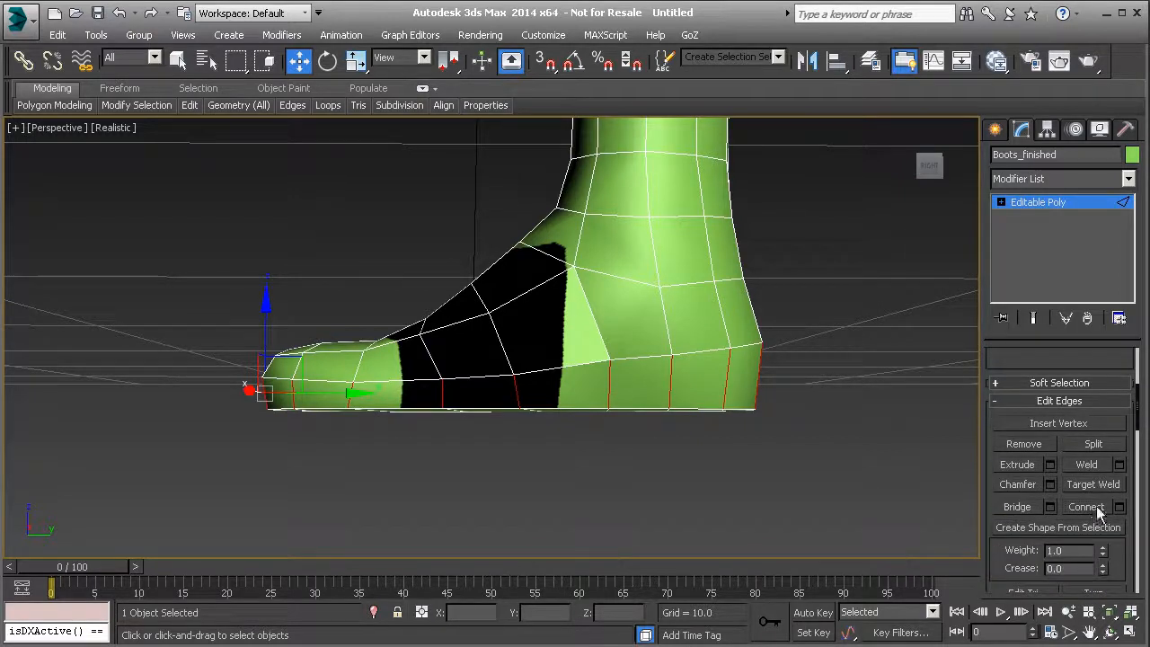
pyautogui.click(1095, 508)
pyautogui.click(502, 420)
# Delete the sole strip beneath the arch together with the new lower side polygons at both of its ends.
pyautogui.keyDown('alt'); pyautogui.moveTo(492, 420); pyautogui.dragTo(548, 454, button='middle'); pyautogui.keyUp('alt')
pyautogui.press('4')
pyautogui.click(549, 392)
pyautogui.keyDown('ctrl'); pyautogui.click(521, 400); pyautogui.keyUp('ctrl')
pyautogui.keyDown('alt'); pyautogui.moveTo(623, 473); pyautogui.dragTo(503, 326, button='middle'); pyautogui.keyUp('alt')
pyautogui.keyDown('ctrl'); pyautogui.click(513, 322); pyautogui.keyUp('ctrl')
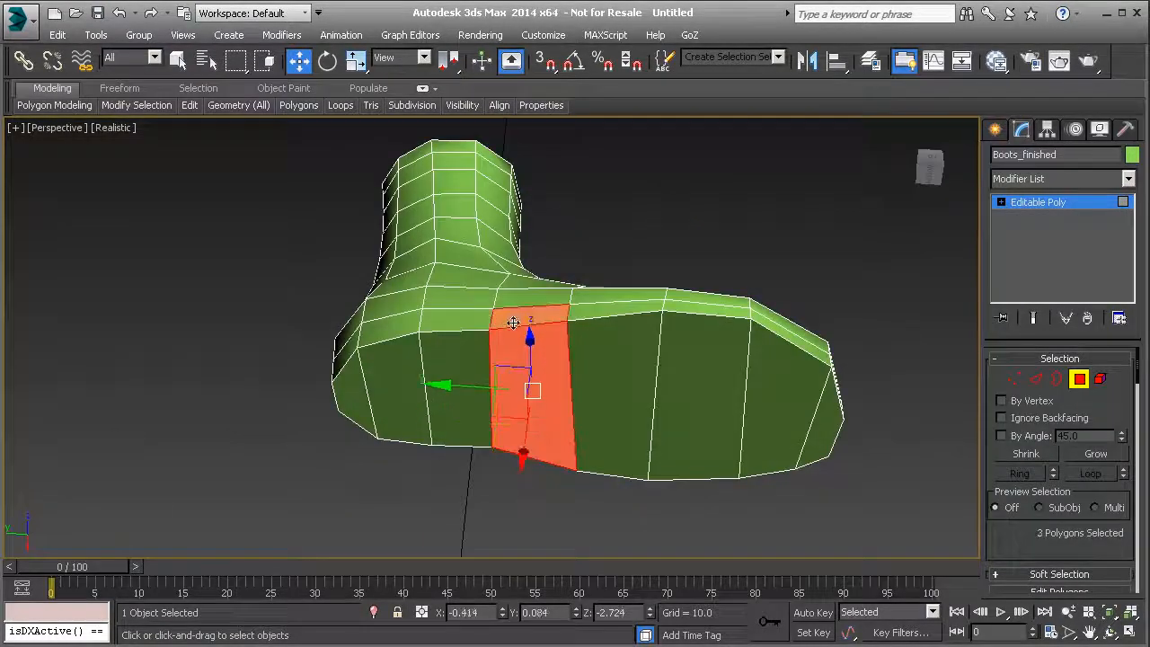
pyautogui.press('Delete')
# Examine the opening beneath the arch and the edges around it from below and from the outer side.
pyautogui.keyDown('alt'); pyautogui.moveTo(509, 343); pyautogui.dragTo(500, 393, button='middle'); pyautogui.keyUp('alt')
pyautogui.click(501, 394)
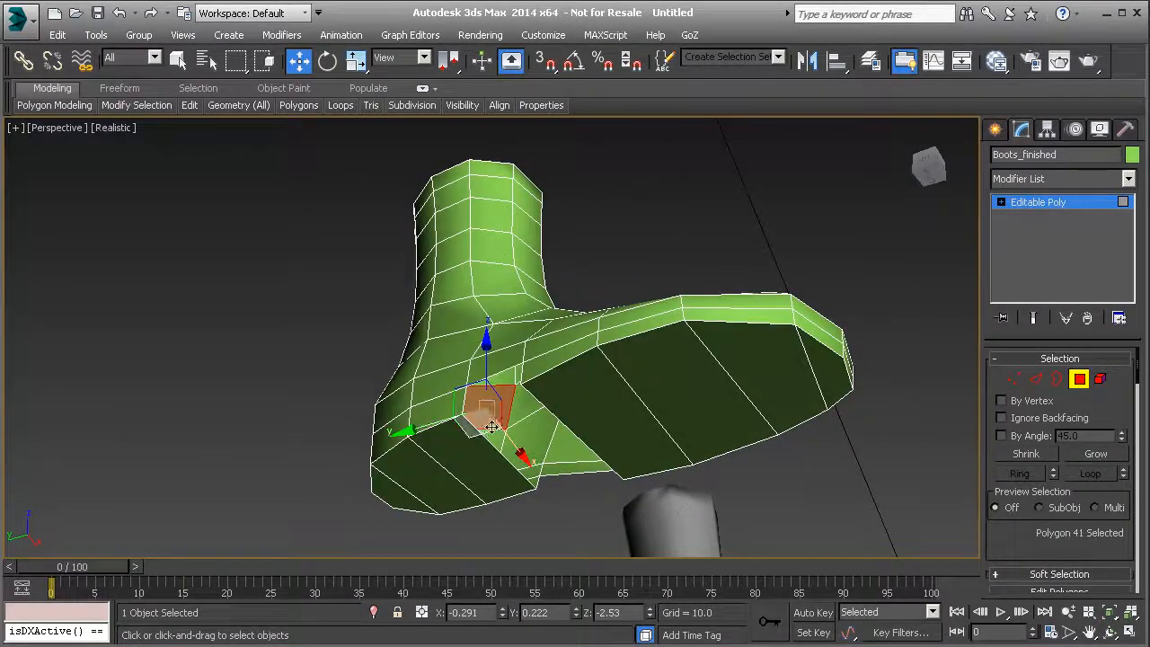
pyautogui.press('2')
pyautogui.click(494, 415)
pyautogui.click(499, 428)
pyautogui.keyDown('alt'); pyautogui.moveTo(499, 427); pyautogui.dragTo(427, 362, button='middle'); pyautogui.keyUp('alt')
pyautogui.scroll(-3, 475, 394)
pyautogui.scroll(3, 410, 339)
pyautogui.scroll(-4, 411, 341)
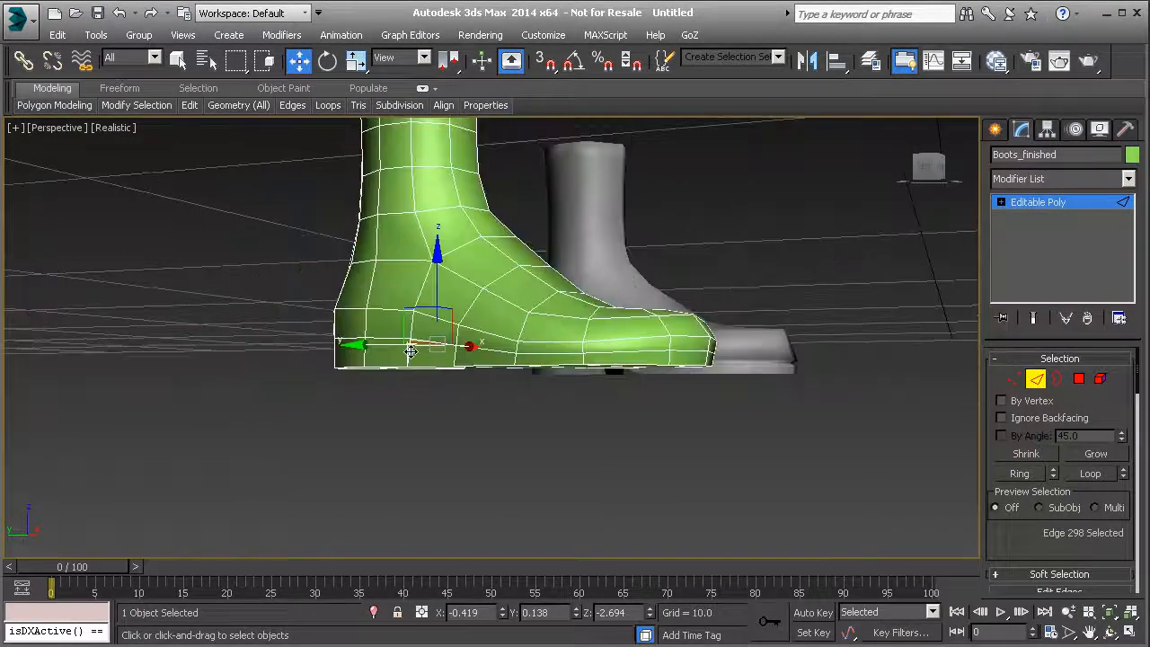
# Try to target weld the outer-side vertices at the gap beneath the arch.
pyautogui.press('1')
pyautogui.scroll(4, 411, 355)
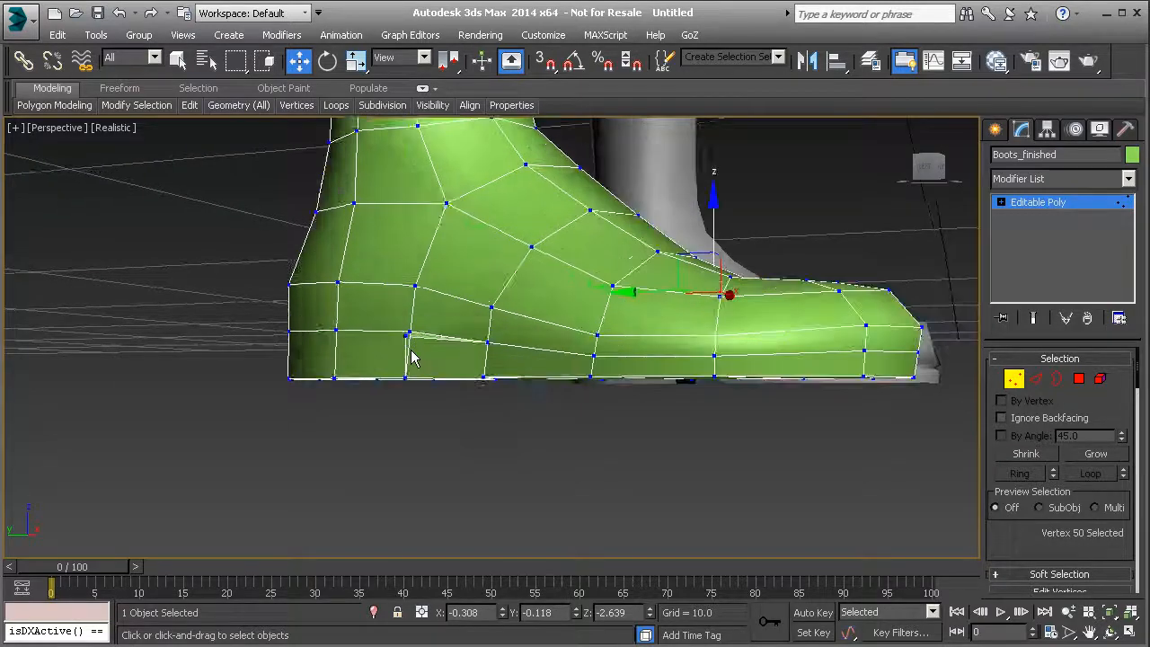
pyautogui.rightClick(407, 363)
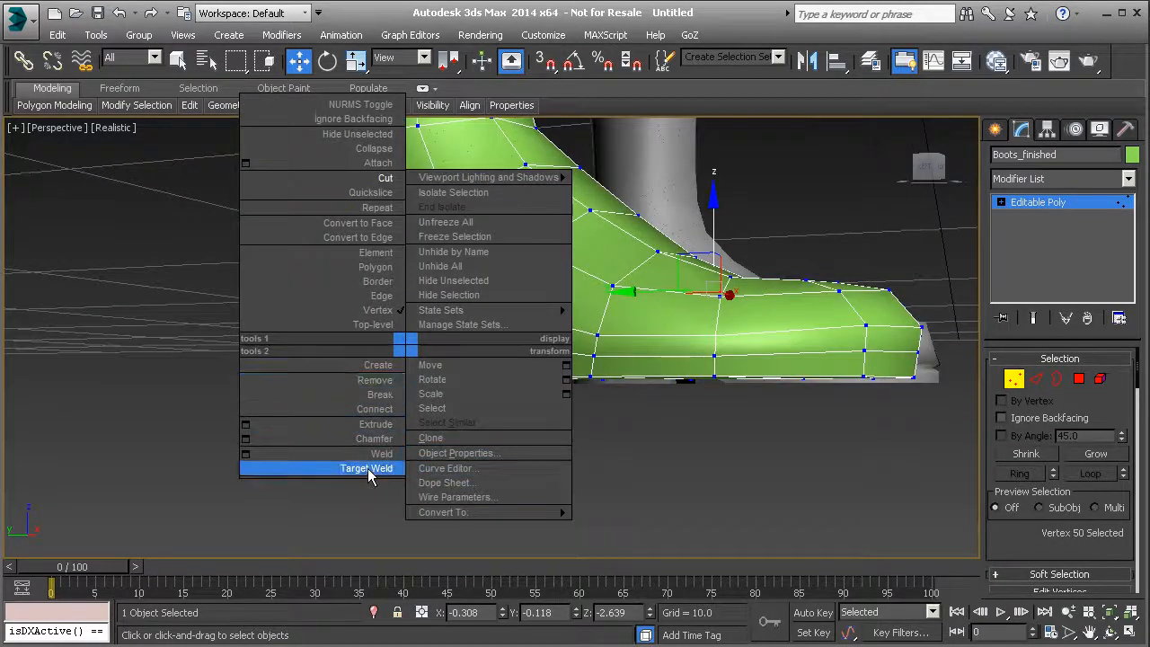
pyautogui.click(367, 468)
pyautogui.click(487, 342)
pyautogui.keyDown('alt'); pyautogui.moveTo(422, 350); pyautogui.dragTo(451, 404, button='middle'); pyautogui.keyUp('alt')
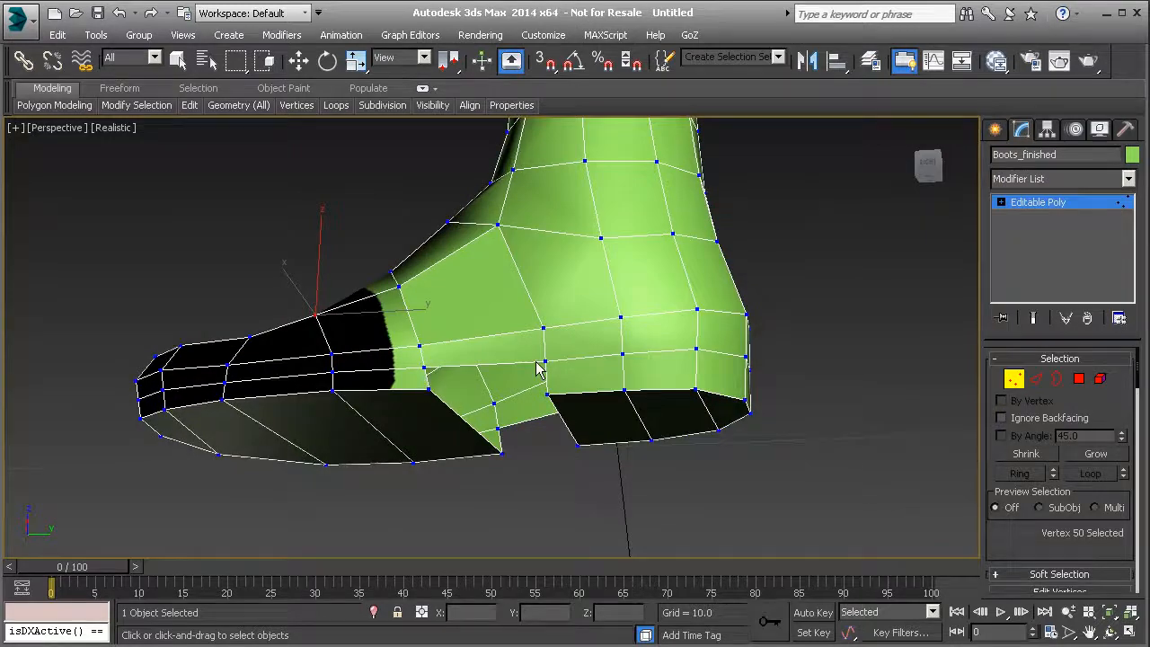
pyautogui.keyDown('alt'); pyautogui.moveTo(536, 361); pyautogui.dragTo(430, 377, button='middle'); pyautogui.keyUp('alt')
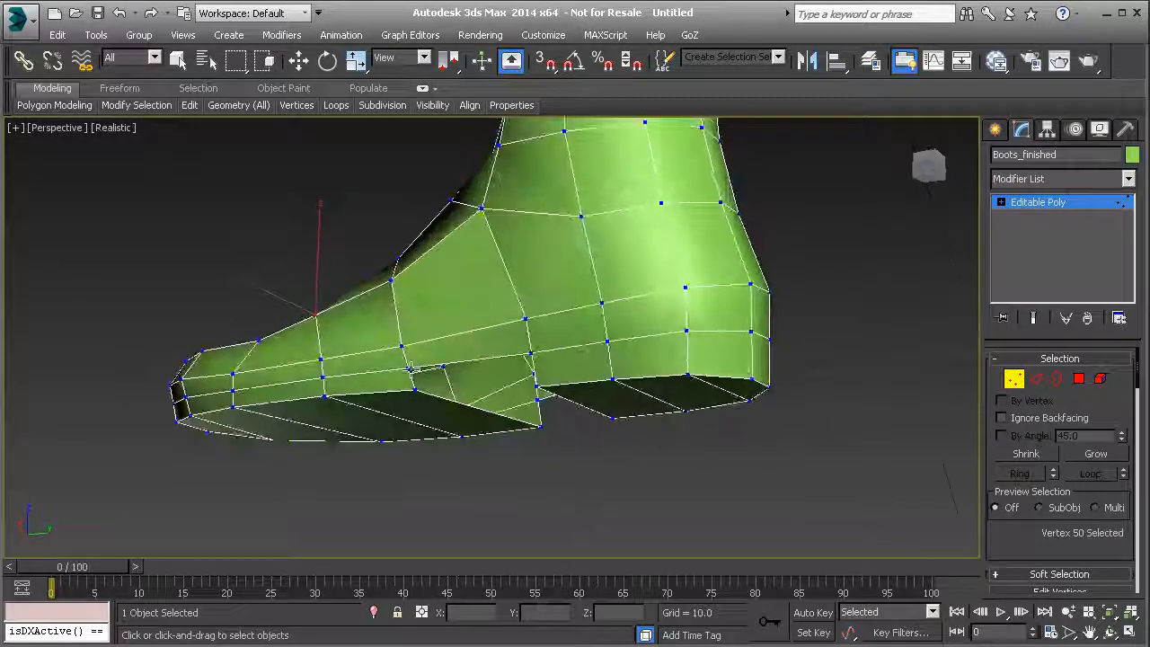
pyautogui.keyDown('alt'); pyautogui.moveTo(541, 352); pyautogui.dragTo(551, 377, button='middle'); pyautogui.keyUp('alt')
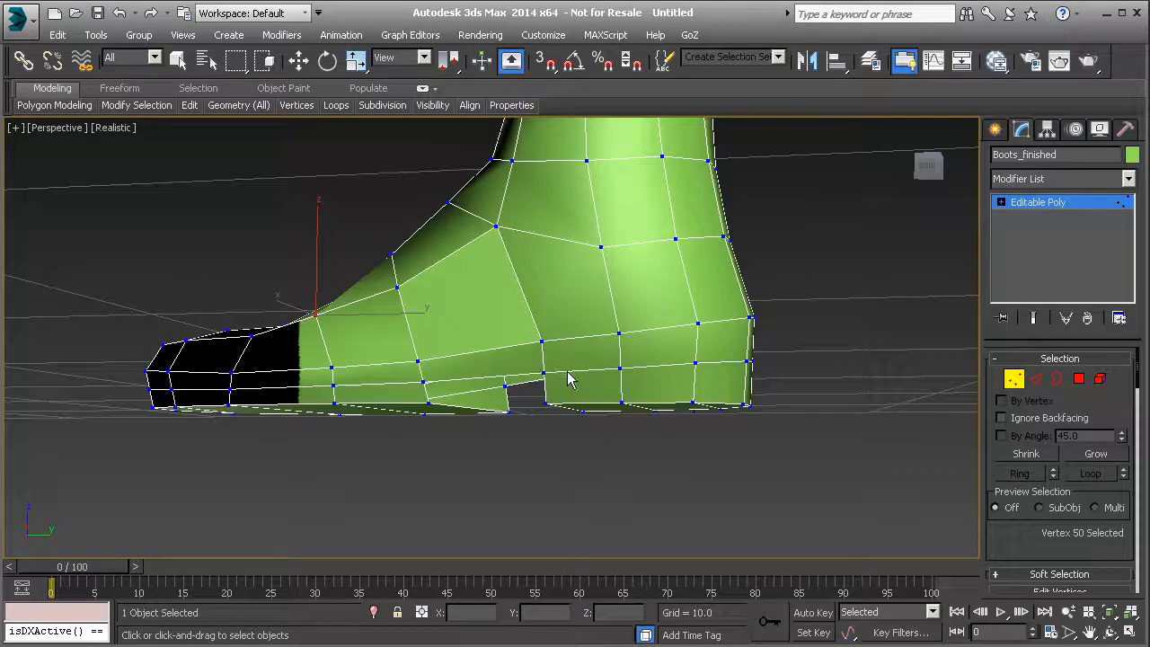
# Bridge the toe-side sole edge of the gap to the upper edge of the heel front, forming a sloped face under the arch.
pyautogui.press('2')
pyautogui.press('w')
pyautogui.keyDown('alt'); pyautogui.moveTo(551, 368); pyautogui.dragTo(575, 372, button='middle'); pyautogui.keyUp('alt')
pyautogui.click(437, 421)
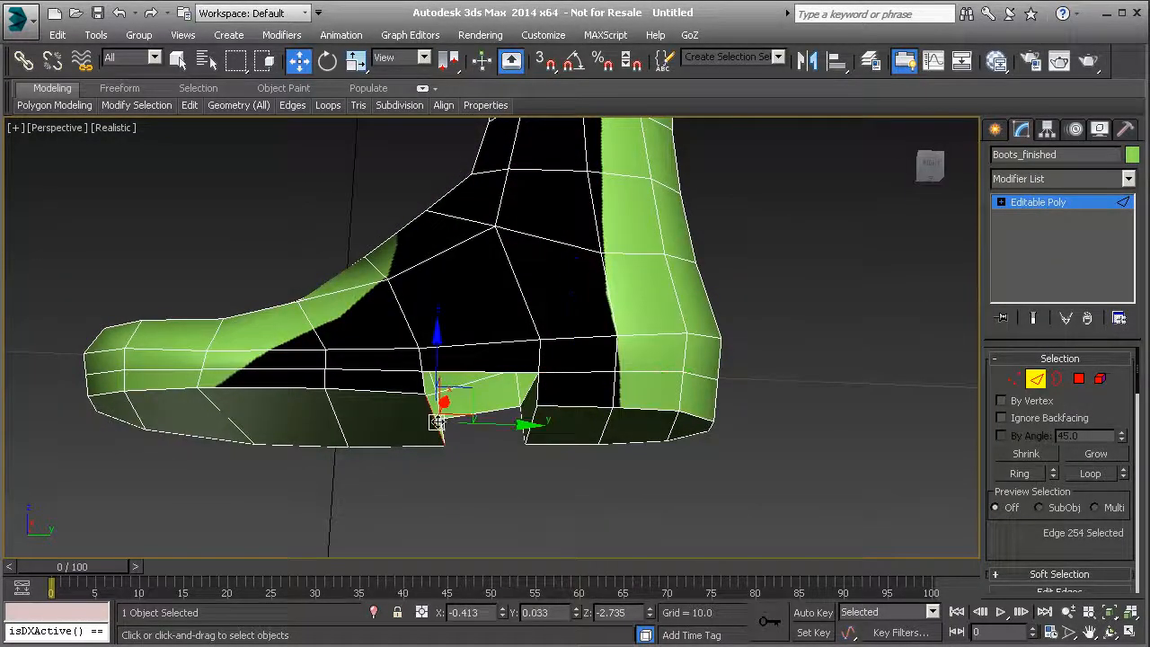
pyautogui.scroll(-3, 1049, 493)
pyautogui.click(1033, 546)
pyautogui.keyDown('alt'); pyautogui.moveTo(449, 368); pyautogui.dragTo(501, 370, button='middle'); pyautogui.keyUp('alt')
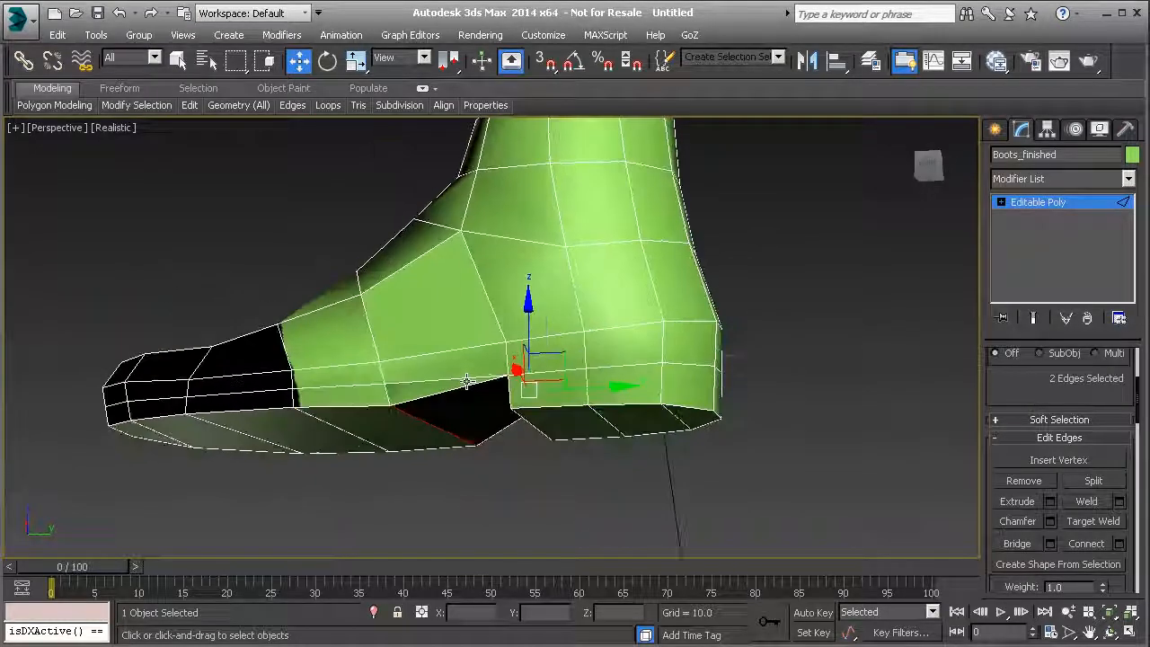
# Select the ring of vertical edges above the sole loop, keep only those around the heel, and connect them with a horizontal loop.
pyautogui.click(508, 361)
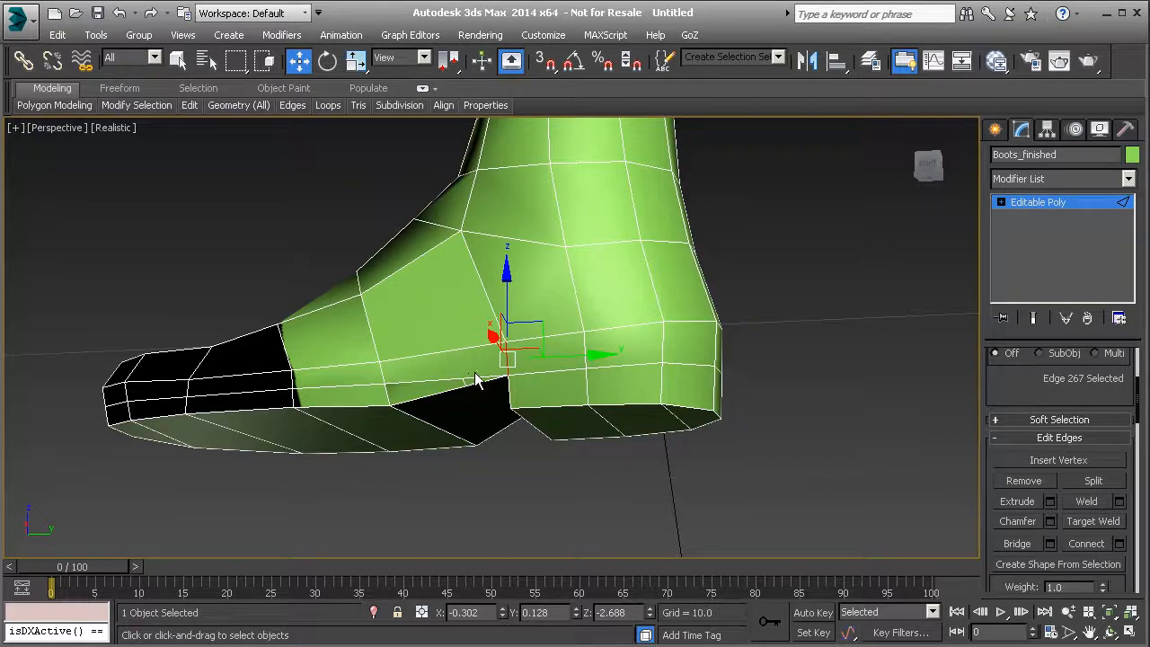
pyautogui.keyDown('shift'); pyautogui.click(585, 354); pyautogui.keyUp('shift')
pyautogui.keyDown('alt'); pyautogui.moveTo(350, 387); pyautogui.dragTo(373, 404, button='middle'); pyautogui.keyUp('alt')
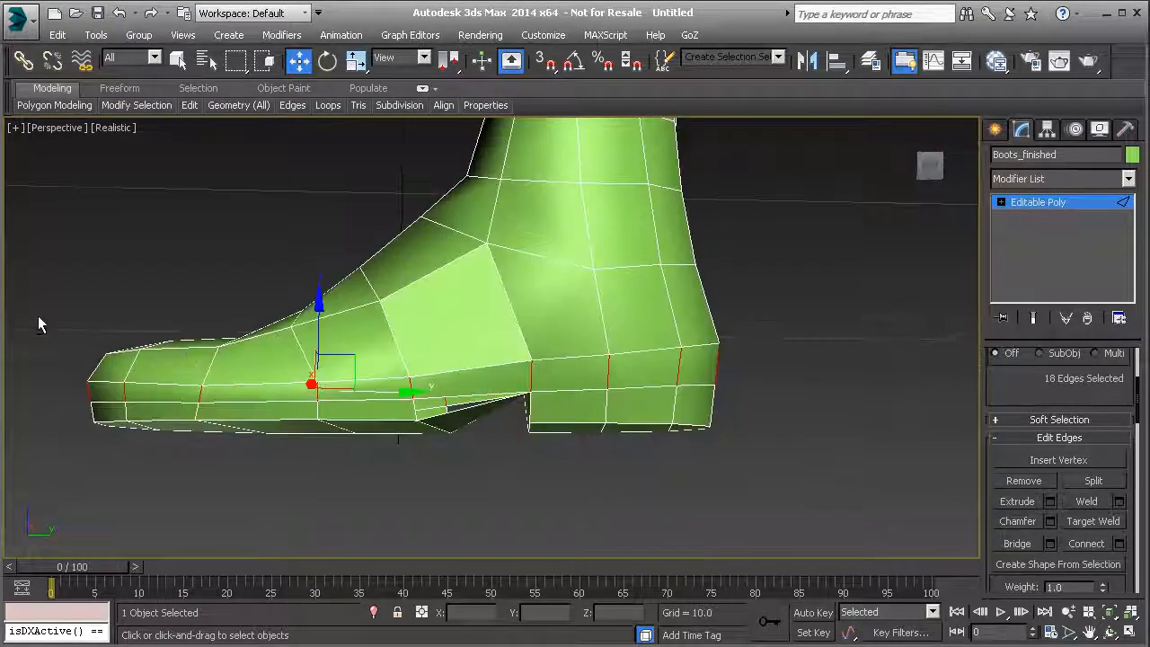
pyautogui.keyDown('alt'); pyautogui.moveTo(466, 480); pyautogui.dragTo(467, 480); pyautogui.keyUp('alt')
pyautogui.keyDown('alt'); pyautogui.moveTo(468, 469); pyautogui.dragTo(207, 440, button='middle'); pyautogui.keyUp('alt')
pyautogui.keyDown('alt'); pyautogui.moveTo(777, 343); pyautogui.dragTo(726, 378, button='middle'); pyautogui.keyUp('alt')
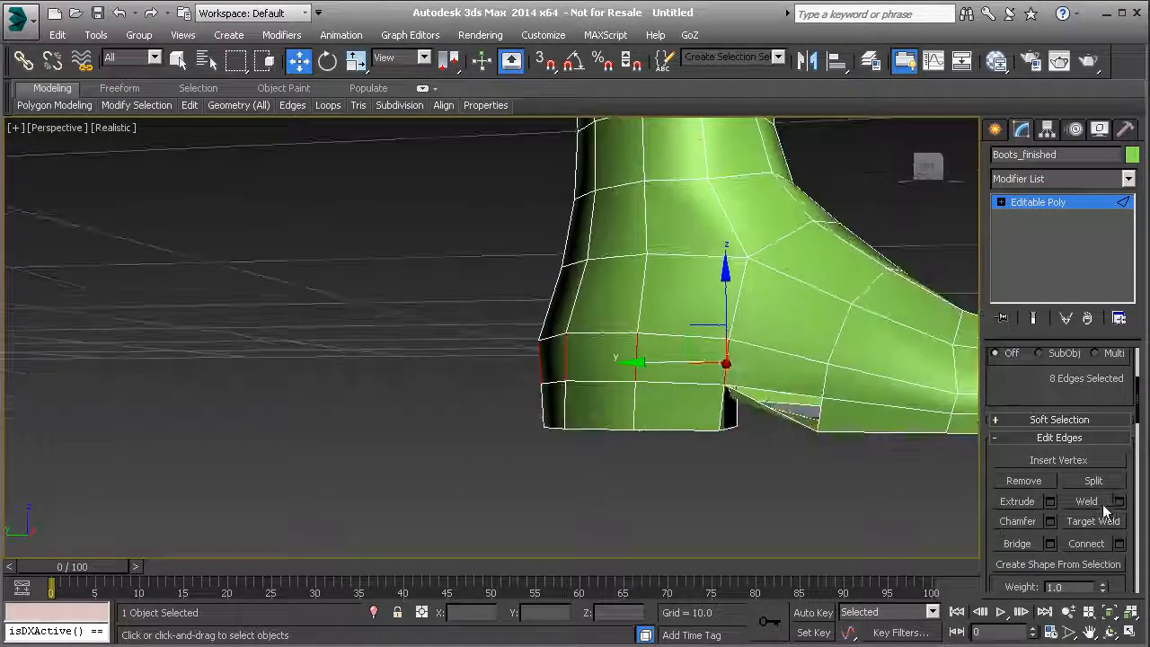
pyautogui.click(1097, 543)
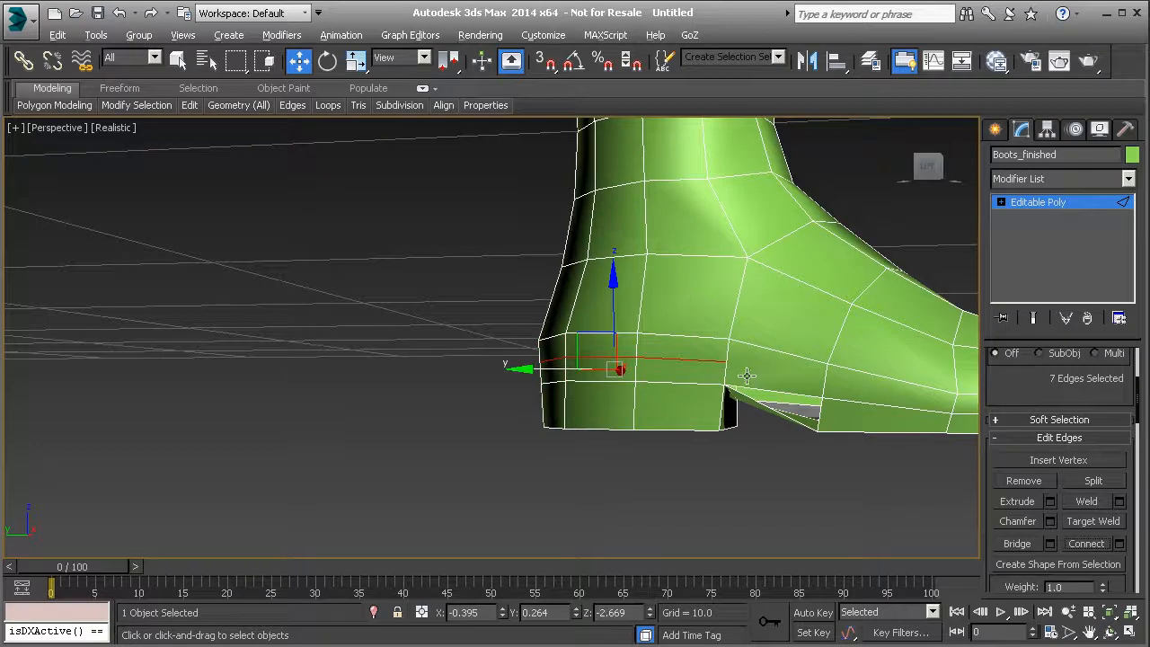
# Connect the front end vertex of the new heel loop to the arch's toe-side vertex on both sides of the boot.
pyautogui.keyDown('alt'); pyautogui.moveTo(752, 375); pyautogui.dragTo(782, 395, button='middle'); pyautogui.keyUp('alt')
pyautogui.press('1')
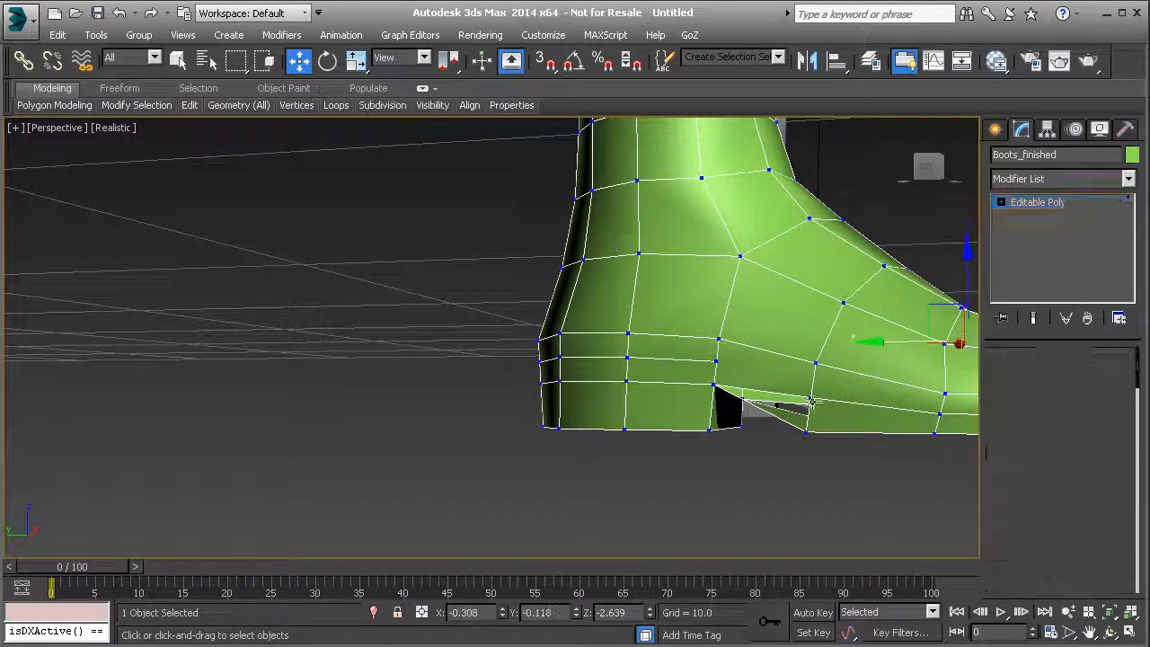
pyautogui.click(811, 397)
pyautogui.keyDown('ctrl'); pyautogui.click(717, 363); pyautogui.keyUp('ctrl')
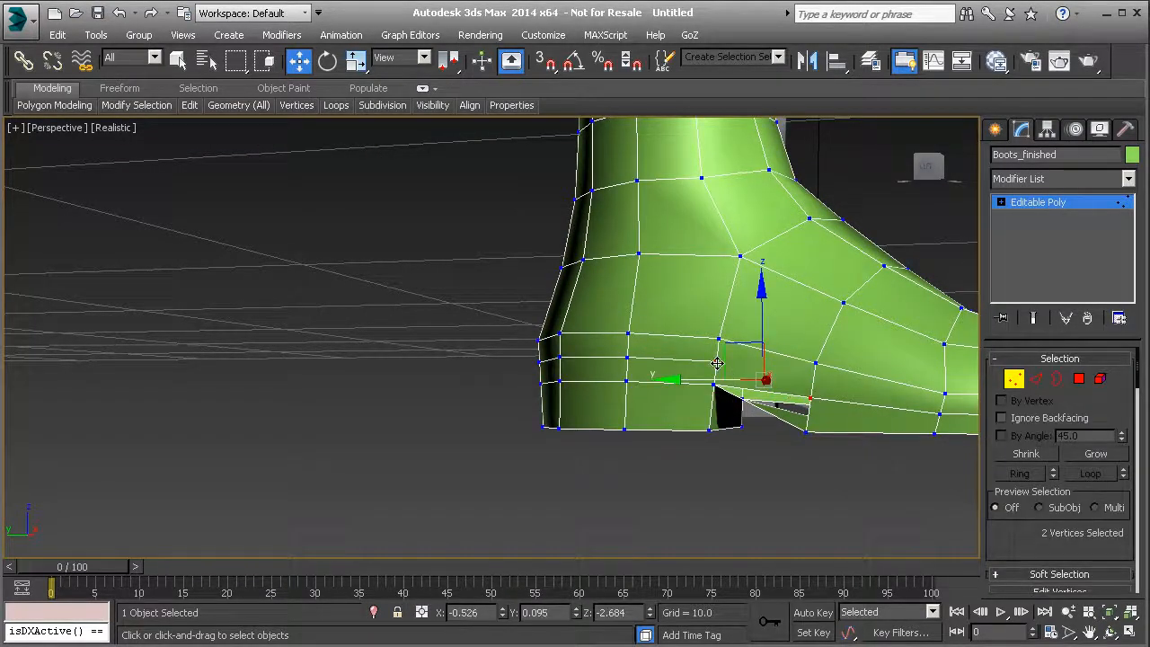
pyautogui.scroll(-3, 998, 483)
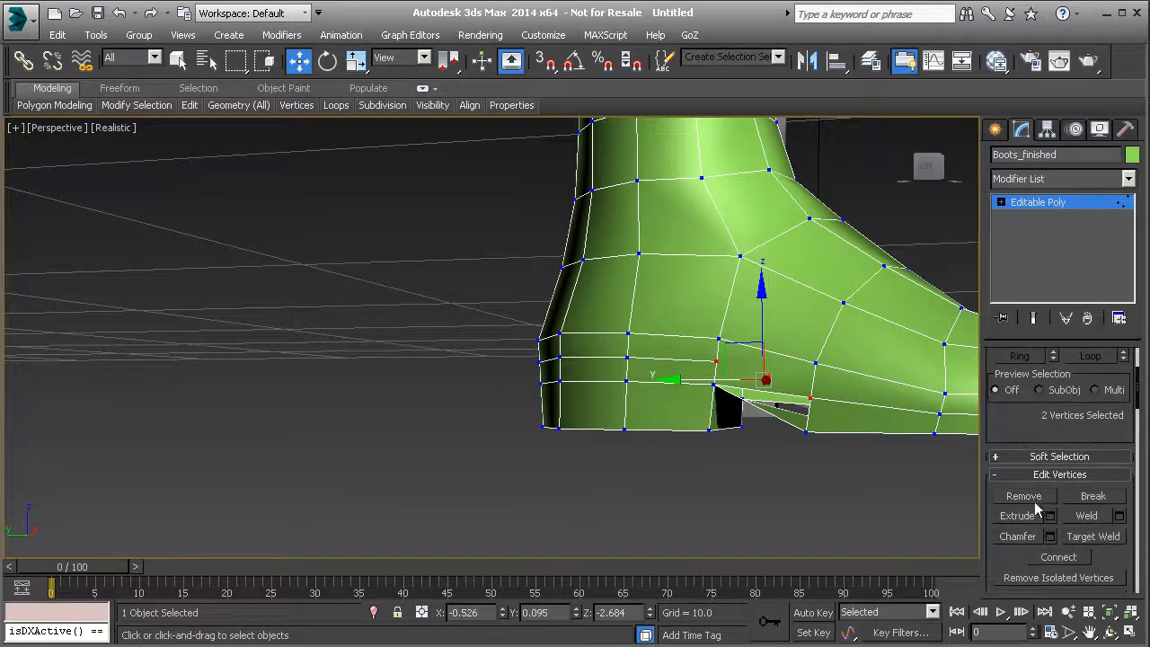
pyautogui.keyDown('alt'); pyautogui.moveTo(695, 411); pyautogui.dragTo(755, 410, button='middle'); pyautogui.keyUp('alt')
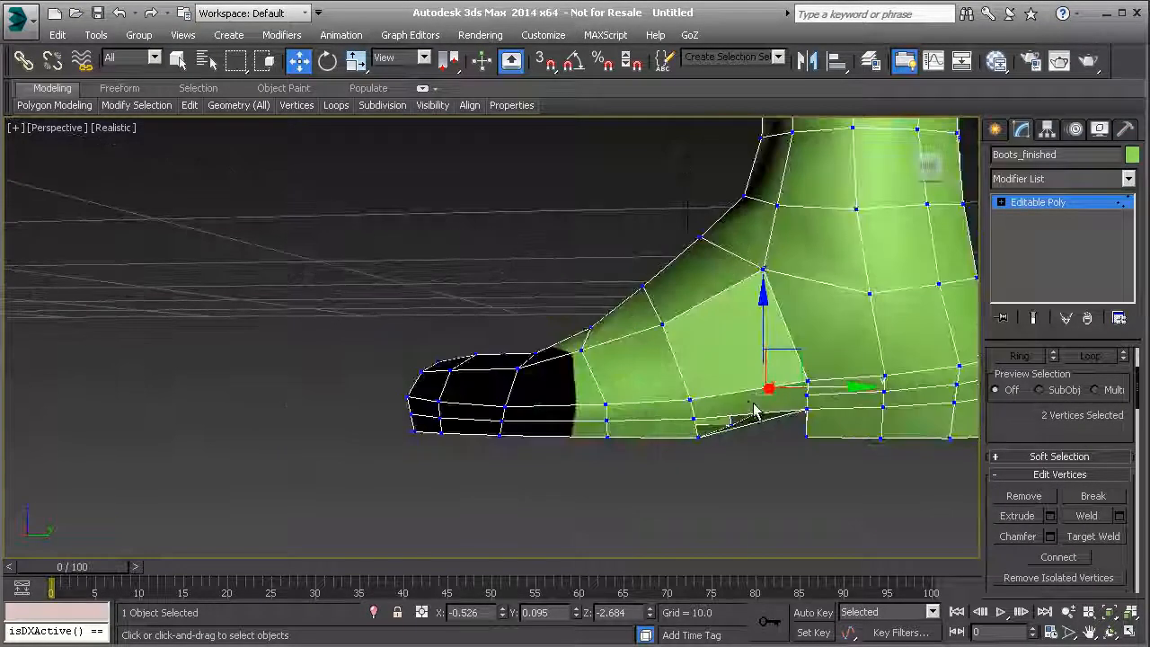
pyautogui.click(693, 417)
pyautogui.keyDown('ctrl'); pyautogui.click(807, 392); pyautogui.keyUp('ctrl')
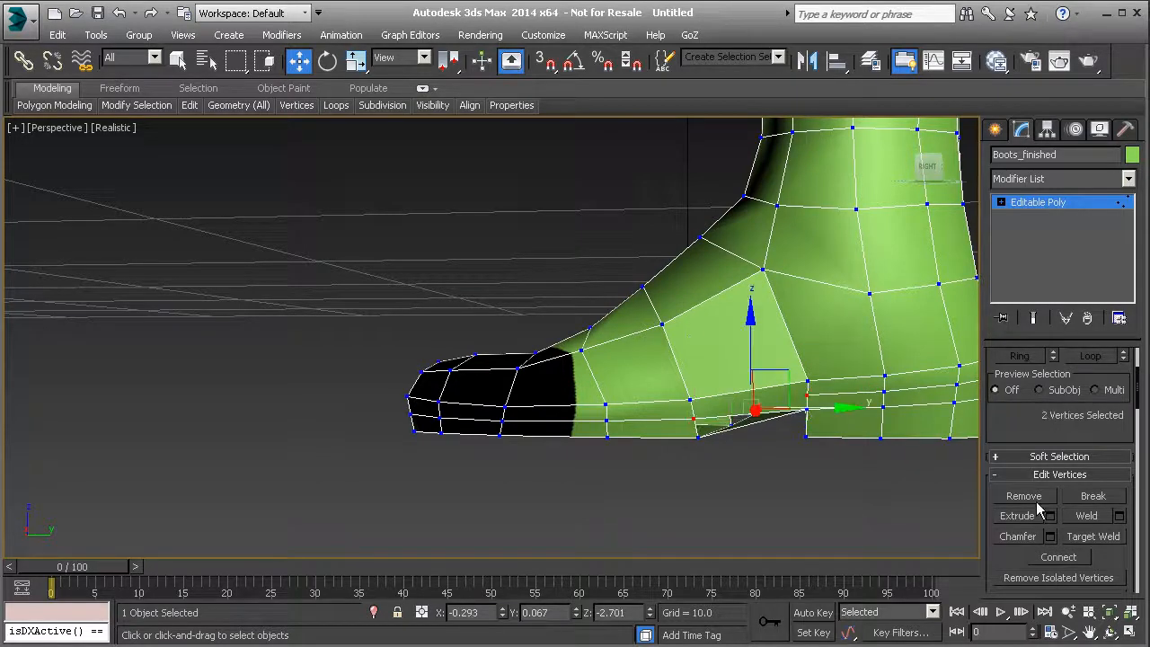
pyautogui.keyDown('alt'); pyautogui.moveTo(877, 498); pyautogui.dragTo(784, 415, button='middle'); pyautogui.keyUp('alt')
# Delete the triangular polygons beneath the new diagonal edges on both sides of the arch.
pyautogui.press('4')
pyautogui.click(779, 415)
pyautogui.click(779, 405)
pyautogui.keyDown('alt'); pyautogui.moveTo(787, 418); pyautogui.dragTo(655, 404, button='middle'); pyautogui.keyUp('alt')
pyautogui.keyDown('ctrl'); pyautogui.click(671, 349); pyautogui.keyUp('ctrl')
pyautogui.keyDown('alt'); pyautogui.moveTo(671, 348); pyautogui.dragTo(661, 373, button='middle'); pyautogui.keyUp('alt')
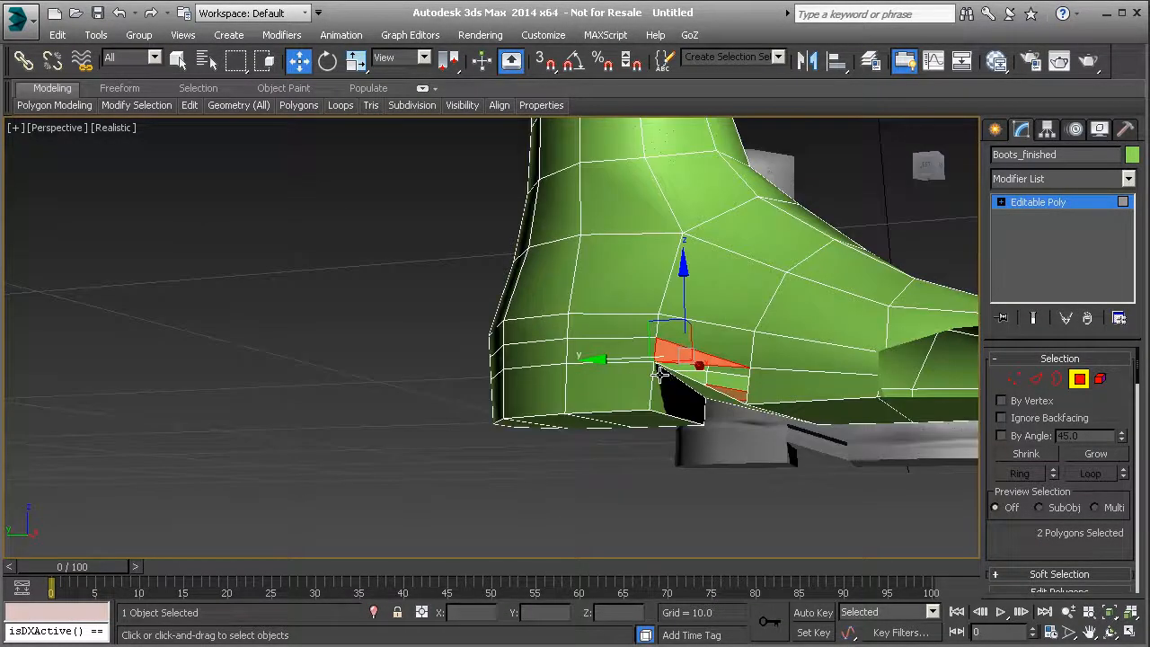
pyautogui.click(660, 373)
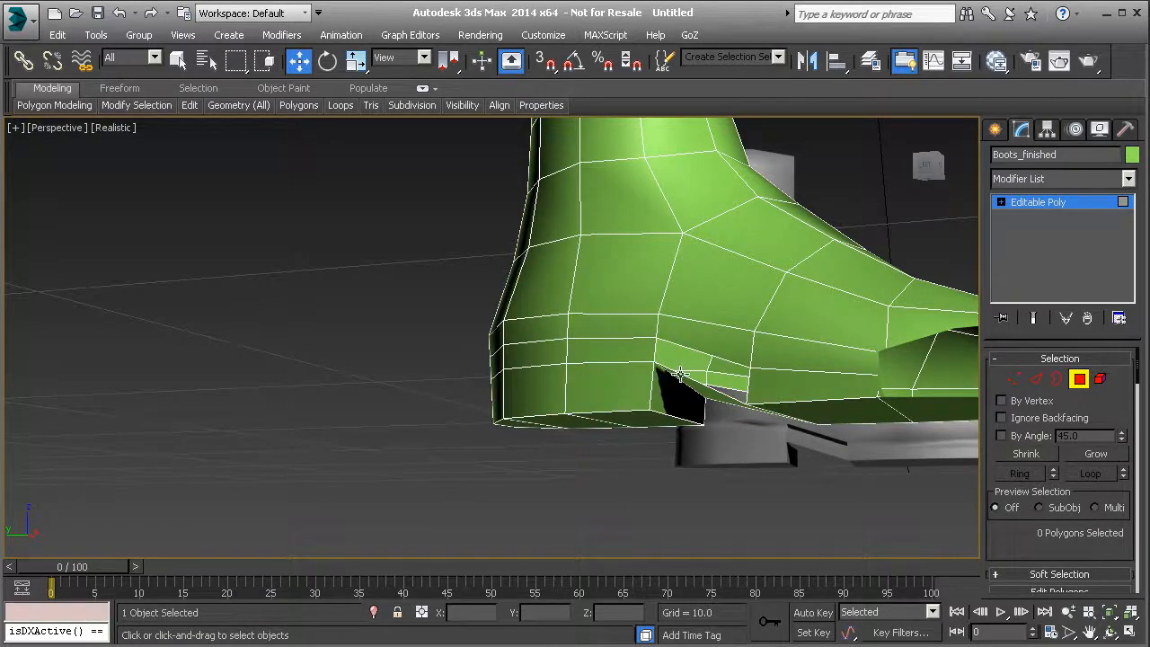
# Cap the open borders on both sides of the arch beneath the new diagonal edges.
pyautogui.click(682, 375)
pyautogui.press('3')
pyautogui.click(697, 375)
pyautogui.click(694, 380)
pyautogui.keyDown('alt'); pyautogui.moveTo(774, 411); pyautogui.dragTo(717, 409, button='middle'); pyautogui.keyUp('alt')
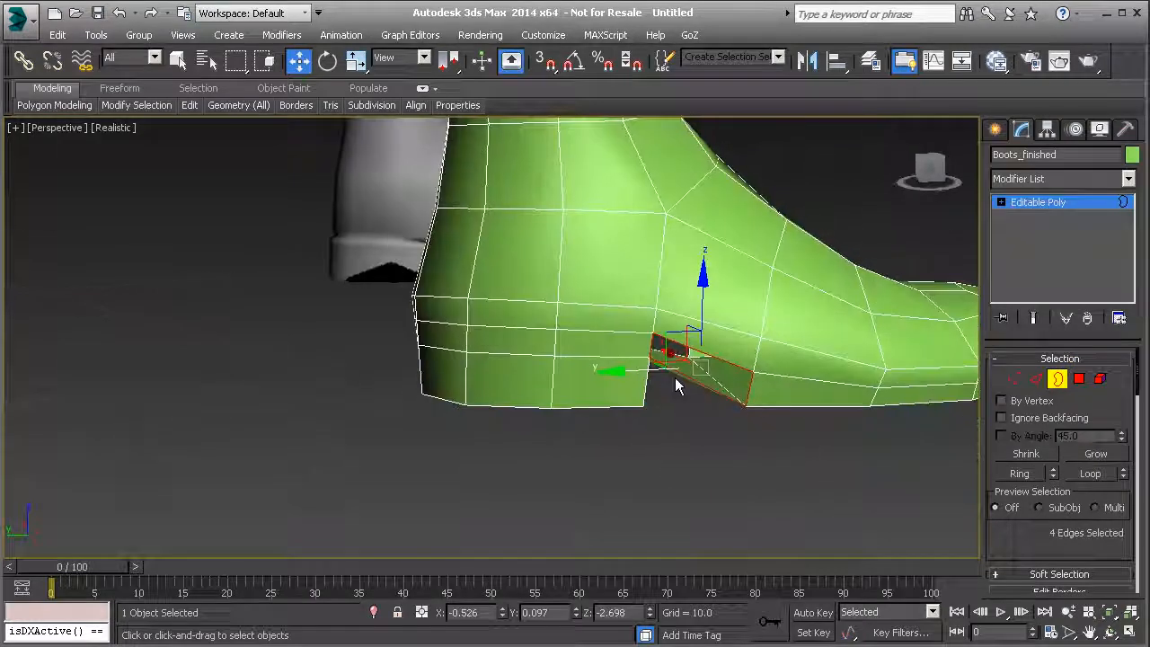
pyautogui.scroll(-3, 1094, 471)
pyautogui.click(1106, 521)
pyautogui.keyDown('alt'); pyautogui.moveTo(609, 429); pyautogui.dragTo(593, 405, button='middle'); pyautogui.keyUp('alt')
pyautogui.click(597, 390)
pyautogui.click(1087, 512)
pyautogui.keyDown('alt'); pyautogui.moveTo(744, 423); pyautogui.dragTo(683, 362, button='middle'); pyautogui.keyUp('alt')
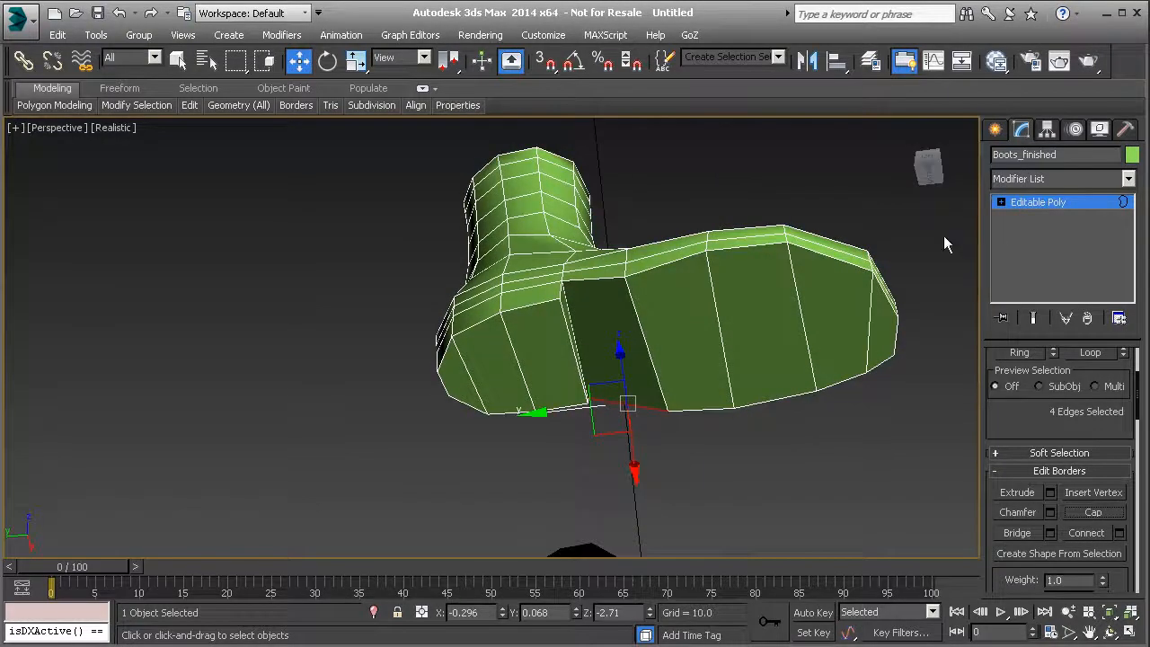
# Select the four corner vertices of the heel's front face for planar alignment.
pyautogui.press('1')
pyautogui.keyDown('alt'); pyautogui.moveTo(576, 313); pyautogui.dragTo(601, 370, button='middle'); pyautogui.keyUp('alt')
pyautogui.click(600, 340)
pyautogui.keyDown('ctrl'); pyautogui.click(597, 375); pyautogui.keyUp('ctrl')
pyautogui.keyDown('alt'); pyautogui.moveTo(646, 413); pyautogui.dragTo(601, 351, button='middle'); pyautogui.keyUp('alt')
pyautogui.keyDown('ctrl'); pyautogui.click(680, 274); pyautogui.keyUp('ctrl')
pyautogui.keyDown('ctrl'); pyautogui.click(727, 311); pyautogui.keyUp('ctrl')
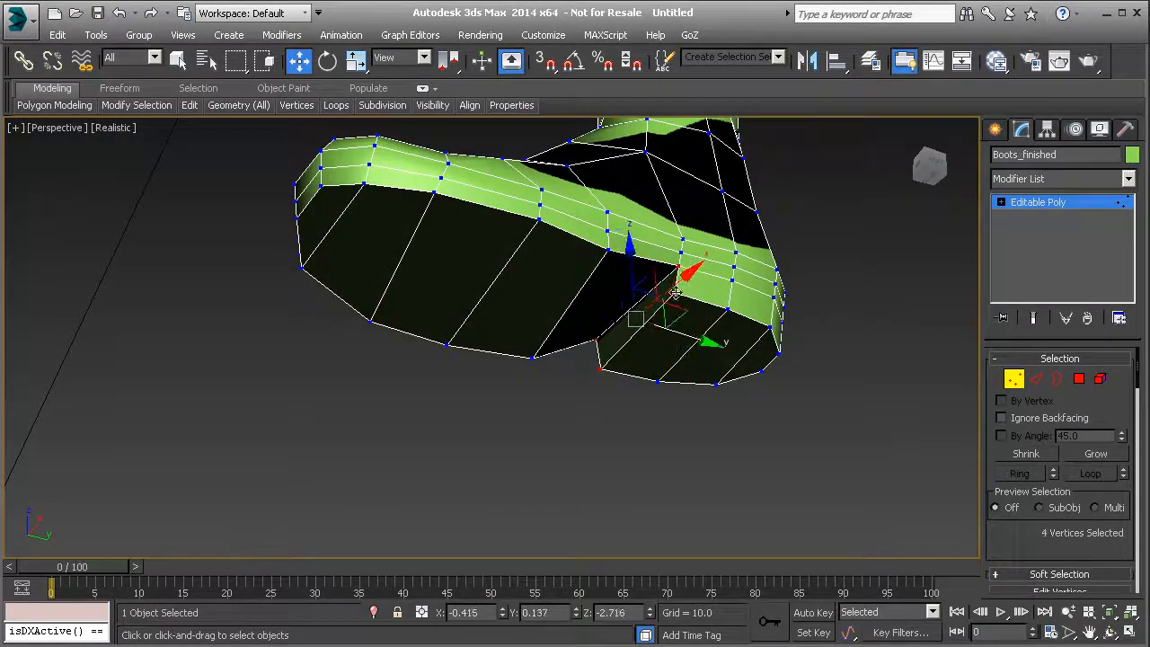
pyautogui.scroll(-5, 1082, 532)
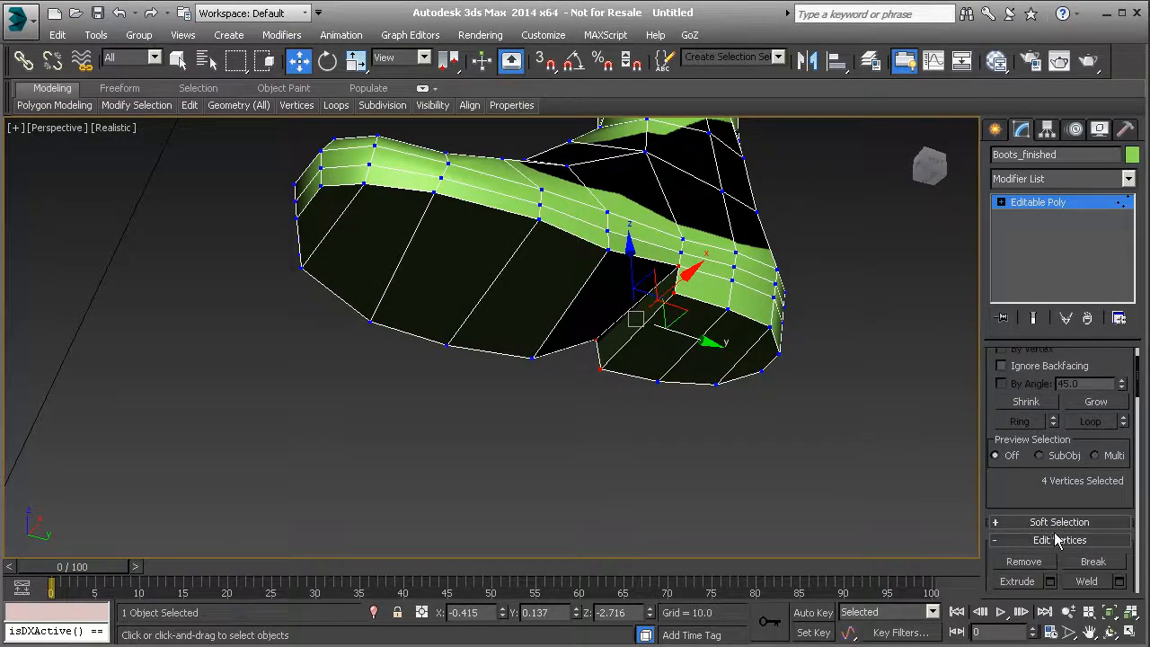
pyautogui.scroll(-3, 1073, 529)
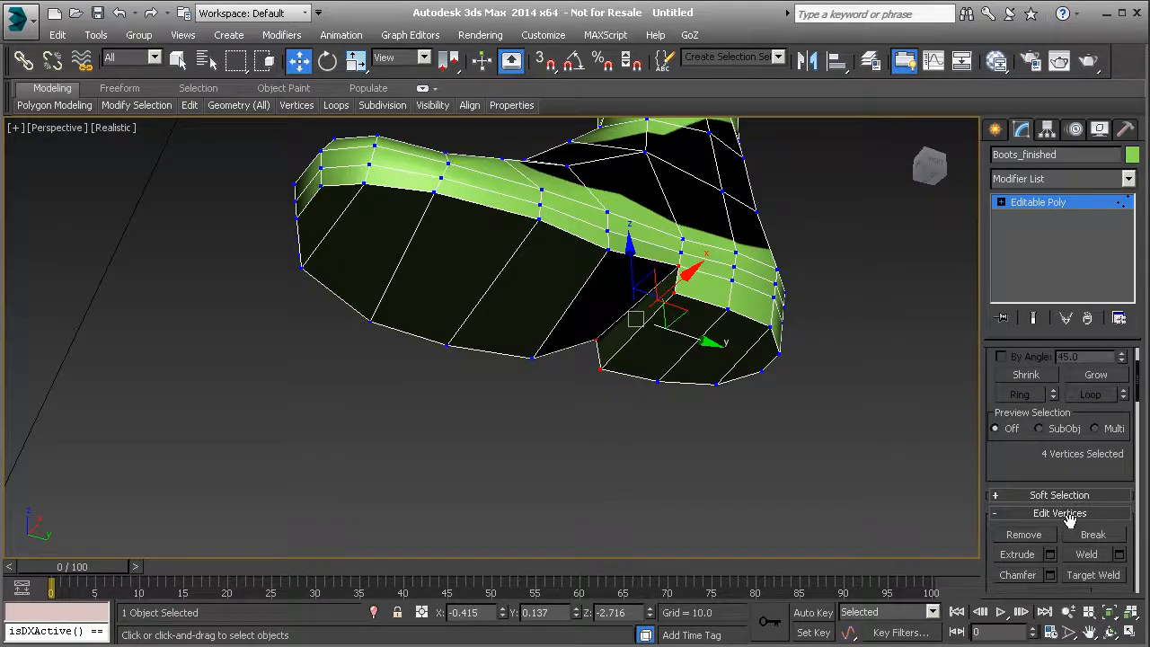
pyautogui.scroll(-12, 1075, 530)
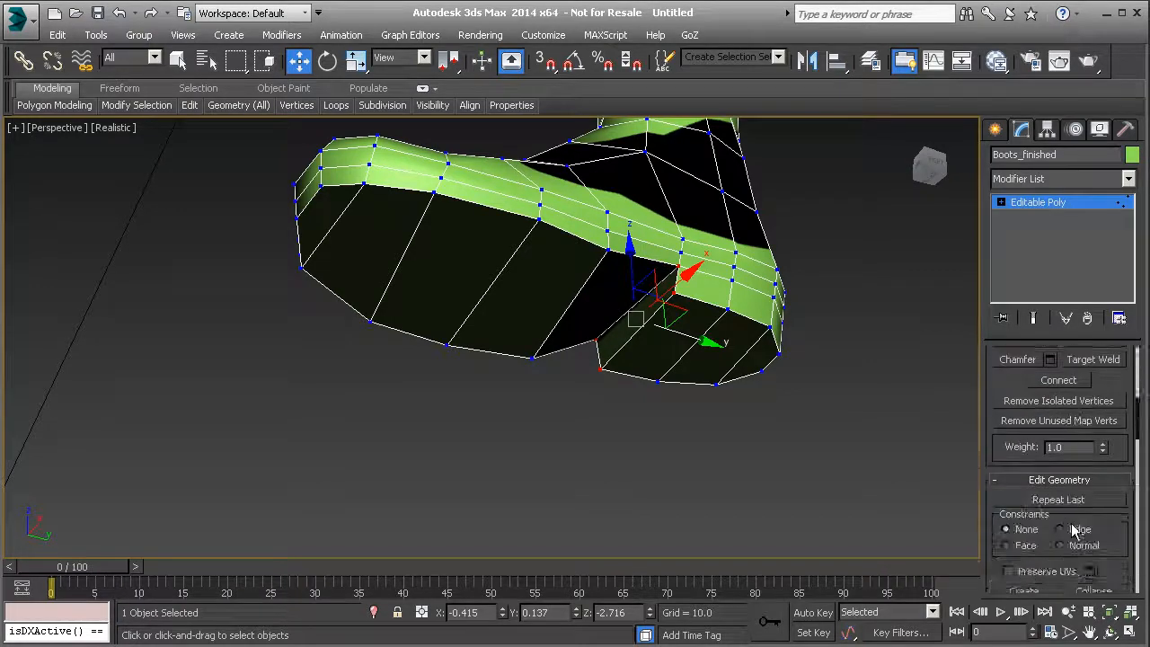
# Select the vertices along the toe-side end of the arch recess and shift them about 0.011 along Y toward the heel.
pyautogui.keyDown('alt'); pyautogui.moveTo(724, 380); pyautogui.dragTo(586, 342, button='middle'); pyautogui.keyUp('alt')
pyautogui.click(571, 346)
pyautogui.keyDown('alt'); pyautogui.moveTo(543, 348); pyautogui.dragTo(638, 339, button='middle'); pyautogui.keyUp('alt')
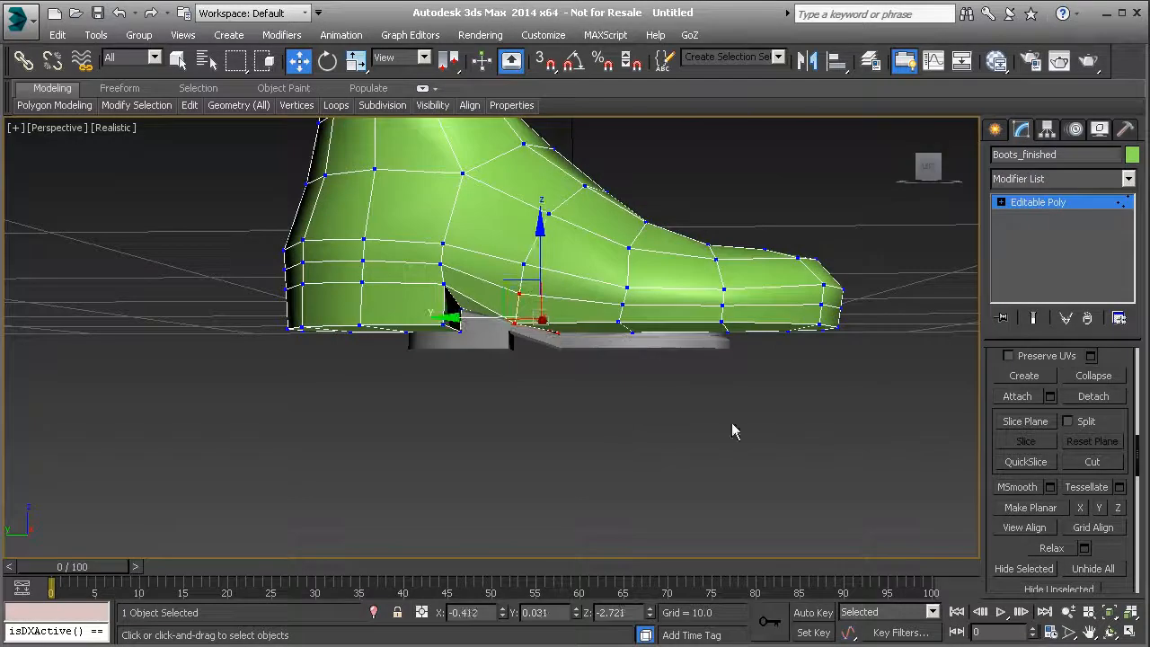
pyautogui.keyDown('alt'); pyautogui.moveTo(757, 452); pyautogui.dragTo(630, 343, button='middle'); pyautogui.keyUp('alt')
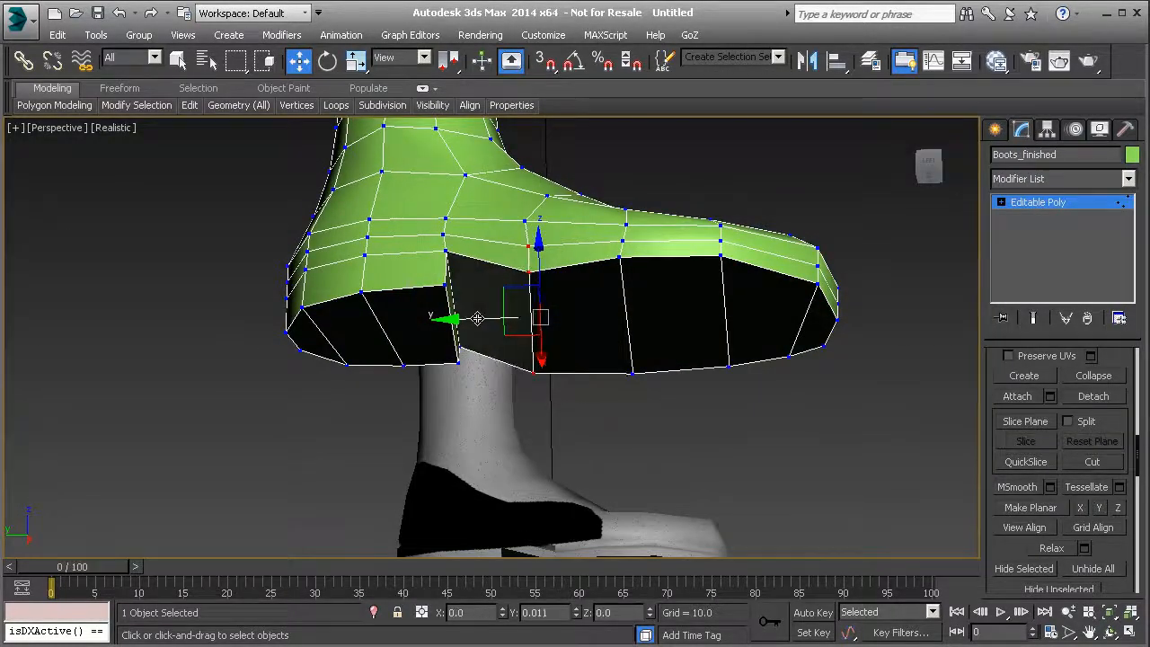
# Shift the inner-side vertices at the toe end of the arch by about 0.023 in Y and 0.008 in Z.
pyautogui.keyDown('alt'); pyautogui.moveTo(555, 287); pyautogui.dragTo(470, 449, button='middle'); pyautogui.keyUp('alt')
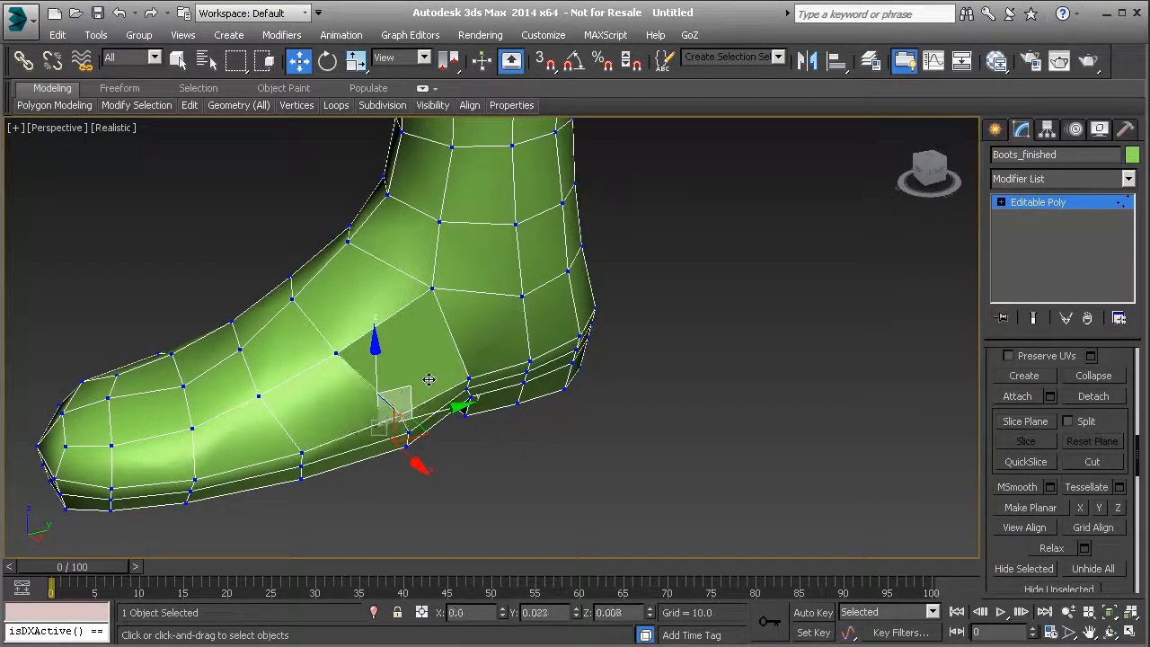
pyautogui.keyDown('alt'); pyautogui.moveTo(433, 380); pyautogui.dragTo(401, 473, button='middle'); pyautogui.keyUp('alt')
pyautogui.moveTo(396, 452); pyautogui.dragTo(415, 449)
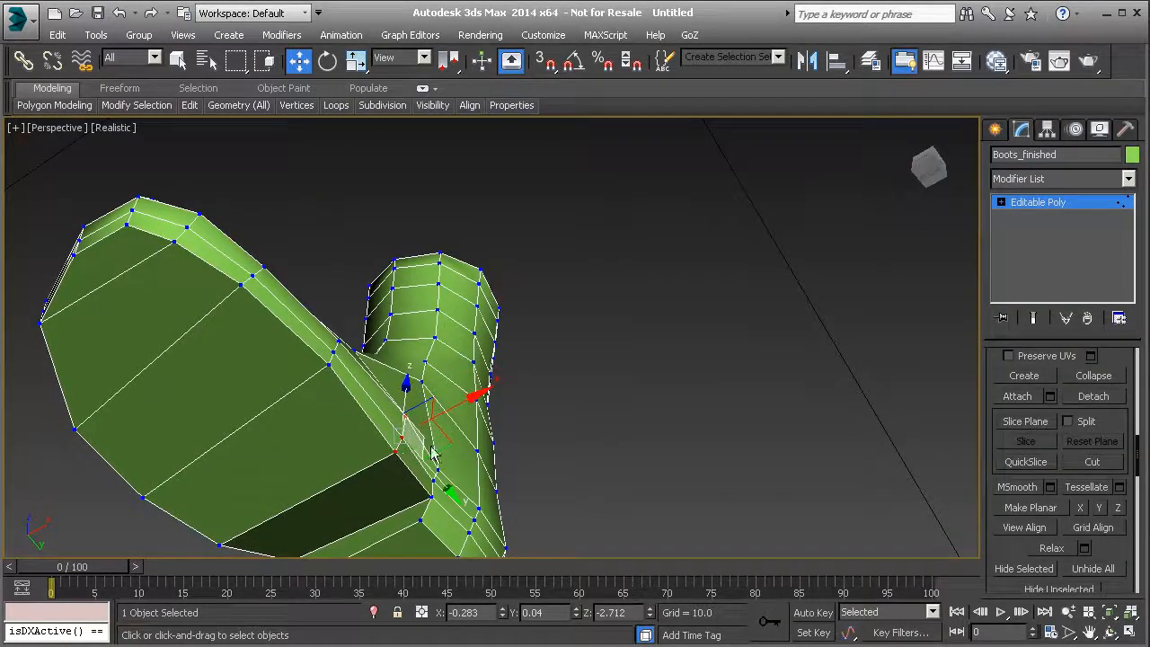
# Select the three inner-side vertices on the heel's bottom rim and shift them about 0.004 along X.
pyautogui.keyDown('alt'); pyautogui.moveTo(448, 409); pyautogui.dragTo(503, 393, button='middle'); pyautogui.keyUp('alt')
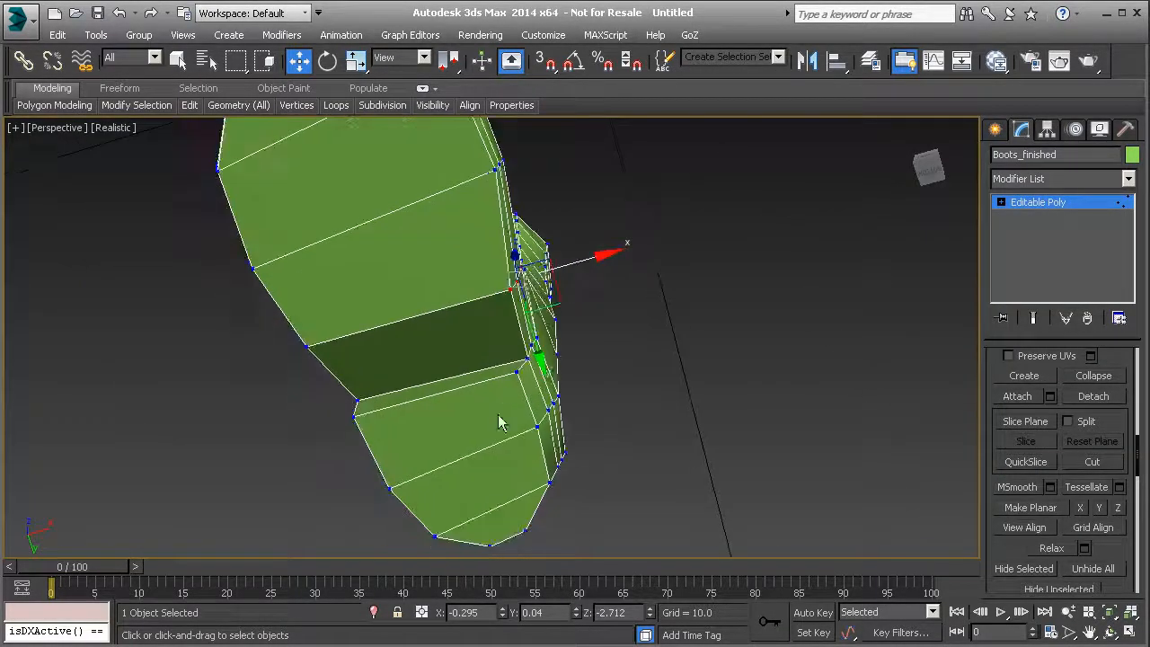
pyautogui.keyDown('alt'); pyautogui.moveTo(487, 251); pyautogui.dragTo(477, 373, button='middle'); pyautogui.keyUp('alt')
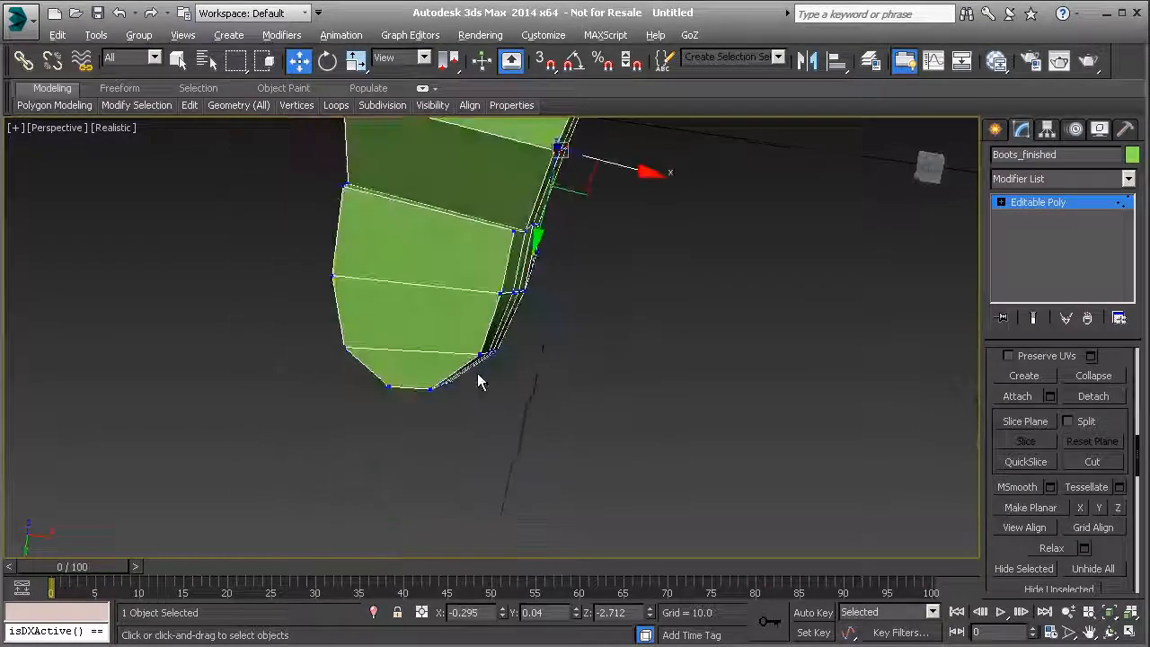
pyautogui.click(509, 227)
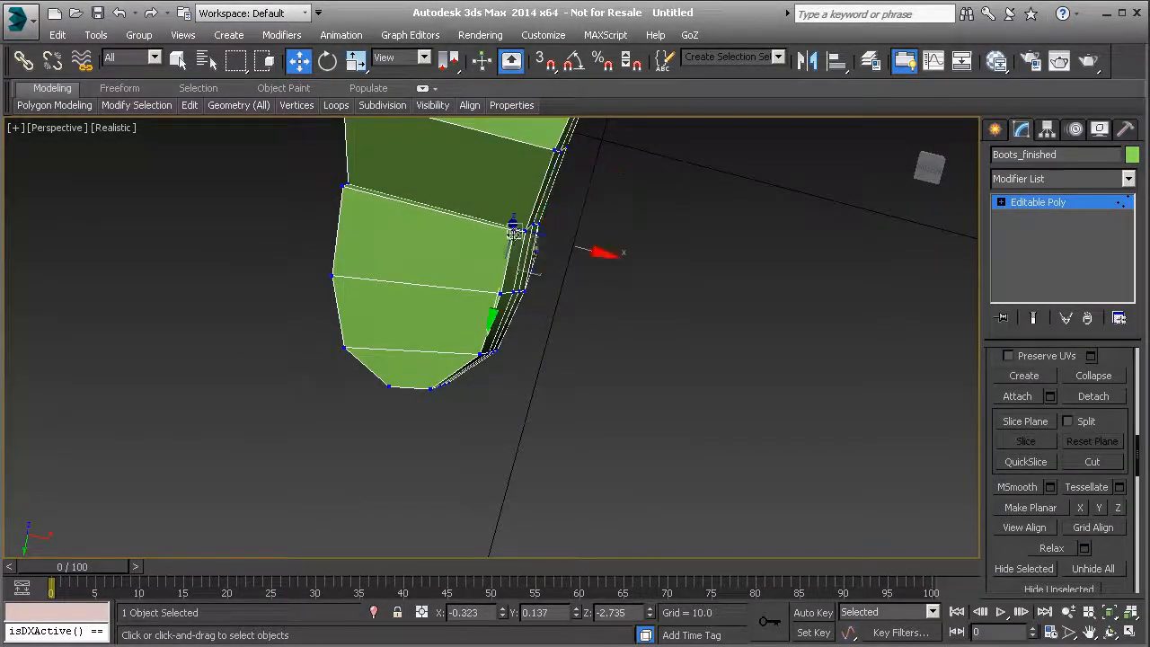
pyautogui.moveTo(504, 295); pyautogui.dragTo(483, 352)
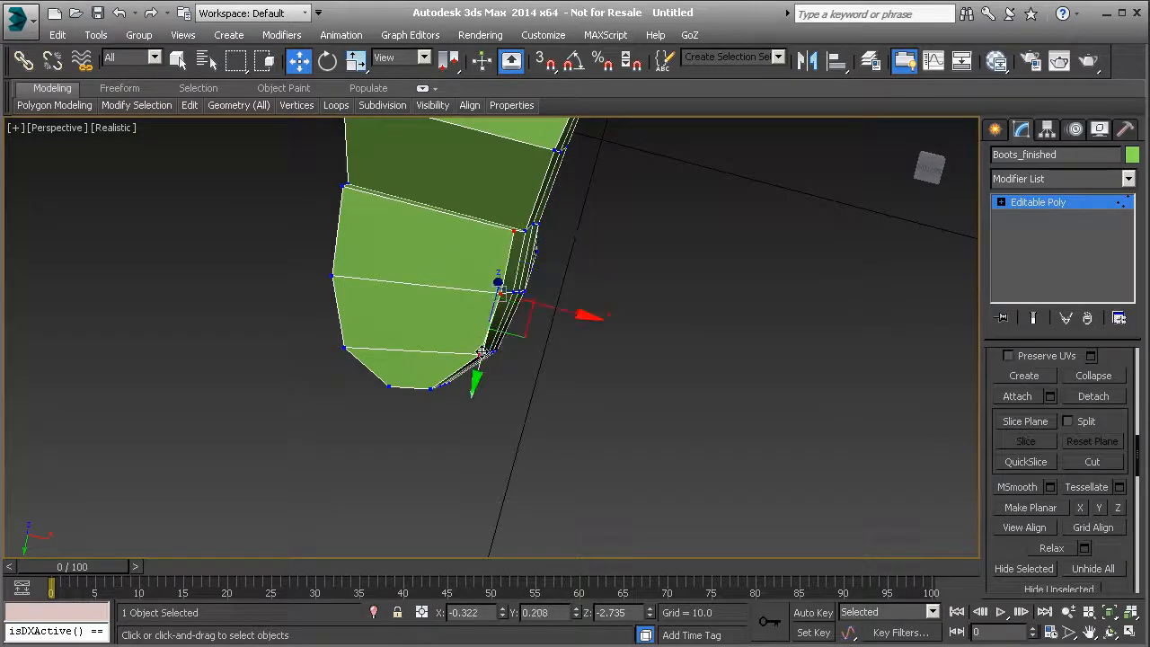
pyautogui.moveTo(550, 306); pyautogui.dragTo(555, 307)
pyautogui.keyDown('alt'); pyautogui.moveTo(536, 305); pyautogui.dragTo(403, 367, button='middle'); pyautogui.keyUp('alt')
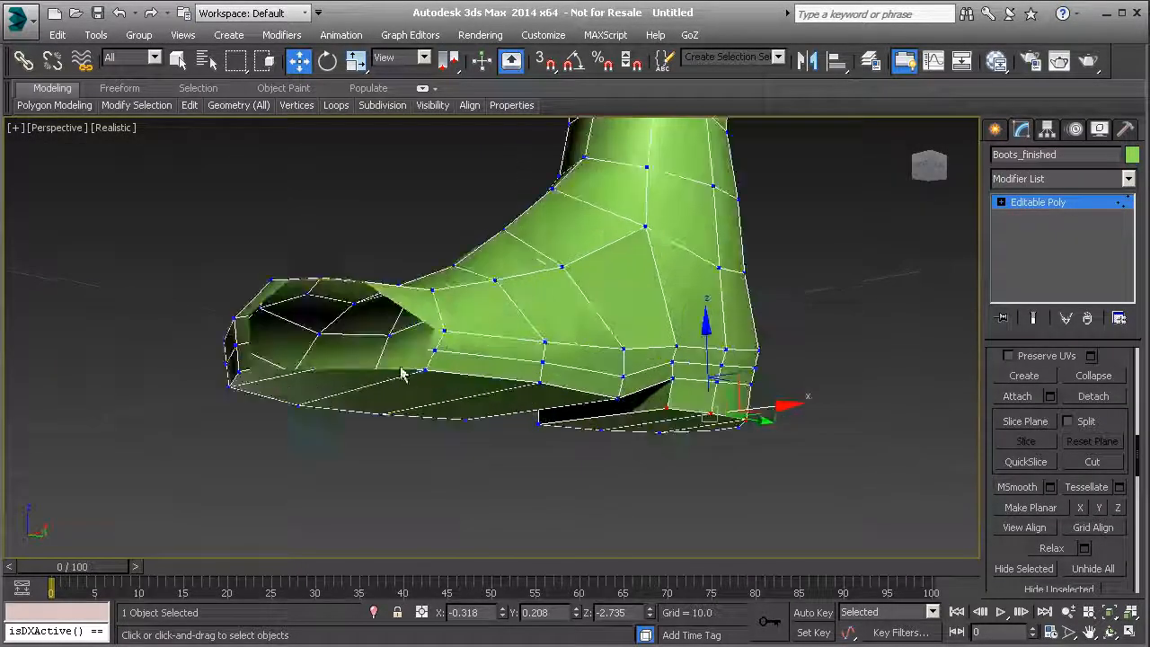
# Insert a SwiftLoop edge loop around the boot just above the sole.
pyautogui.keyDown('alt'); pyautogui.moveTo(513, 398); pyautogui.dragTo(542, 401, button='middle'); pyautogui.keyUp('alt')
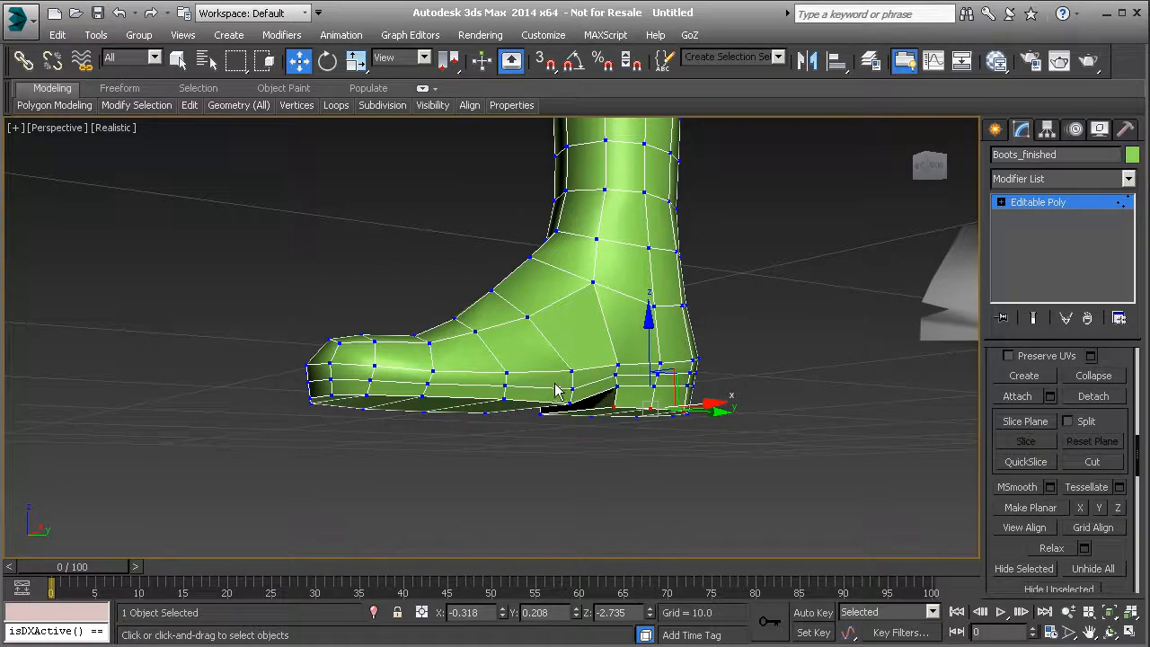
pyautogui.keyDown('alt'); pyautogui.moveTo(554, 392); pyautogui.dragTo(610, 383, button='middle'); pyautogui.keyUp('alt')
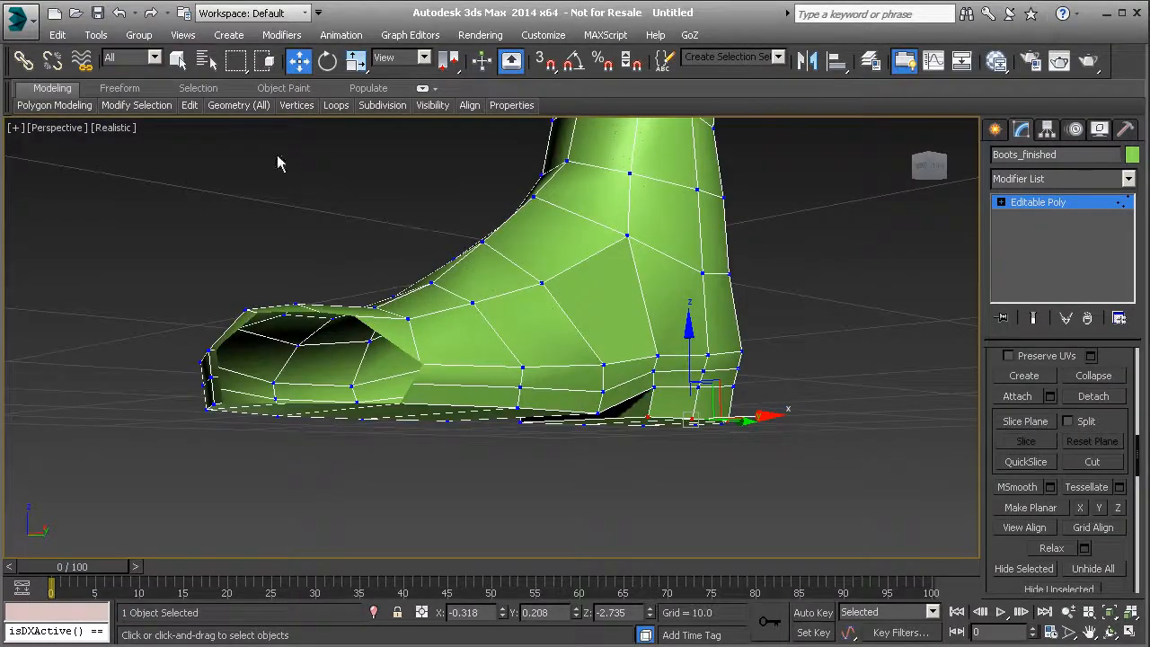
pyautogui.moveTo(190, 111)
pyautogui.click(332, 154)
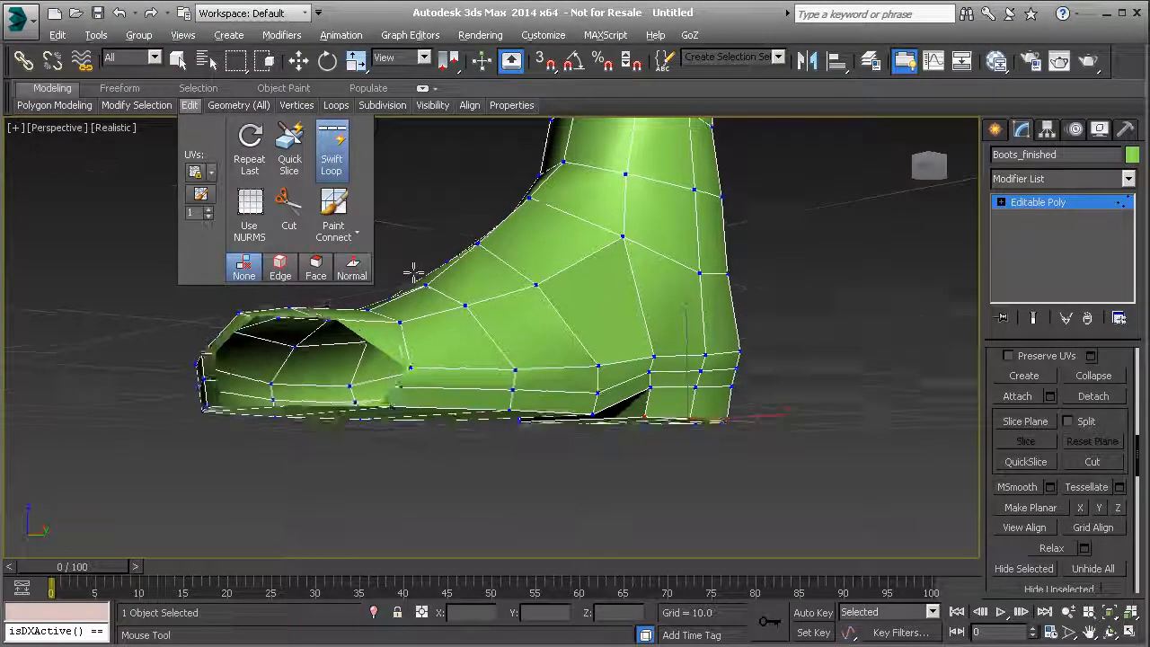
pyautogui.scroll(-3, 410, 307)
pyautogui.scroll(4, 449, 356)
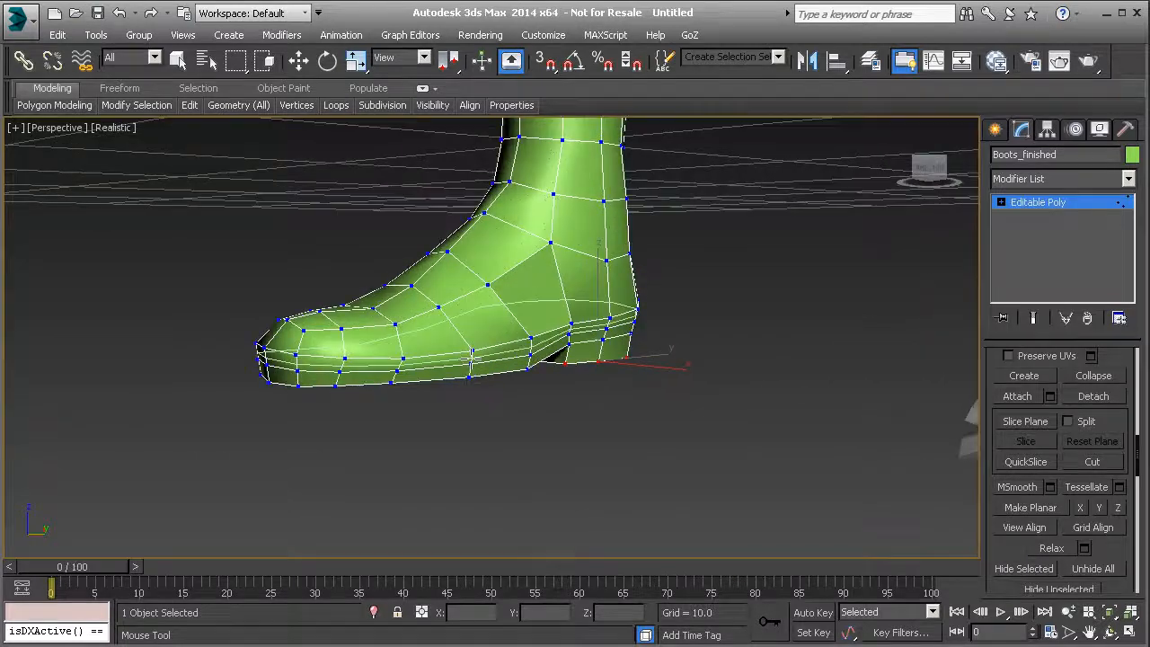
pyautogui.click(472, 360)
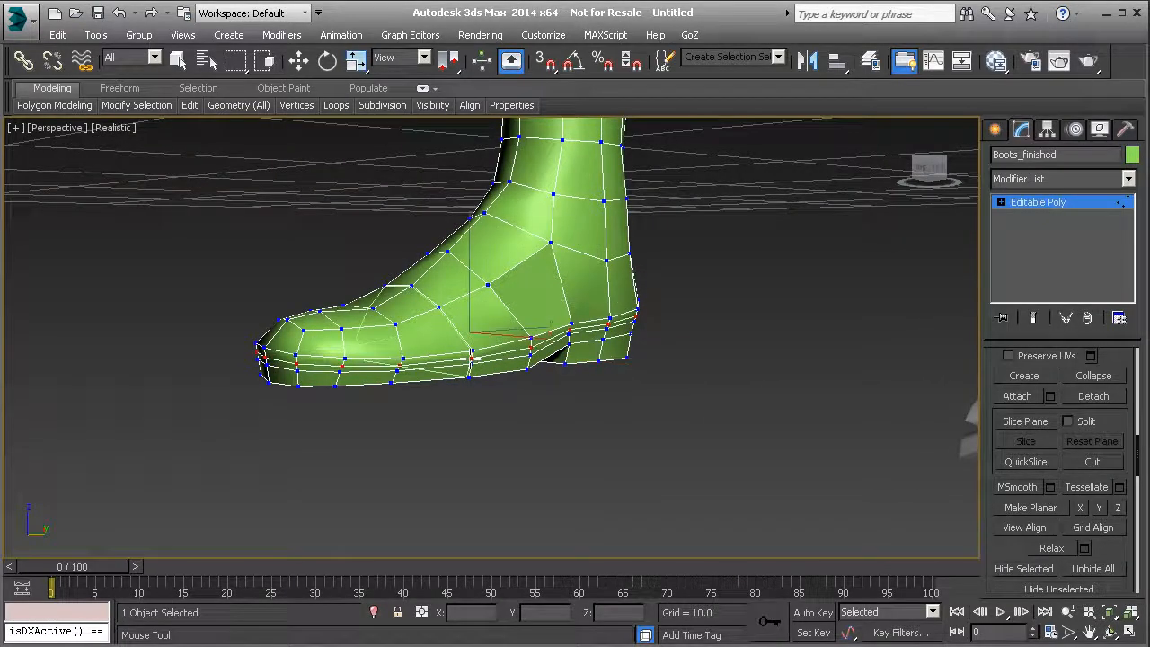
# Scale the new edge loop above the sole inward to form a groove, using 95% along X.
pyautogui.press('w')
pyautogui.press('2')
pyautogui.keyDown('alt'); pyautogui.moveTo(460, 365); pyautogui.dragTo(476, 334, button='middle'); pyautogui.keyUp('alt')
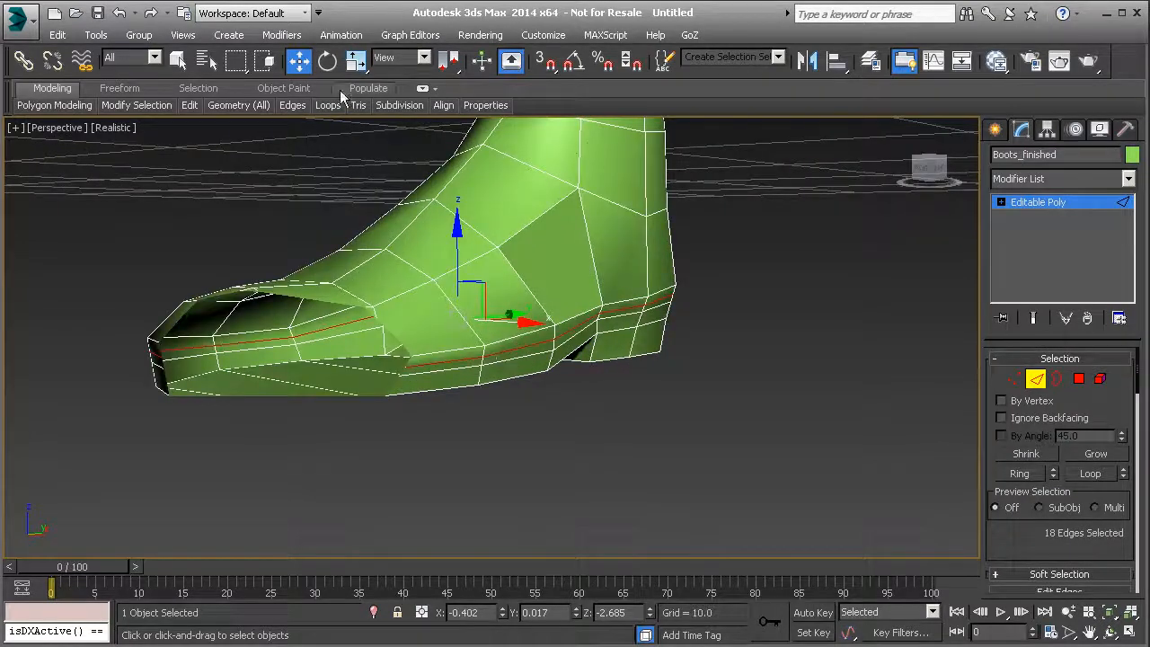
pyautogui.click(355, 60)
pyautogui.keyDown('alt'); pyautogui.moveTo(449, 260); pyautogui.dragTo(459, 315, button='middle'); pyautogui.keyUp('alt')
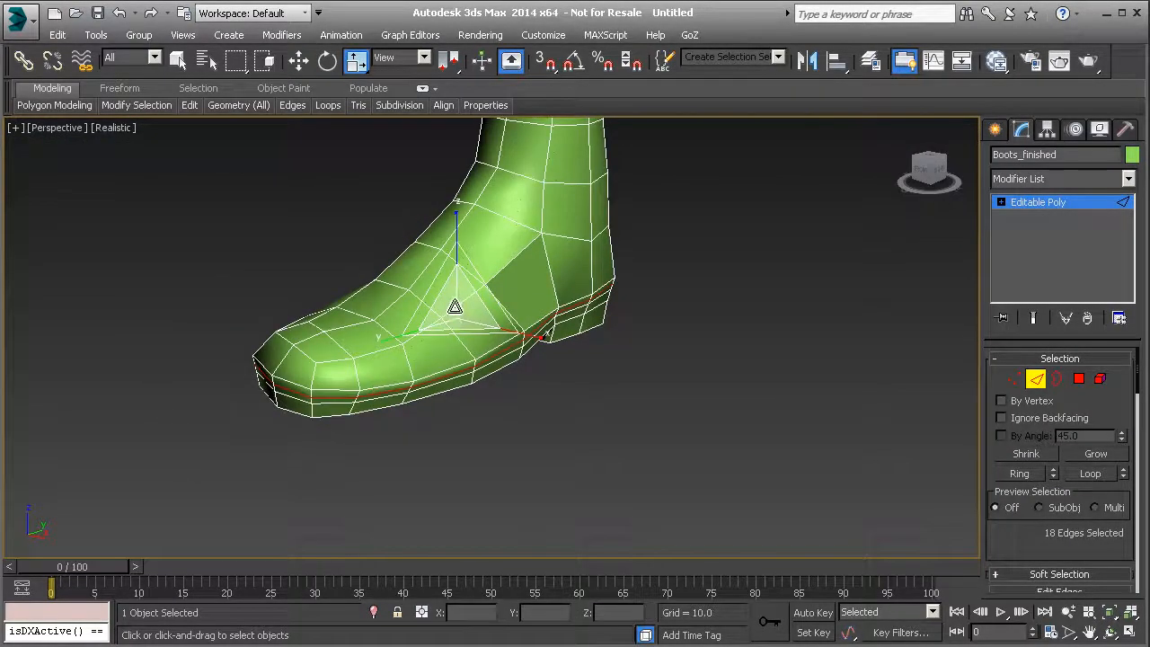
pyautogui.moveTo(454, 308); pyautogui.dragTo(454, 310)
pyautogui.keyDown('alt'); pyautogui.moveTo(454, 310); pyautogui.dragTo(548, 355, button='middle'); pyautogui.keyUp('alt')
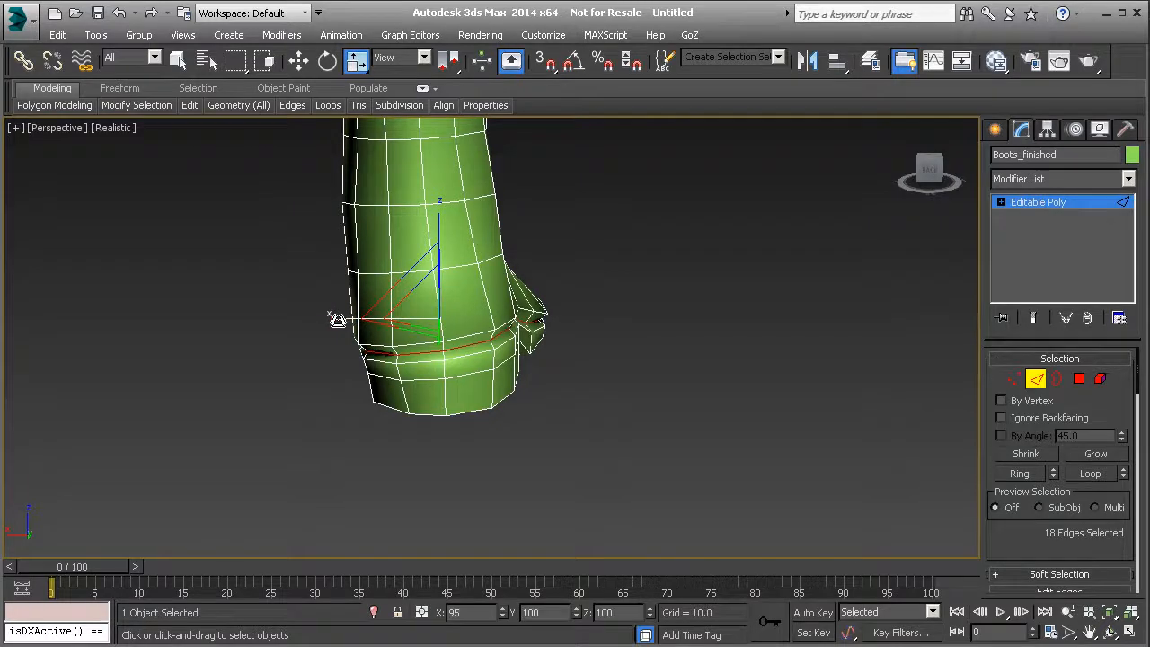
pyautogui.keyDown('alt'); pyautogui.moveTo(316, 324); pyautogui.dragTo(772, 299, button='middle'); pyautogui.keyUp('alt')
pyautogui.keyDown('alt'); pyautogui.moveTo(296, 319); pyautogui.dragTo(324, 319, button='middle'); pyautogui.keyUp('alt')
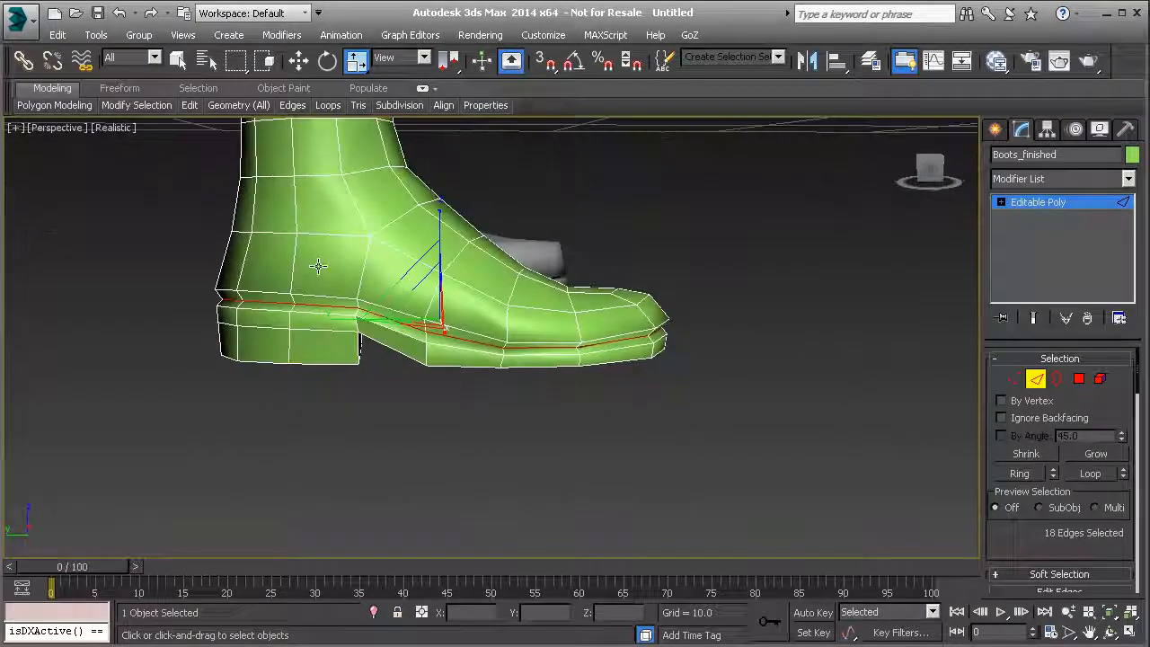
# Add SwiftLoop support loops close to the heel's bottom edge and around the side of the sole.
pyautogui.moveTo(191, 108)
pyautogui.click(334, 151)
pyautogui.keyDown('alt'); pyautogui.moveTo(370, 353); pyautogui.dragTo(350, 362, button='middle'); pyautogui.keyUp('alt')
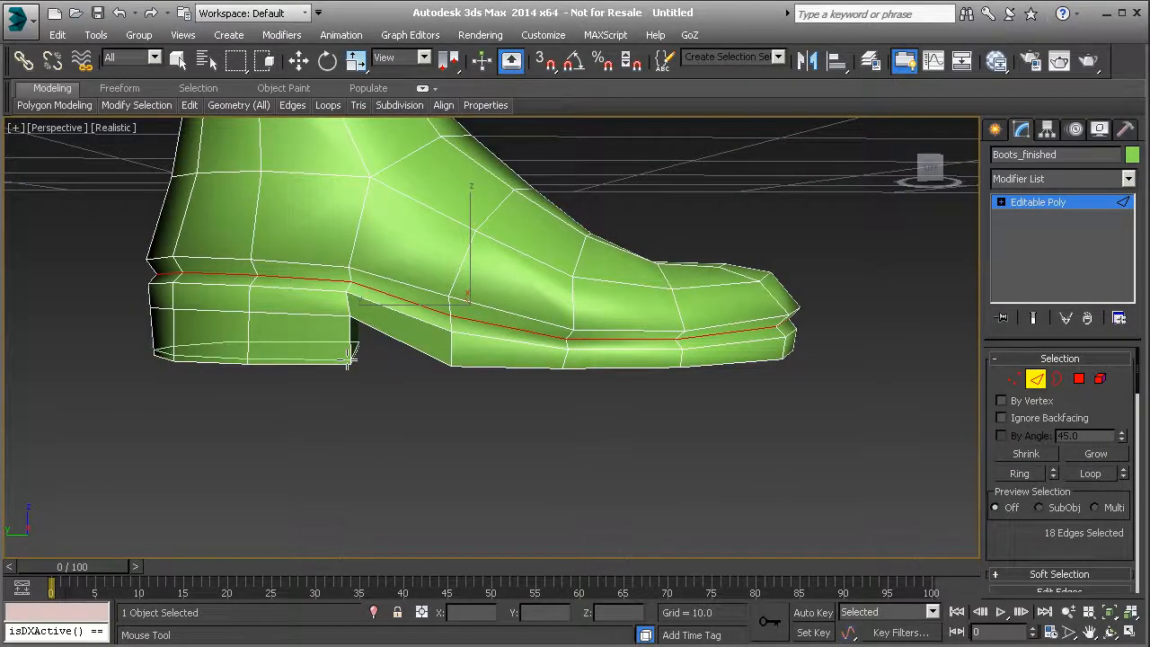
pyautogui.click(349, 308)
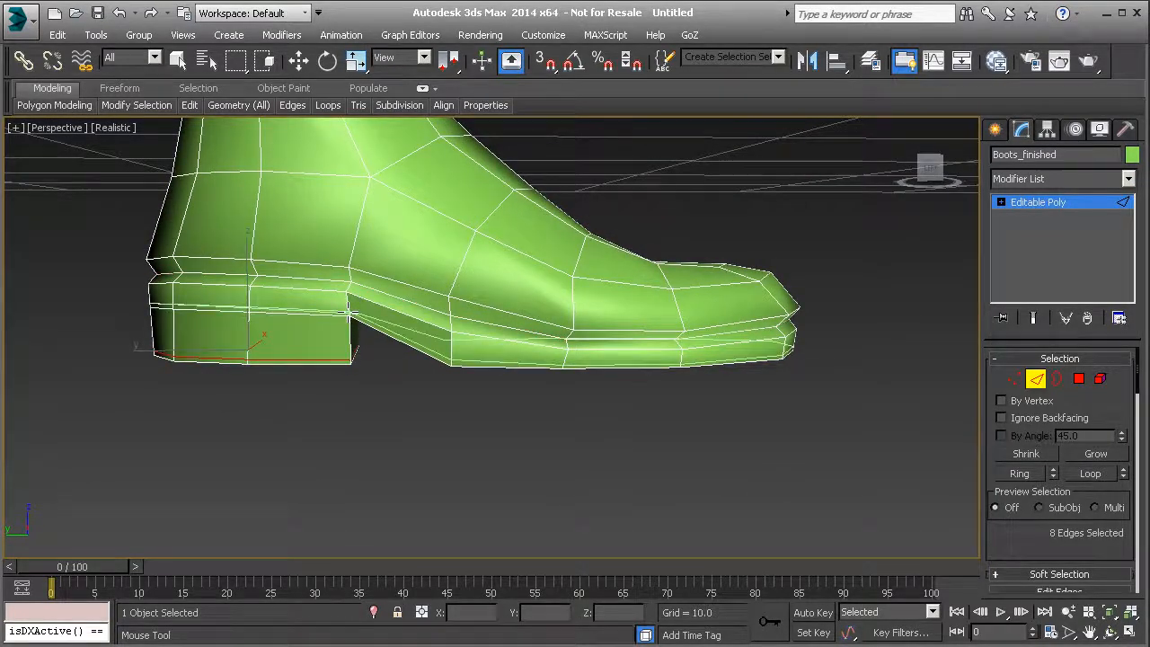
pyautogui.click(495, 354)
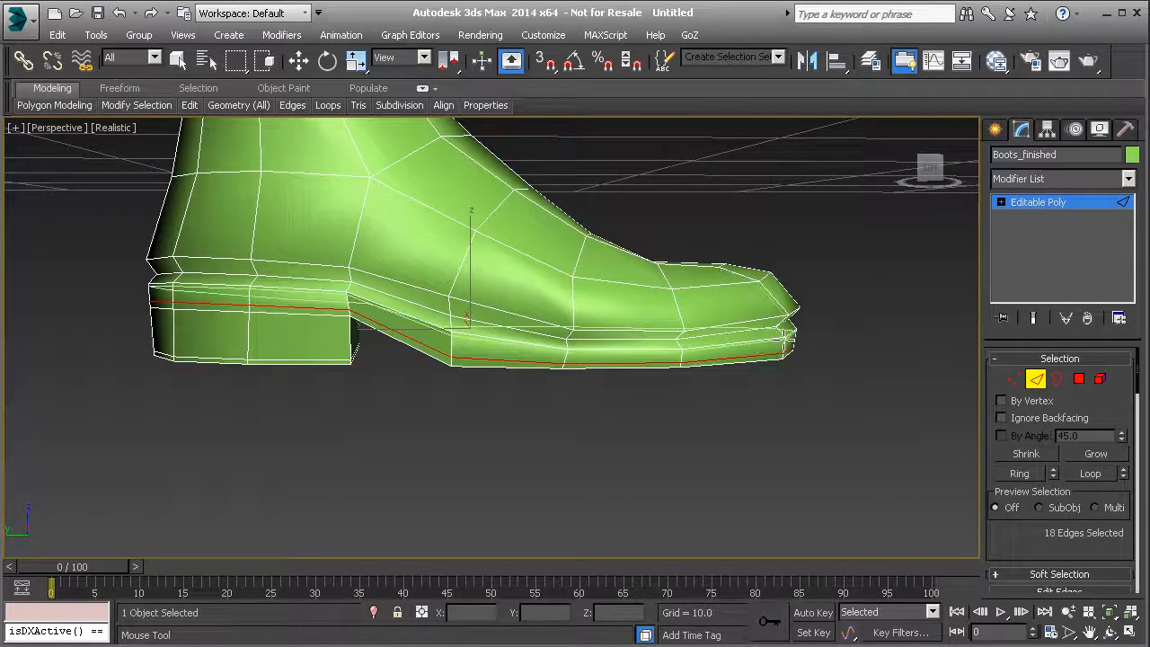
pyautogui.keyDown('alt'); pyautogui.moveTo(282, 337); pyautogui.dragTo(312, 346, button='middle'); pyautogui.keyUp('alt')
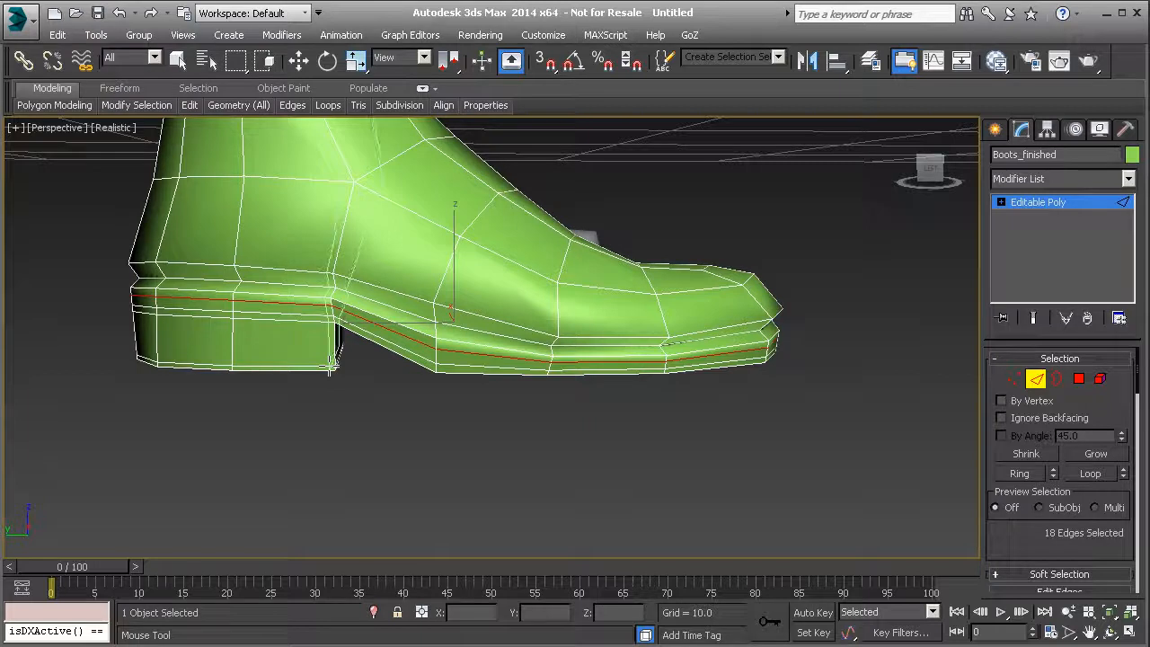
# Insert a vertical SwiftLoop edge loop running from the top of the shaft down through the front half of the heel.
pyautogui.moveTo(337, 243); pyautogui.dragTo(323, 384, button='middle')
pyautogui.scroll(-3, 308, 376)
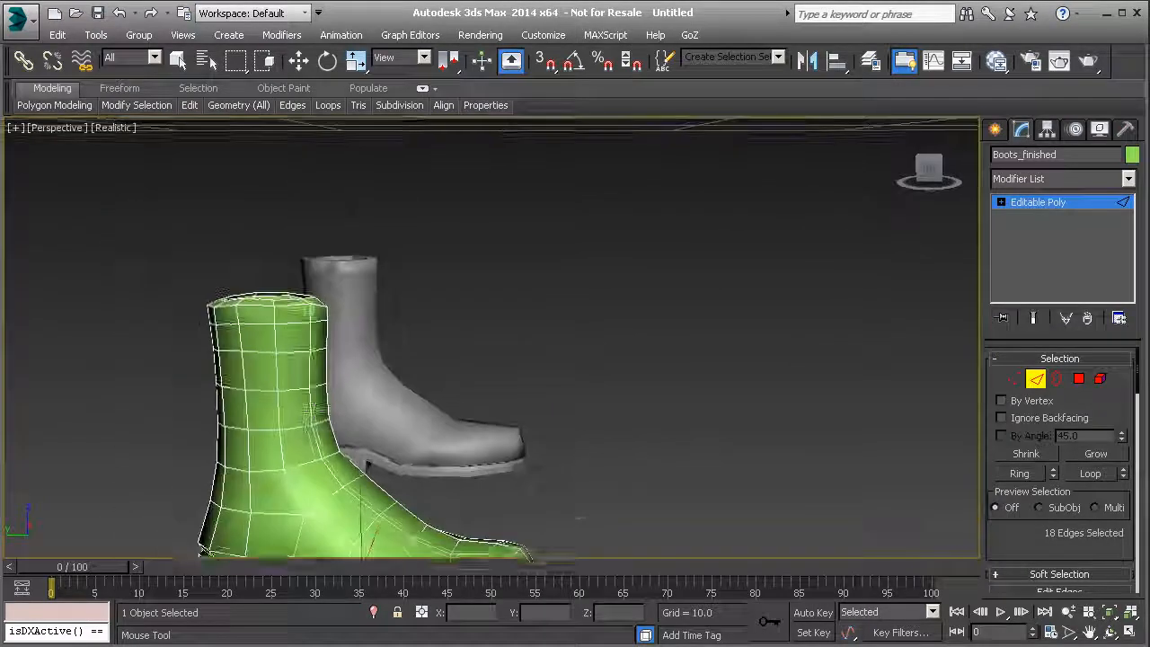
pyautogui.moveTo(276, 329); pyautogui.dragTo(282, 287, button='middle')
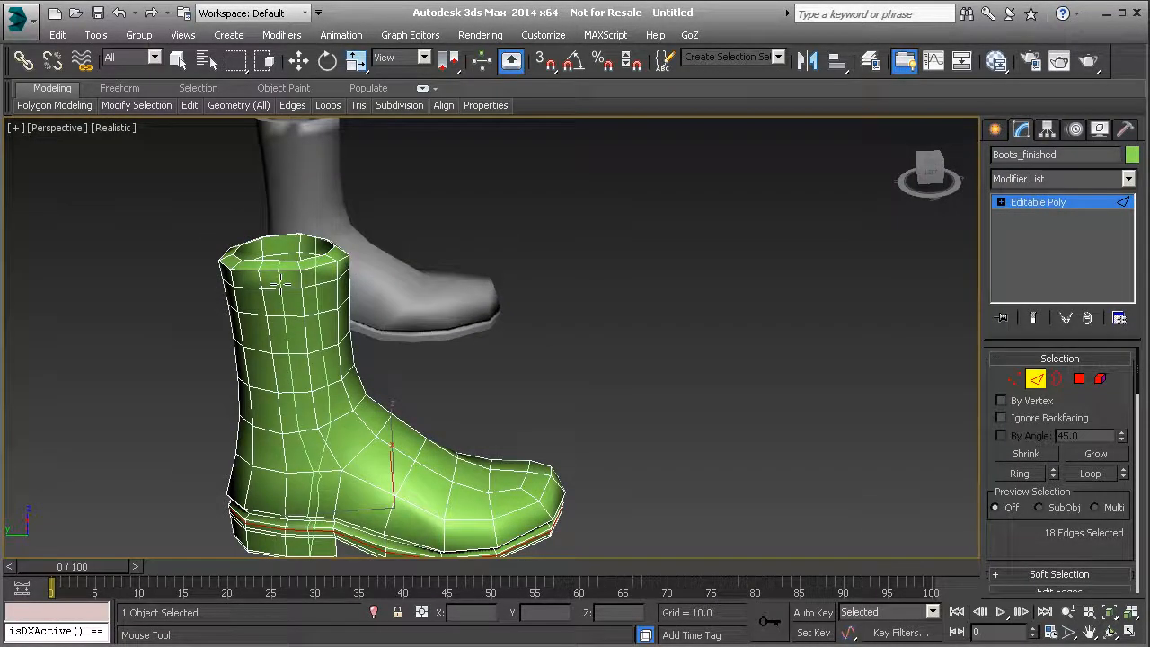
pyautogui.click(281, 283)
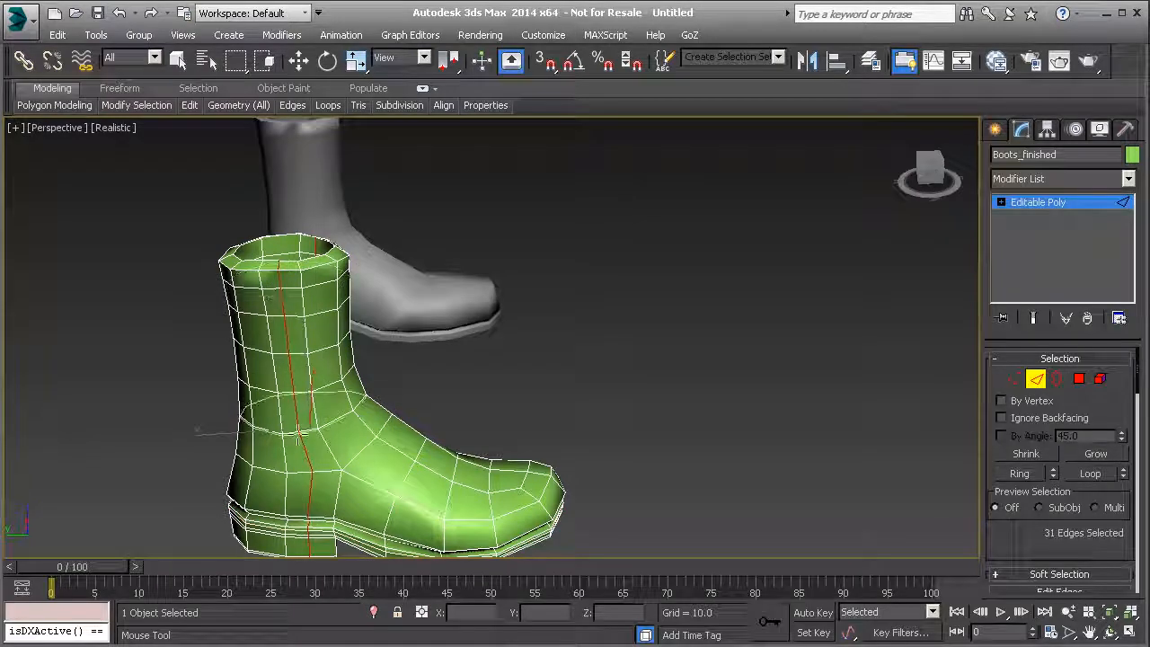
pyautogui.keyDown('alt'); pyautogui.moveTo(306, 463); pyautogui.dragTo(309, 404, button='middle'); pyautogui.keyUp('alt')
pyautogui.moveTo(309, 530); pyautogui.dragTo(334, 357, button='middle')
pyautogui.scroll(2, 335, 355)
pyautogui.scroll(4, 333, 341)
pyautogui.scroll(-2, 335, 337)
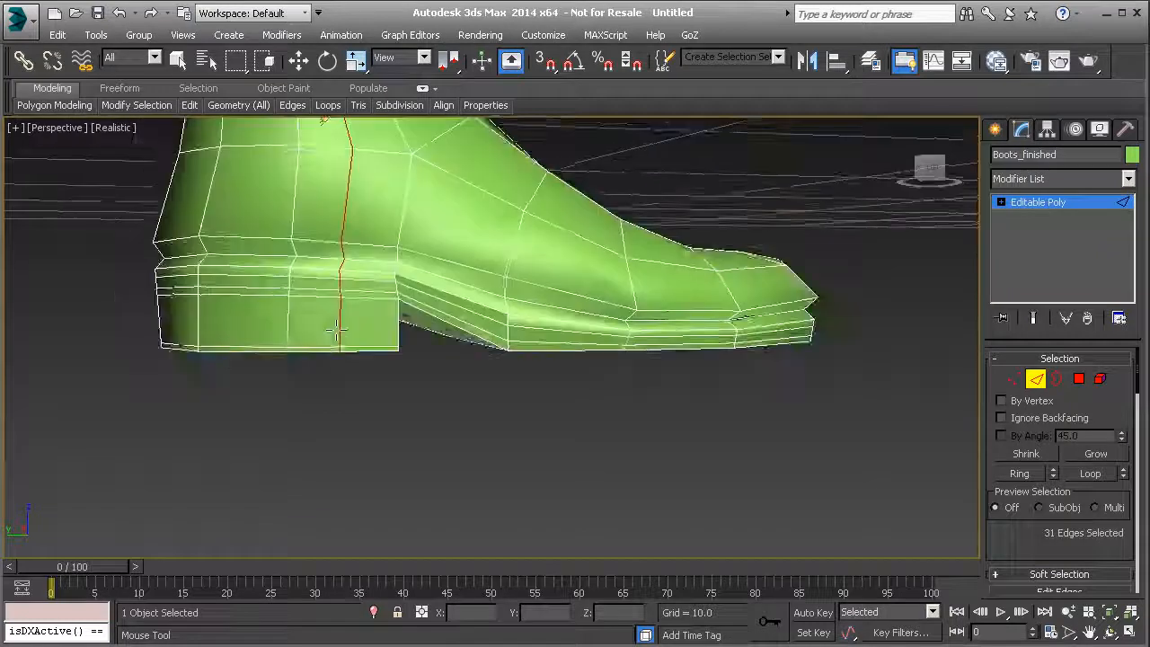
pyautogui.click(346, 342)
# Select the 12 vertices of the new loop on both sides of the heel and shift them about -0.027 along Y toward the heel's front face.
pyautogui.press('1')
pyautogui.press('w')
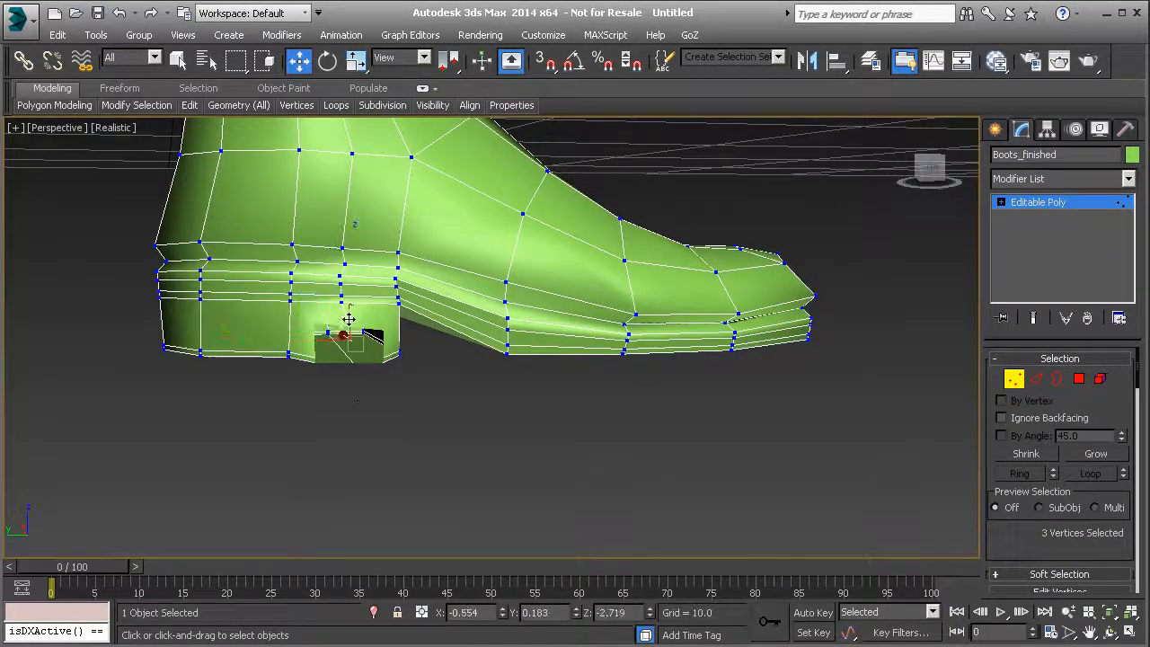
pyautogui.moveTo(355, 402)
pyautogui.keyDown('alt'); pyautogui.mouseDown(button='middle')
pyautogui.moveTo(351, 380)
pyautogui.moveTo(358, 399)
pyautogui.mouseUp(button='middle'); pyautogui.keyUp('alt')
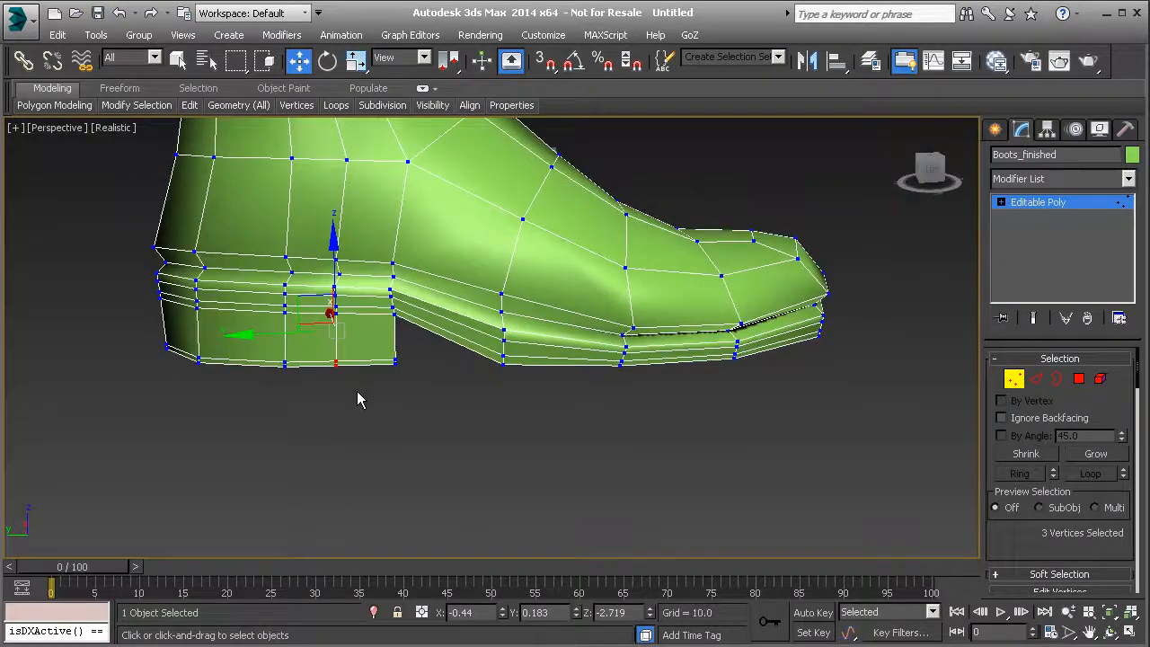
pyautogui.keyDown('alt'); pyautogui.moveTo(325, 301); pyautogui.dragTo(403, 350, button='middle'); pyautogui.keyUp('alt')
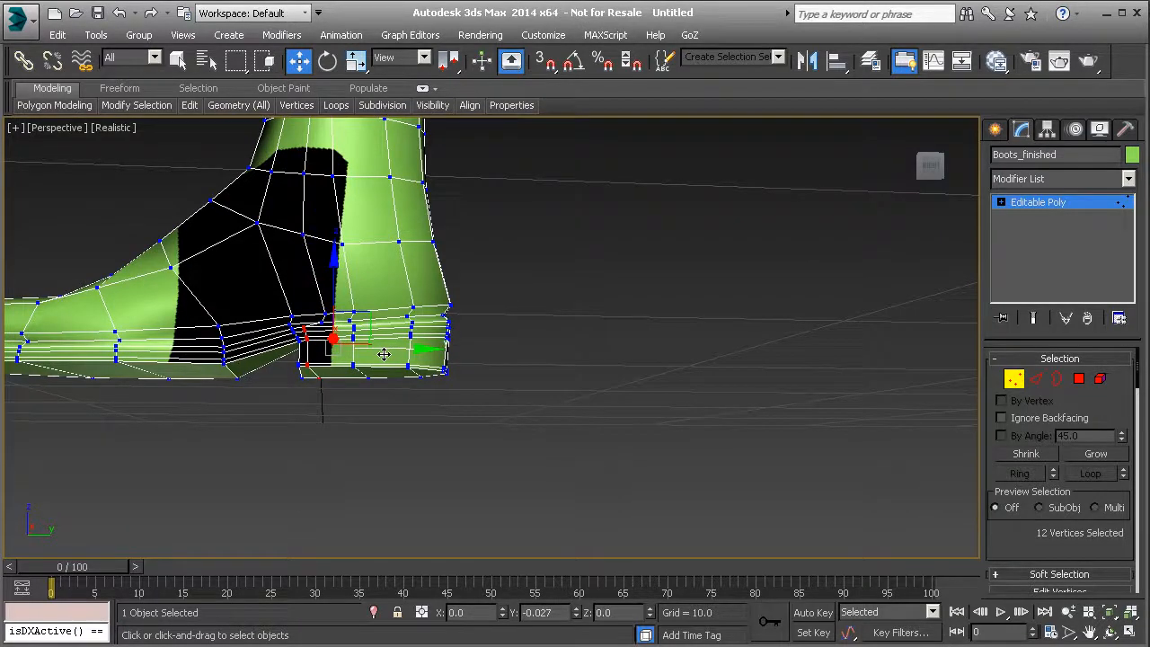
# Nudge the heel loop's selected vertices about another 0.004 along Y toward the front face, and leave vertex editing.
pyautogui.keyDown('alt'); pyautogui.moveTo(328, 379); pyautogui.dragTo(717, 424, button='middle'); pyautogui.keyUp('alt')
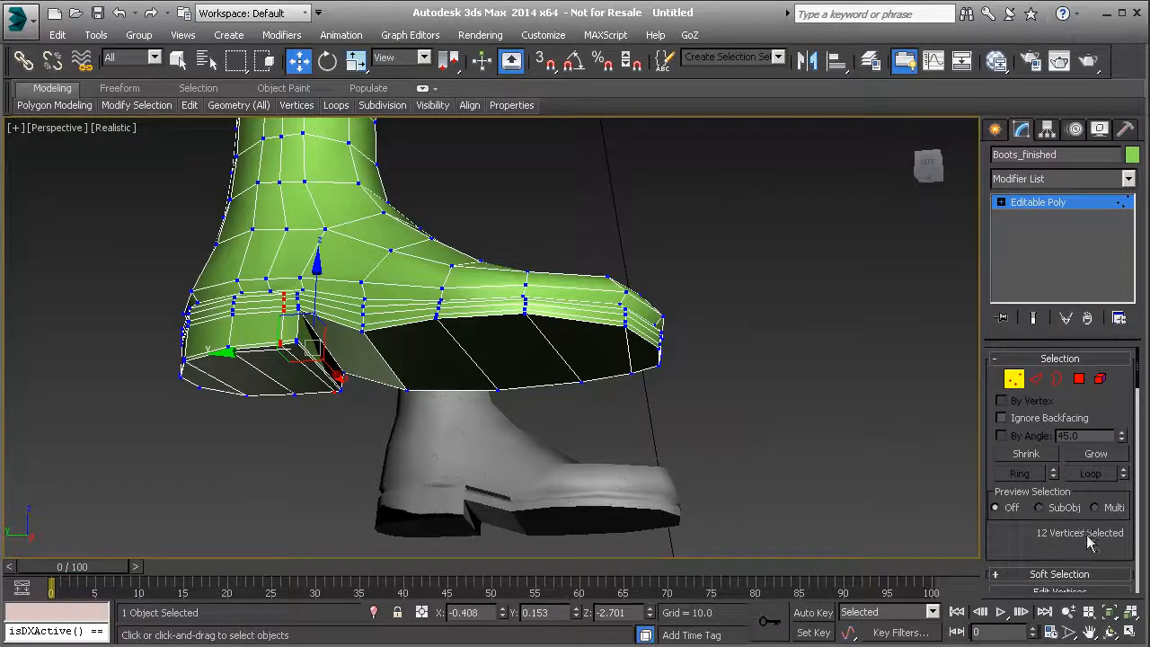
pyautogui.scroll(-10, 1090, 503)
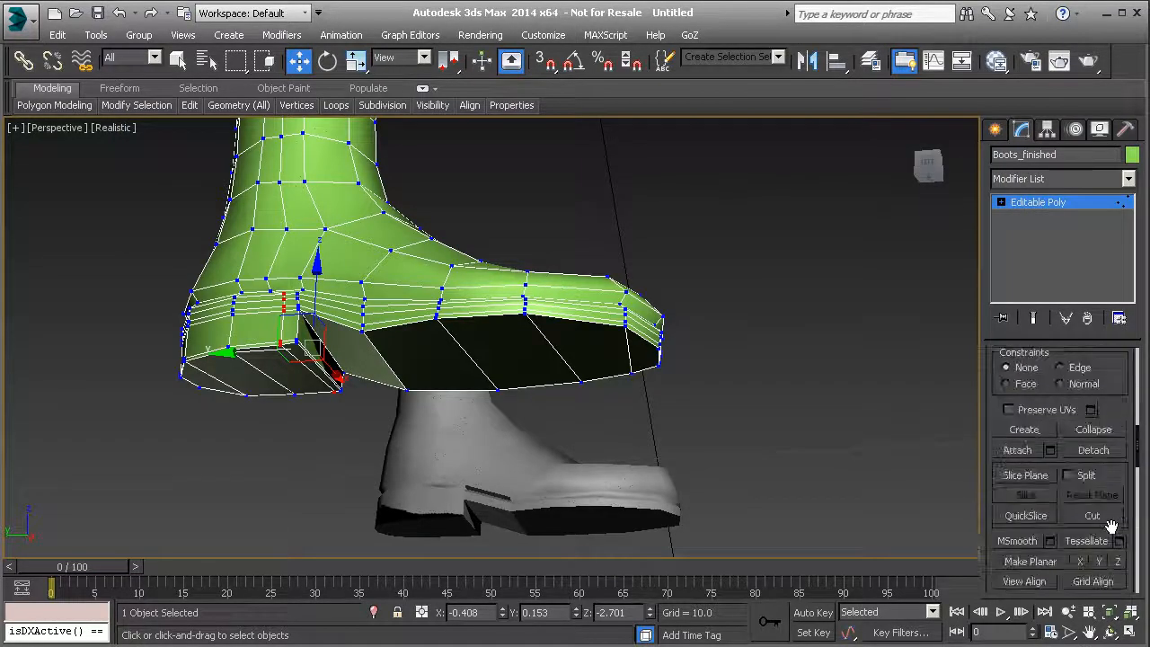
pyautogui.scroll(-2, 1110, 523)
pyautogui.keyDown('alt'); pyautogui.moveTo(248, 356); pyautogui.dragTo(281, 378, button='middle'); pyautogui.keyUp('alt')
pyautogui.scroll(3, 283, 362)
pyautogui.scroll(-2, 281, 377)
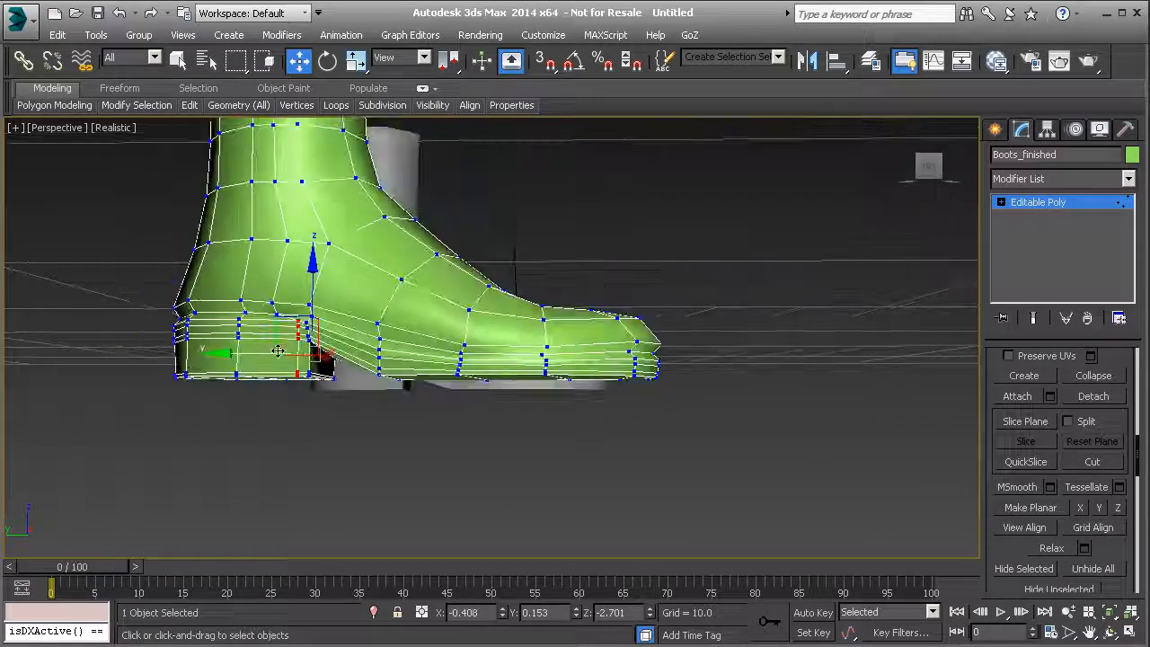
pyautogui.click(308, 336)
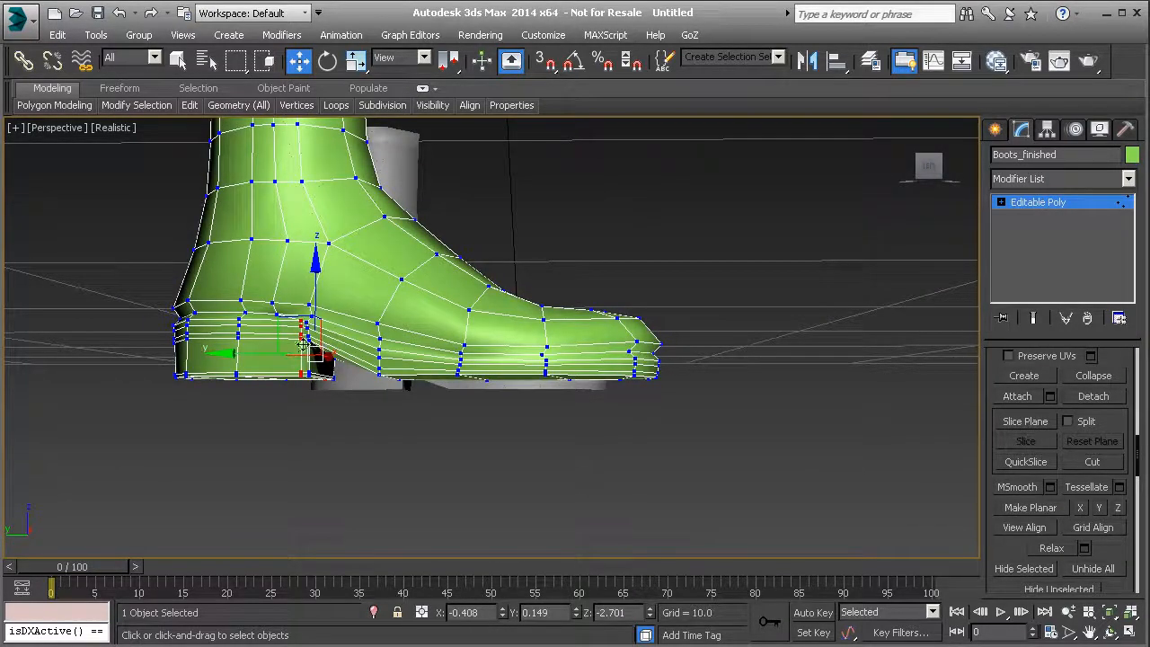
pyautogui.keyDown('alt'); pyautogui.moveTo(308, 376); pyautogui.dragTo(344, 387, button='middle'); pyautogui.keyUp('alt')
pyautogui.keyDown('alt'); pyautogui.moveTo(329, 347); pyautogui.dragTo(386, 359, button='middle'); pyautogui.keyUp('alt')
pyautogui.click(1014, 204)
# Select five polygons on top of the toe and raise them about 0.009 in Z.
pyautogui.moveTo(443, 257); pyautogui.dragTo(551, 308, button='middle')
pyautogui.scroll(-3, 519, 379)
pyautogui.keyDown('alt'); pyautogui.moveTo(553, 355); pyautogui.dragTo(489, 329, button='middle'); pyautogui.keyUp('alt')
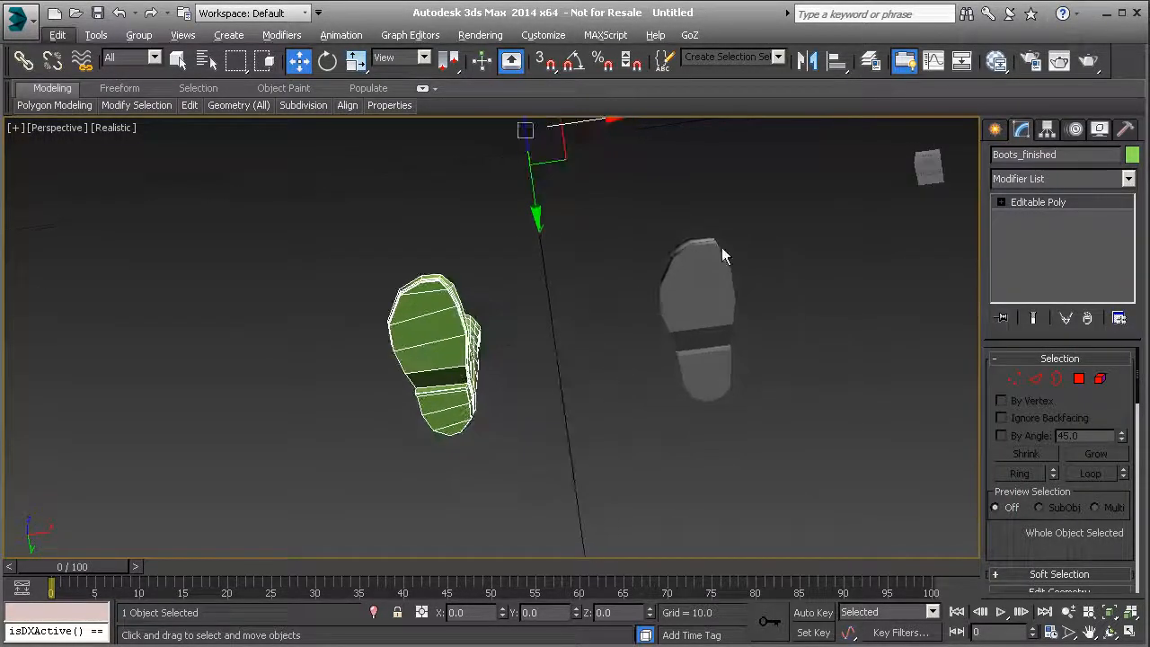
pyautogui.keyDown('alt'); pyautogui.moveTo(595, 295); pyautogui.dragTo(445, 384, button='middle'); pyautogui.keyUp('alt')
pyautogui.keyDown('alt'); pyautogui.moveTo(600, 404); pyautogui.dragTo(405, 473, button='middle'); pyautogui.keyUp('alt')
pyautogui.click(418, 458)
pyautogui.keyDown('ctrl'); pyautogui.click(446, 462); pyautogui.keyUp('ctrl')
pyautogui.keyDown('ctrl'); pyautogui.click(417, 436); pyautogui.keyUp('ctrl')
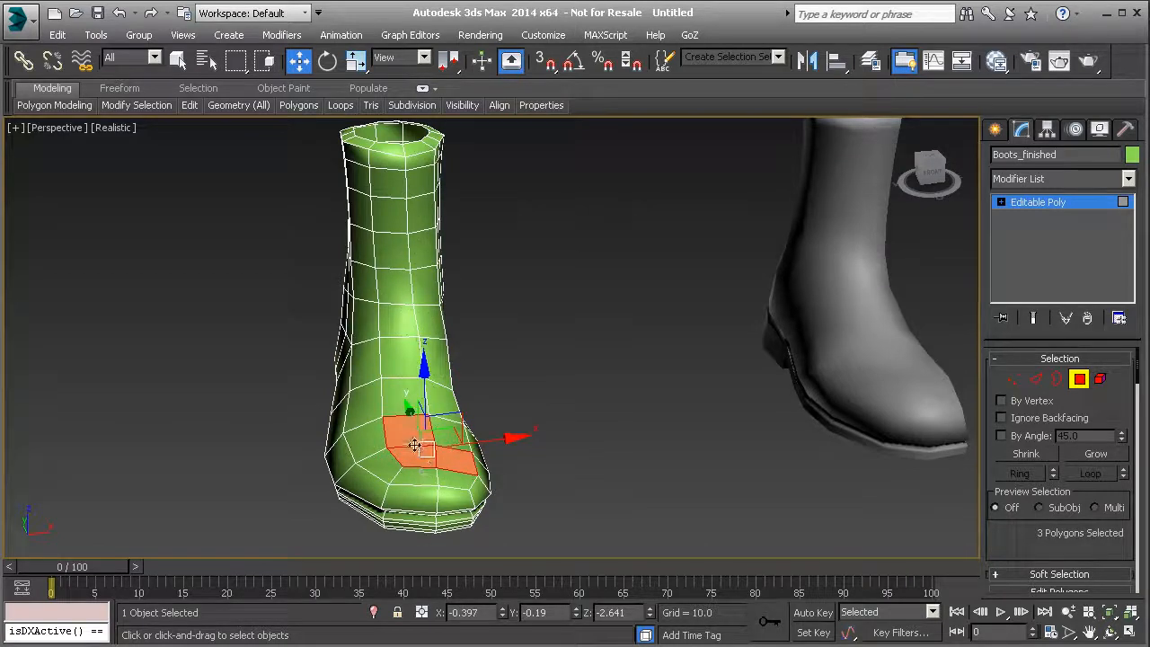
pyautogui.keyDown('alt'); pyautogui.click(415, 442); pyautogui.keyUp('alt')
pyautogui.keyDown('ctrl'); pyautogui.click(420, 481); pyautogui.keyUp('ctrl')
pyautogui.keyDown('ctrl'); pyautogui.click(454, 480); pyautogui.keyUp('ctrl')
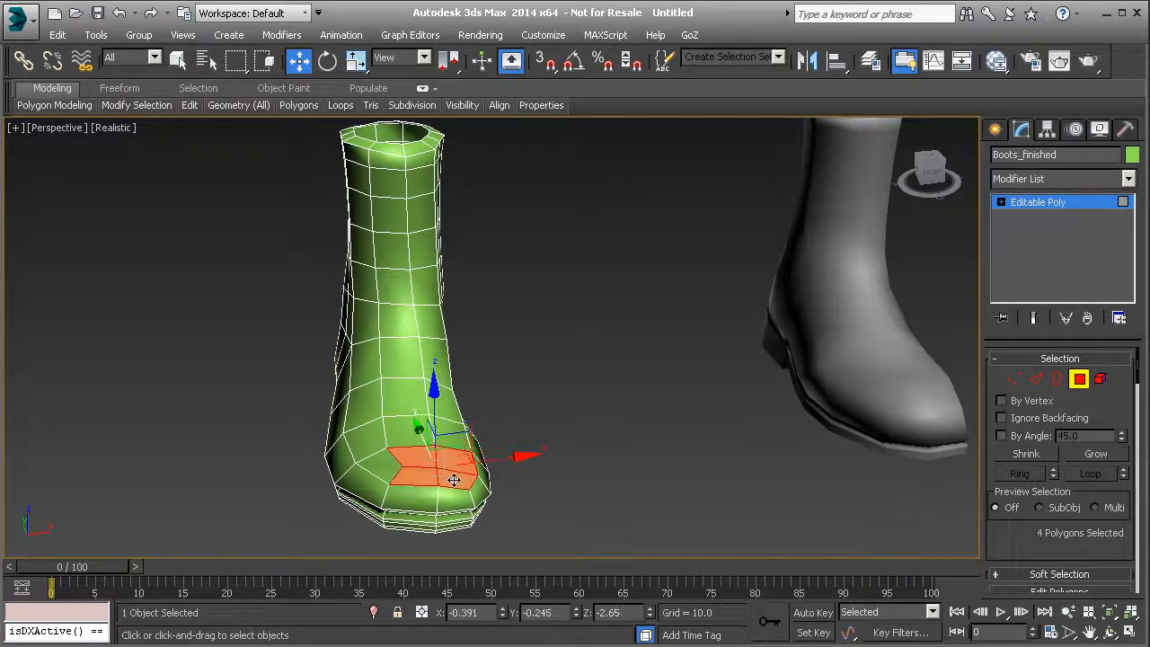
pyautogui.keyDown('ctrl'); pyautogui.click(395, 456); pyautogui.keyUp('ctrl')
pyautogui.keyDown('alt'); pyautogui.moveTo(423, 411); pyautogui.dragTo(333, 374, button='middle'); pyautogui.keyUp('alt')
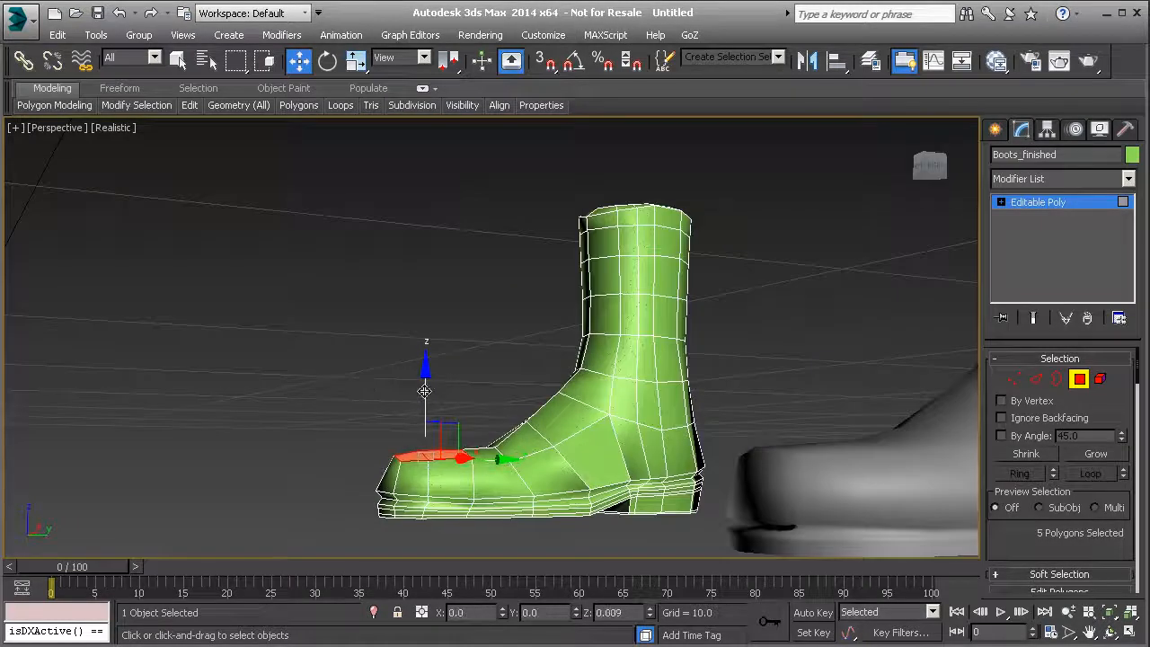
# Select a single vertex on the side of the foot behind the toe and raise it slightly in Z.
pyautogui.keyDown('alt'); pyautogui.moveTo(478, 407); pyautogui.dragTo(513, 454, button='middle'); pyautogui.keyUp('alt')
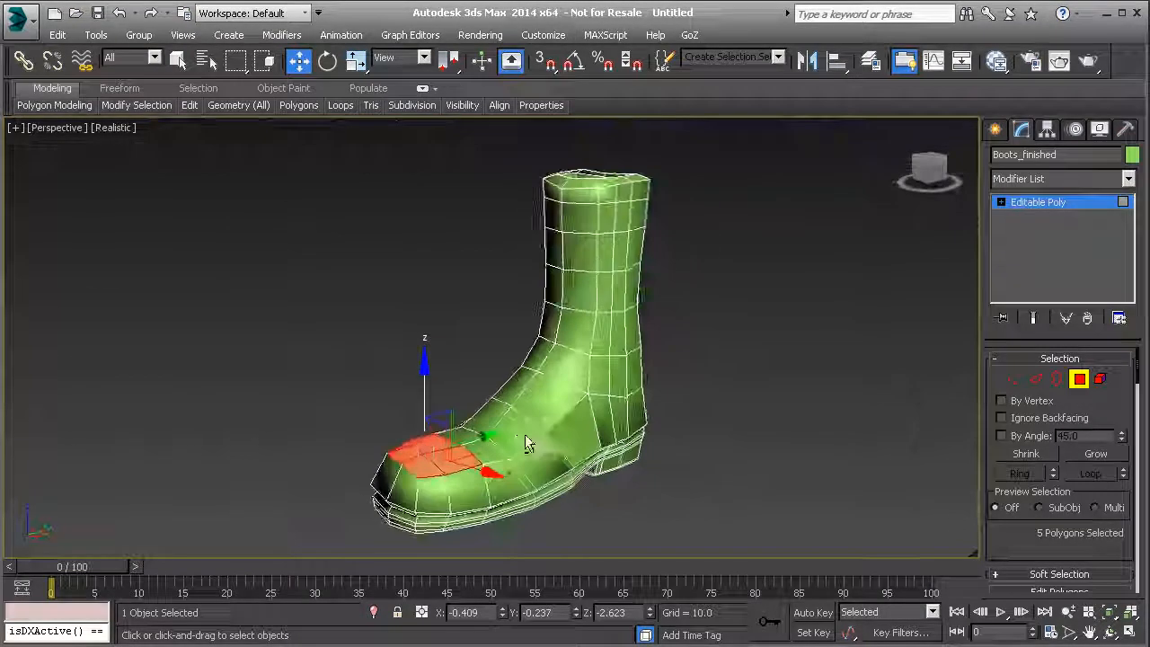
pyautogui.click(513, 459)
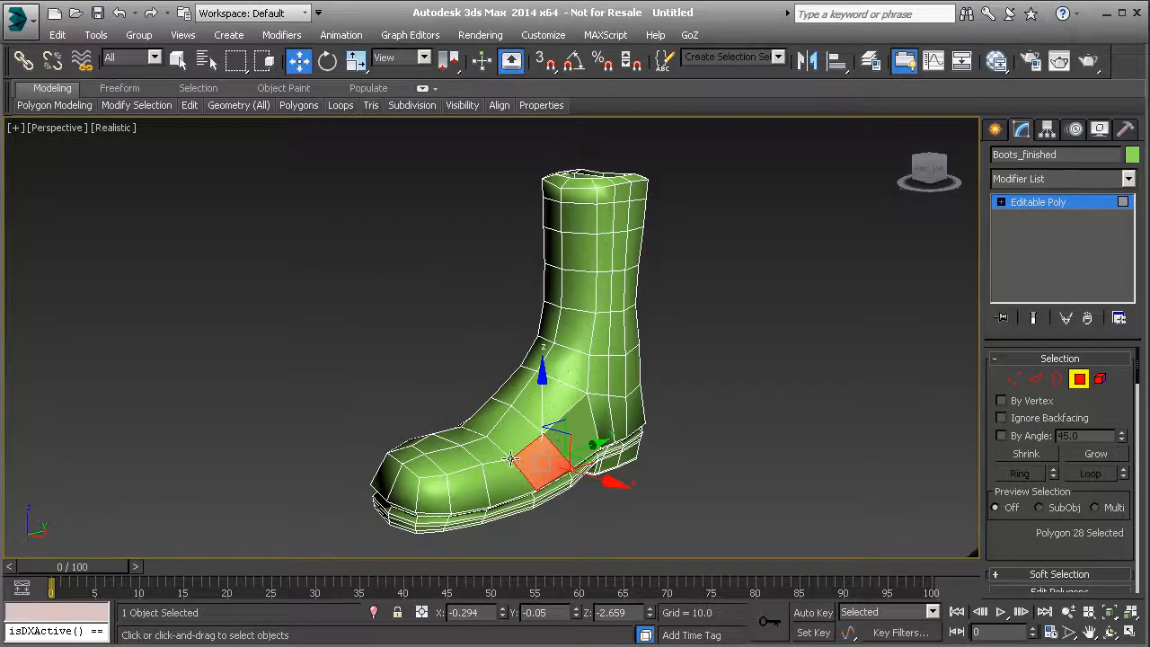
pyautogui.press('1')
pyautogui.keyDown('alt'); pyautogui.moveTo(511, 403); pyautogui.dragTo(434, 491, button='middle'); pyautogui.keyUp('alt')
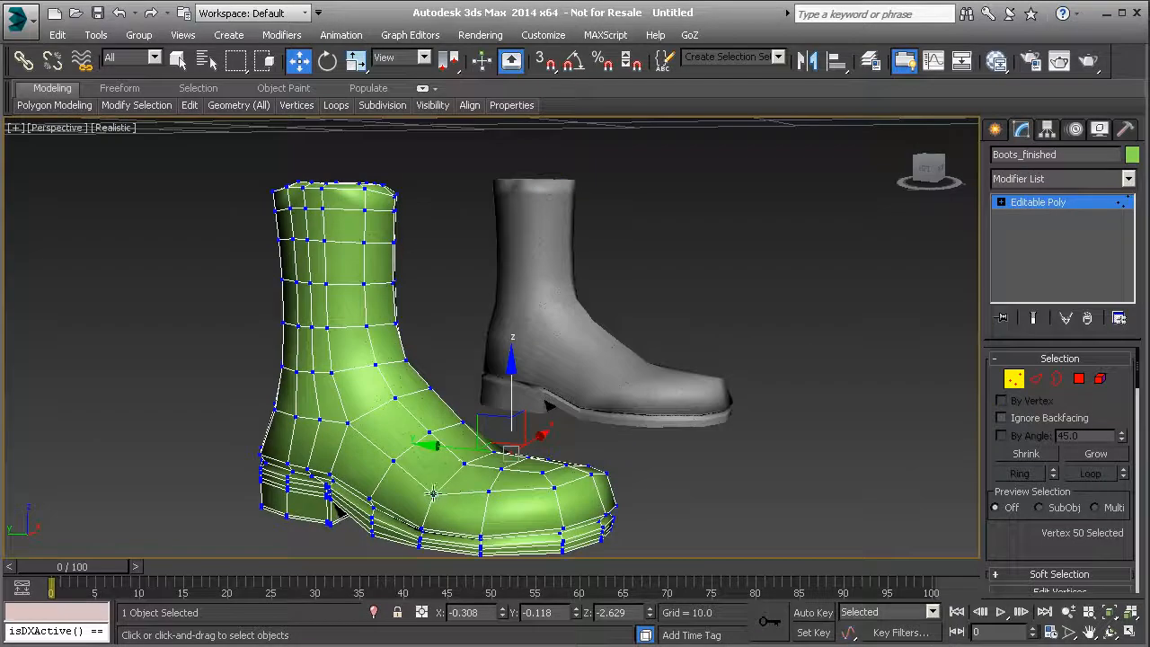
pyautogui.click(434, 492)
pyautogui.moveTo(434, 436); pyautogui.dragTo(433, 430)
pyautogui.keyDown('alt'); pyautogui.moveTo(423, 440); pyautogui.dragTo(392, 456, button='middle'); pyautogui.keyUp('alt')
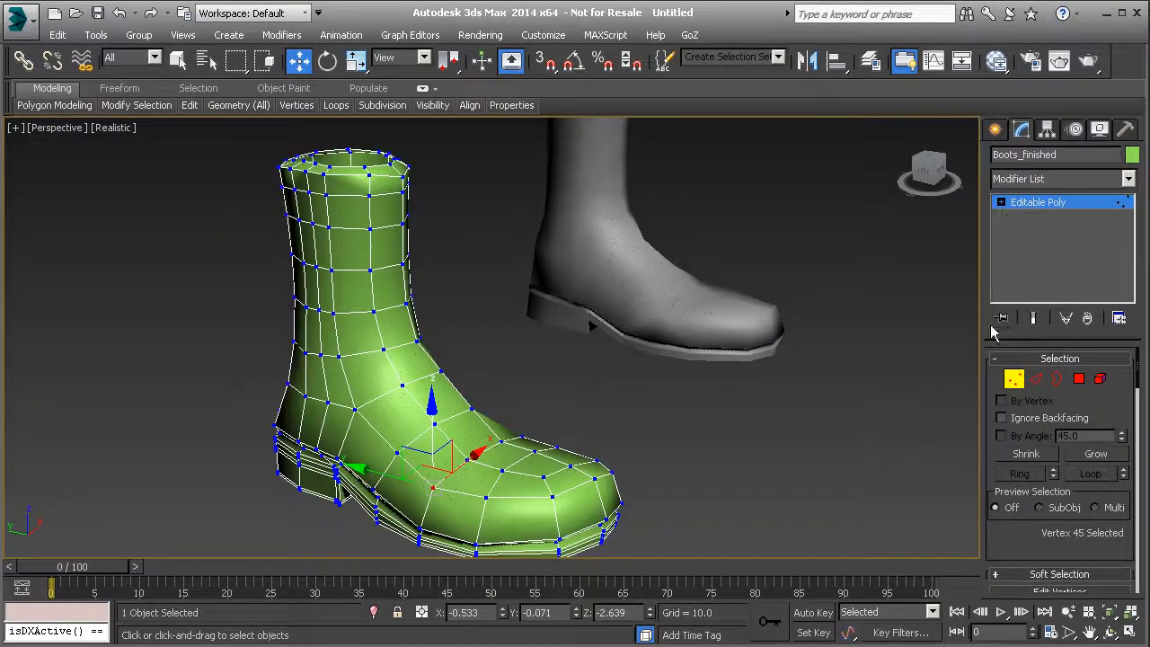
# Select the vertices around the boot shaft's top opening, make them planar in Z, and leave vertex editing.
pyautogui.keyDown('alt'); pyautogui.moveTo(536, 318); pyautogui.dragTo(449, 177, button='middle'); pyautogui.keyUp('alt')
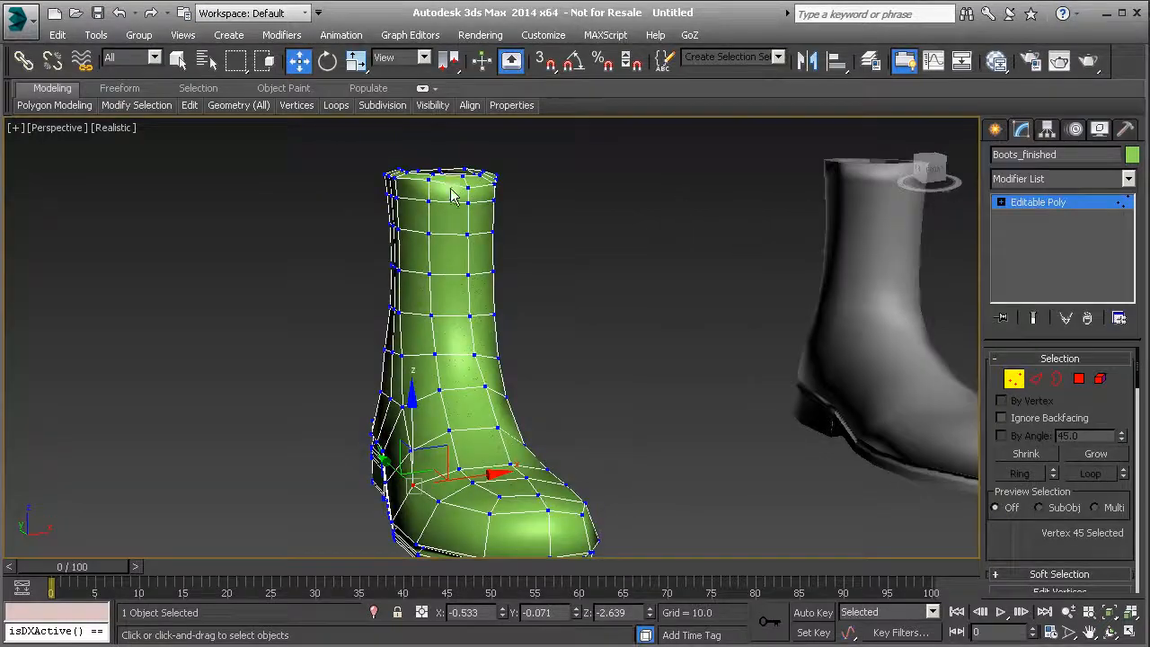
pyautogui.press('f')
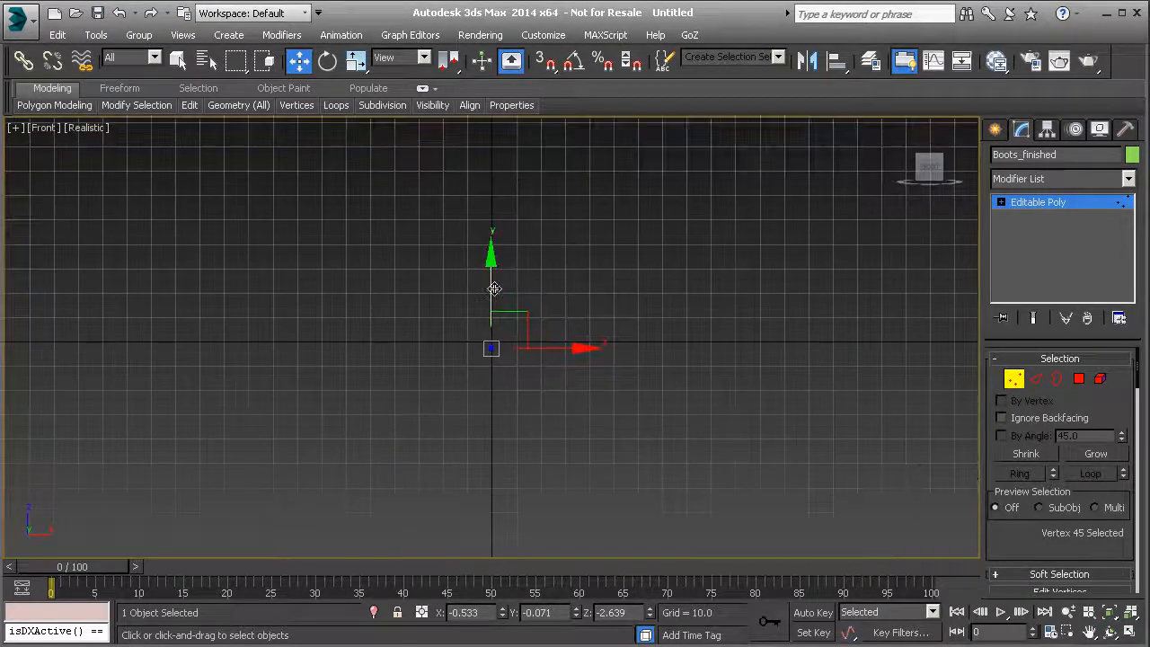
pyautogui.scroll(3, 488, 353)
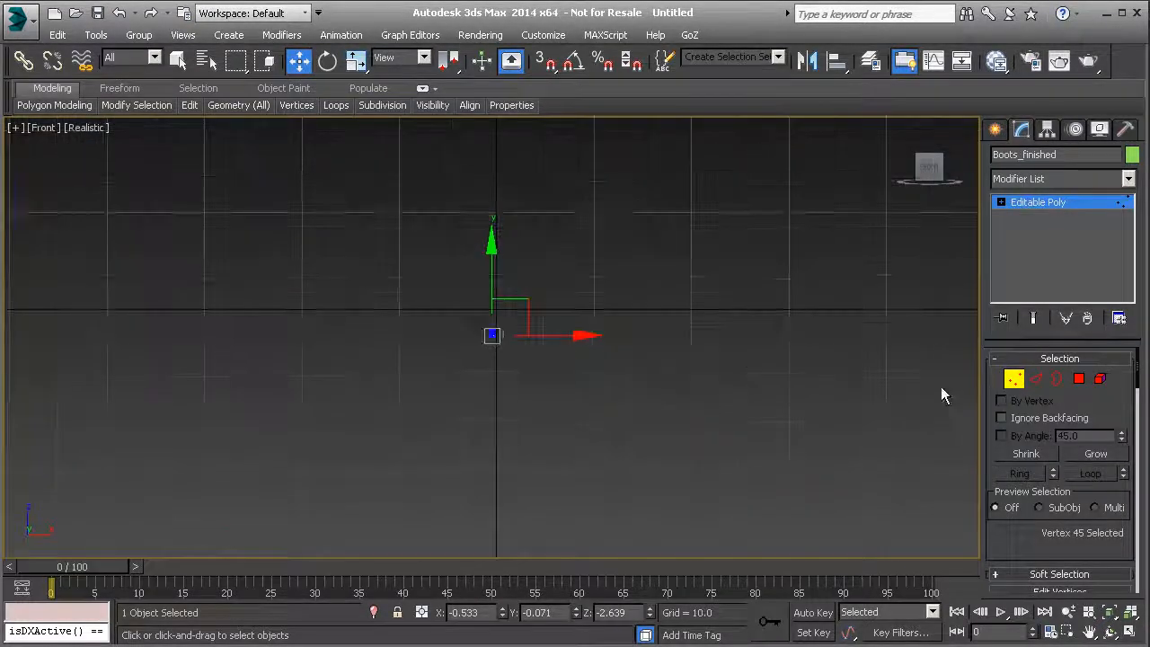
pyautogui.click(1013, 379)
pyautogui.click(1013, 378)
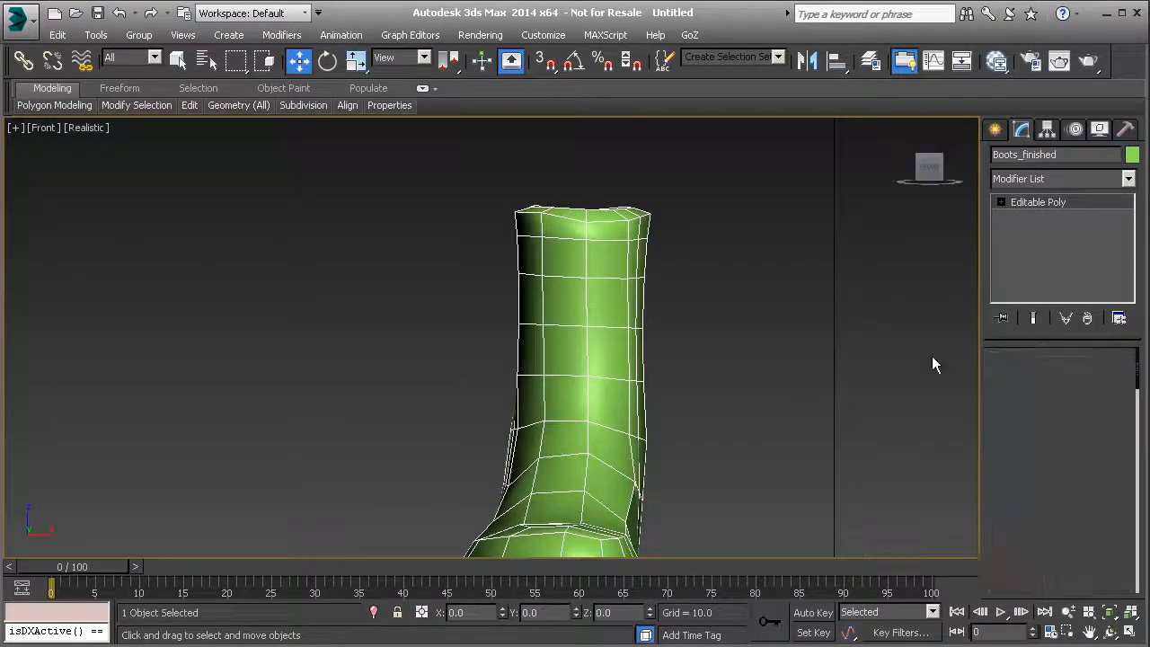
pyautogui.moveTo(690, 230); pyautogui.dragTo(691, 231)
pyautogui.keyDown('alt'); pyautogui.moveTo(690, 231); pyautogui.dragTo(963, 267, button='middle'); pyautogui.keyUp('alt')
pyautogui.scroll(-10, 1073, 481)
pyautogui.scroll(-5, 1096, 496)
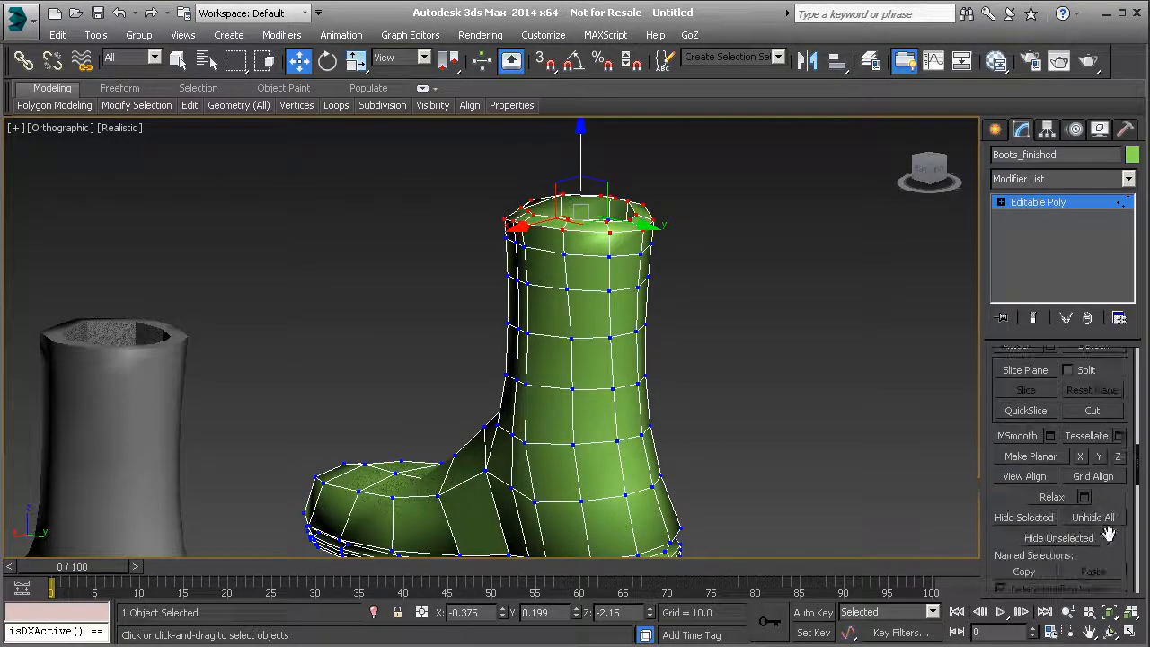
pyautogui.keyDown('alt'); pyautogui.moveTo(530, 355); pyautogui.dragTo(834, 330, button='middle'); pyautogui.keyUp('alt')
pyautogui.click(1021, 206)
pyautogui.keyDown('alt'); pyautogui.moveTo(727, 307); pyautogui.dragTo(607, 319, button='middle'); pyautogui.keyUp('alt')
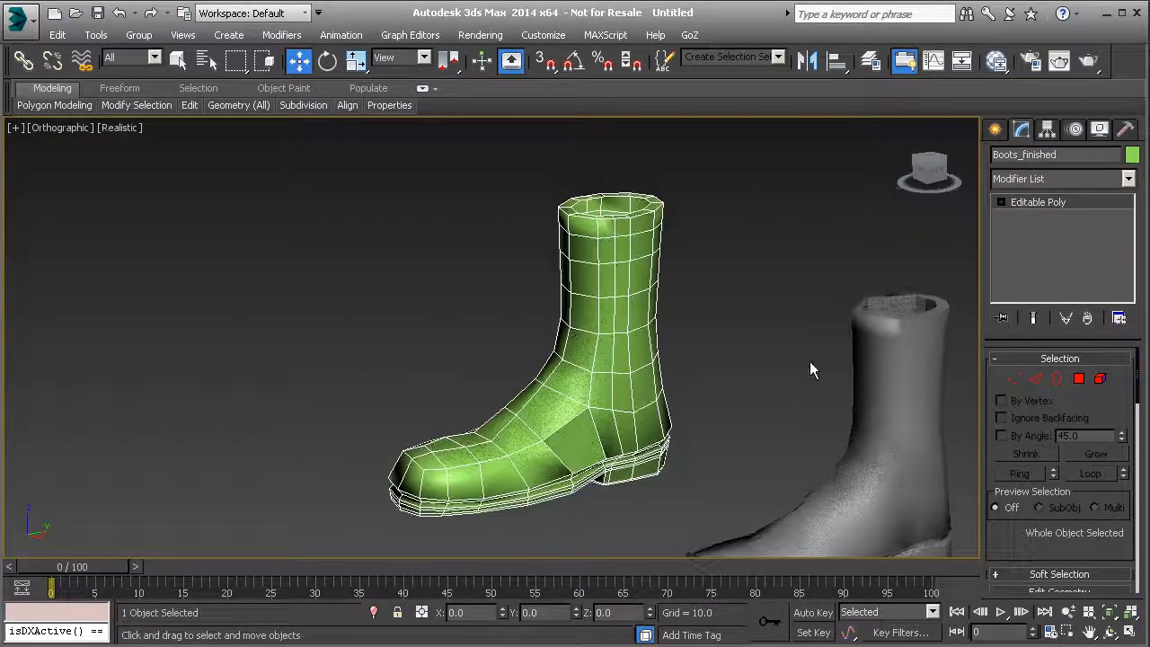
# Send the edited boot to ZBrush through GoZ.
pyautogui.click(690, 35)
pyautogui.click(710, 49)
pyautogui.moveTo(688, 209); pyautogui.dragTo(642, 336)
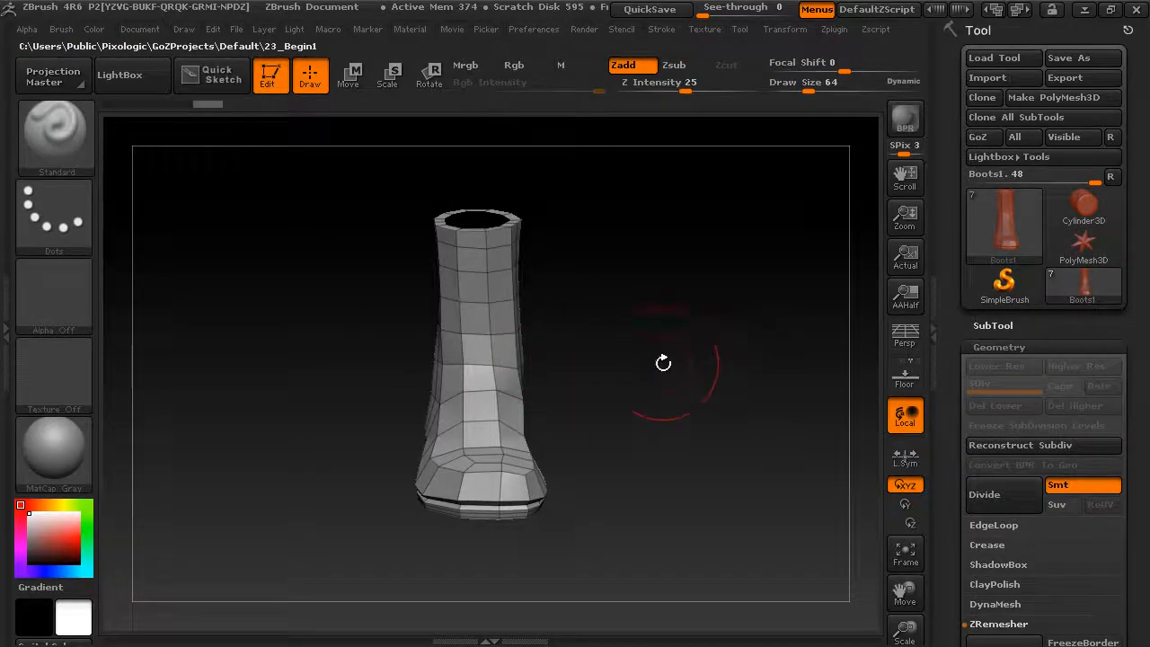
# Subdivide the imported boot up to SDiv 3 and turn it to inspect the smoothed heel, sole and toe.
pyautogui.moveTo(734, 405); pyautogui.dragTo(807, 408)
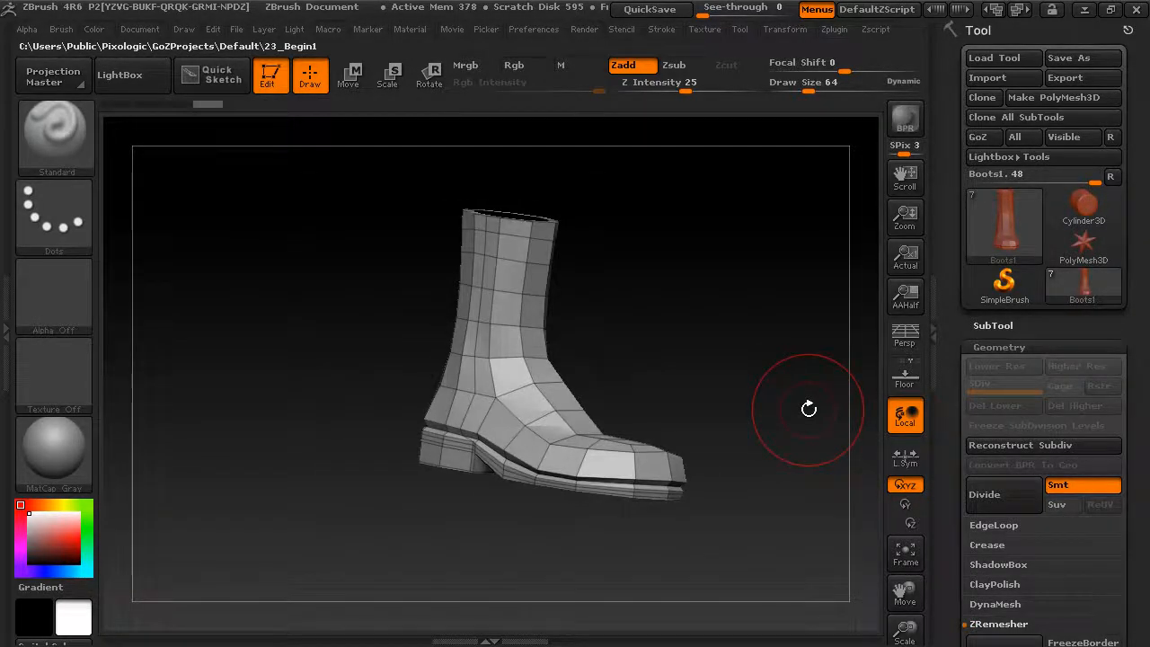
pyautogui.hotkey('ctrl', 'd')
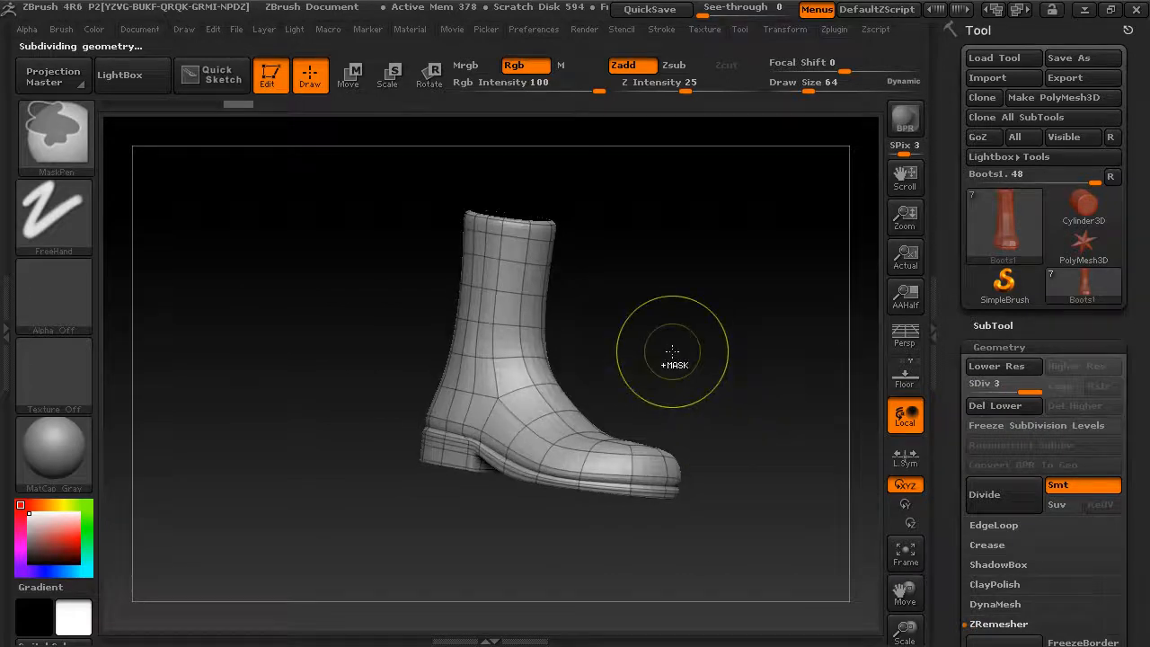
pyautogui.moveTo(658, 332)
pyautogui.mouseDown()
pyautogui.moveTo(871, 356)
pyautogui.moveTo(662, 353)
pyautogui.moveTo(700, 349)
pyautogui.moveTo(477, 364)
pyautogui.moveTo(524, 415)
pyautogui.mouseUp()
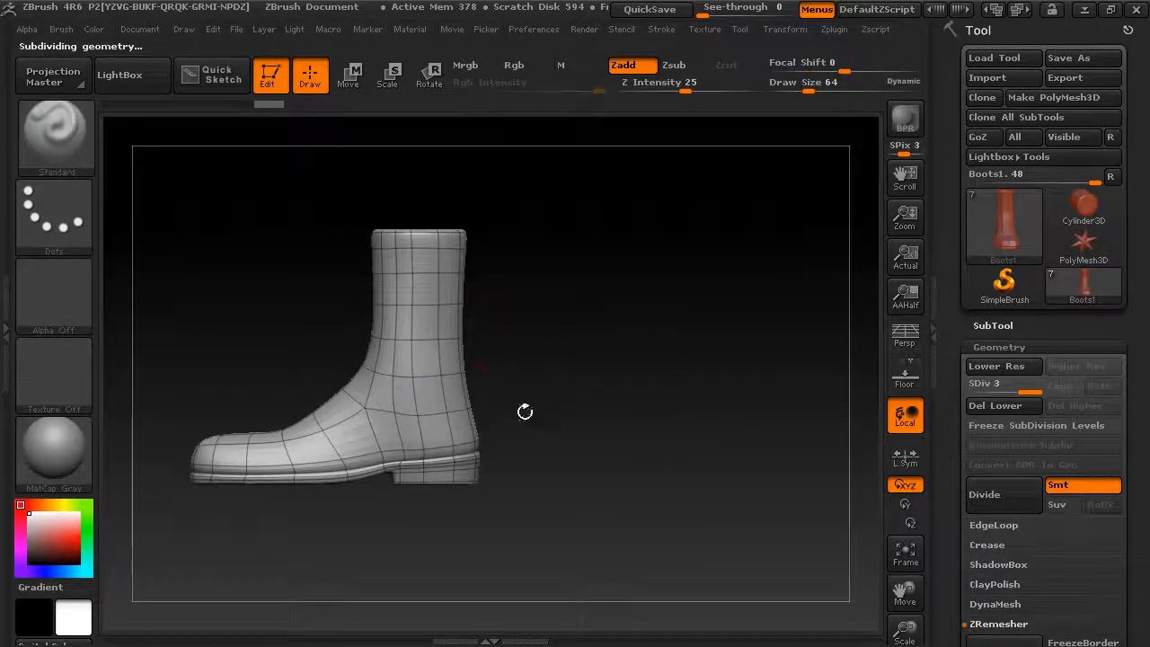